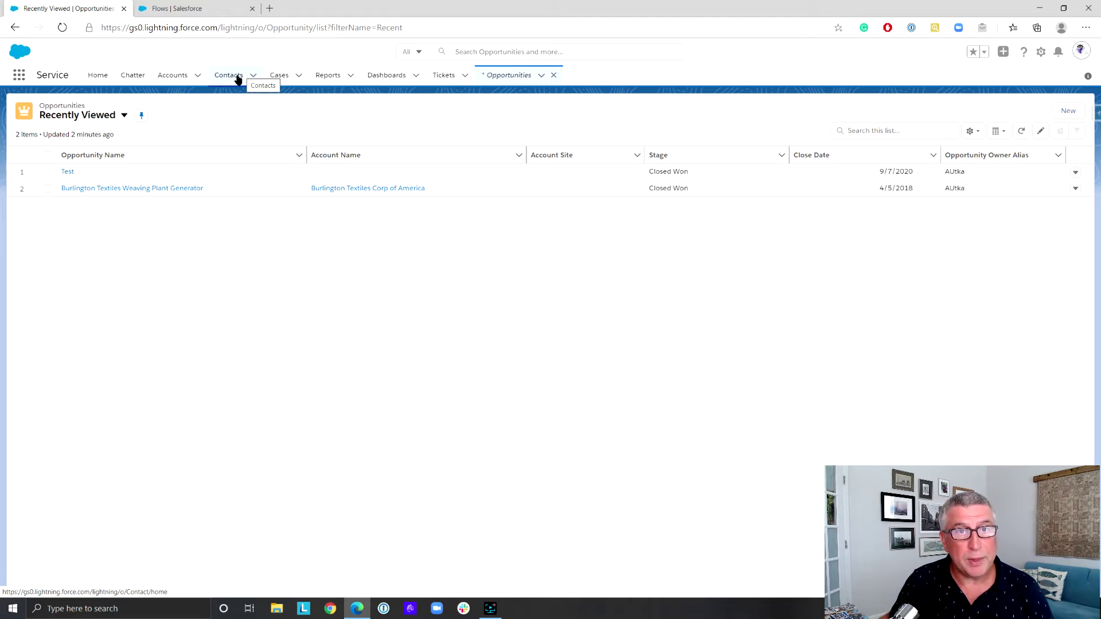
From the Flows list in Setup, start a new flow in Flow Builder
click(217, 14)
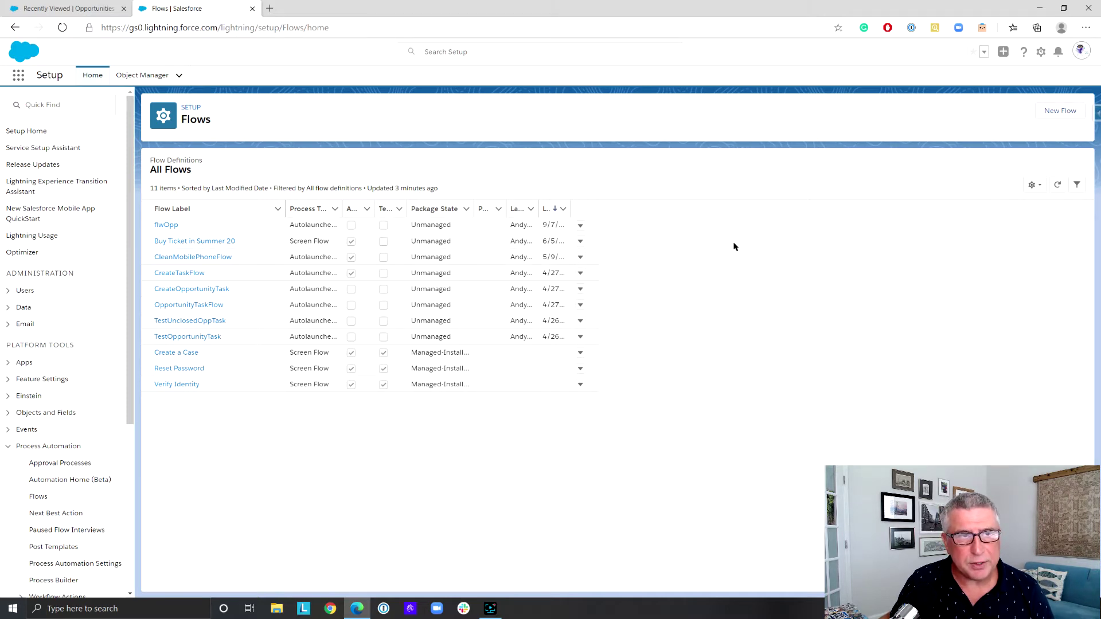
click(1053, 112)
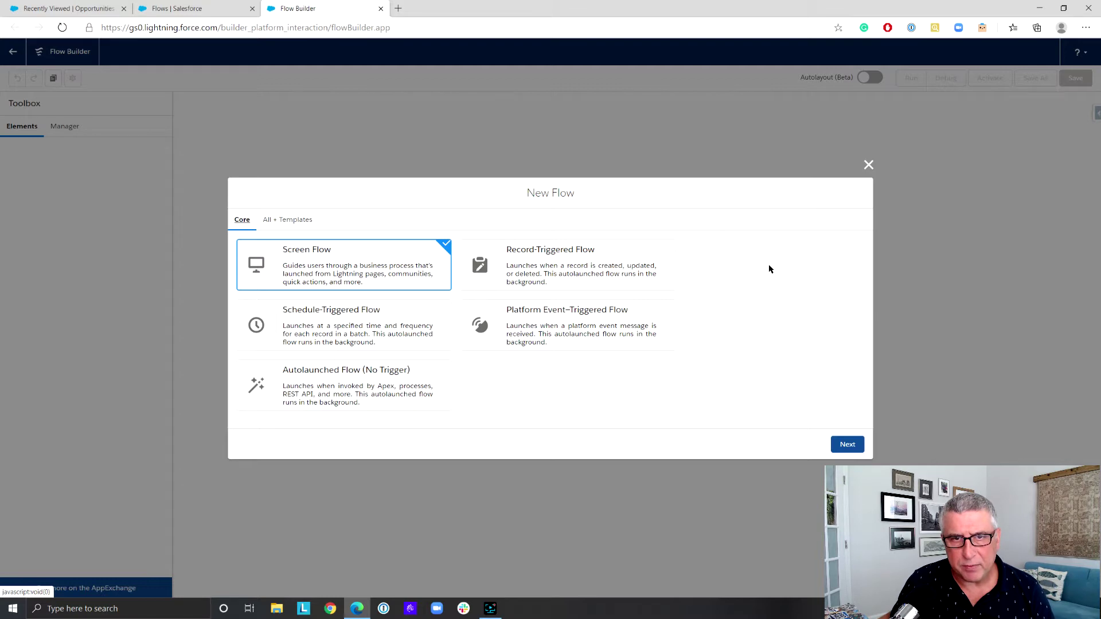
Begin a Record-Triggered Flow on the Autolayout canvas
click(589, 273)
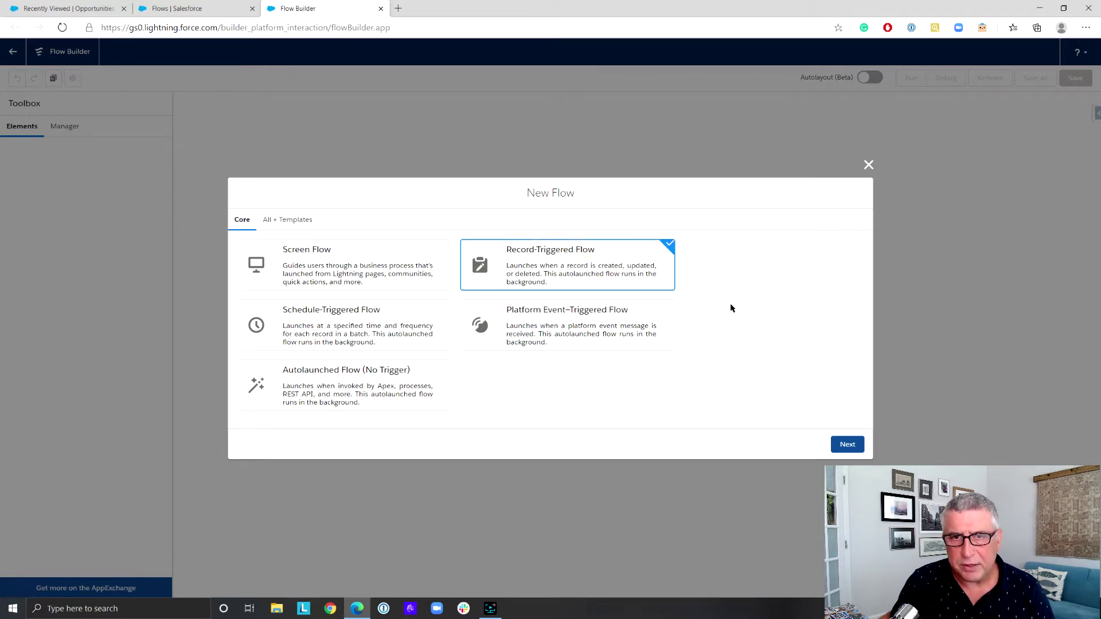
click(848, 446)
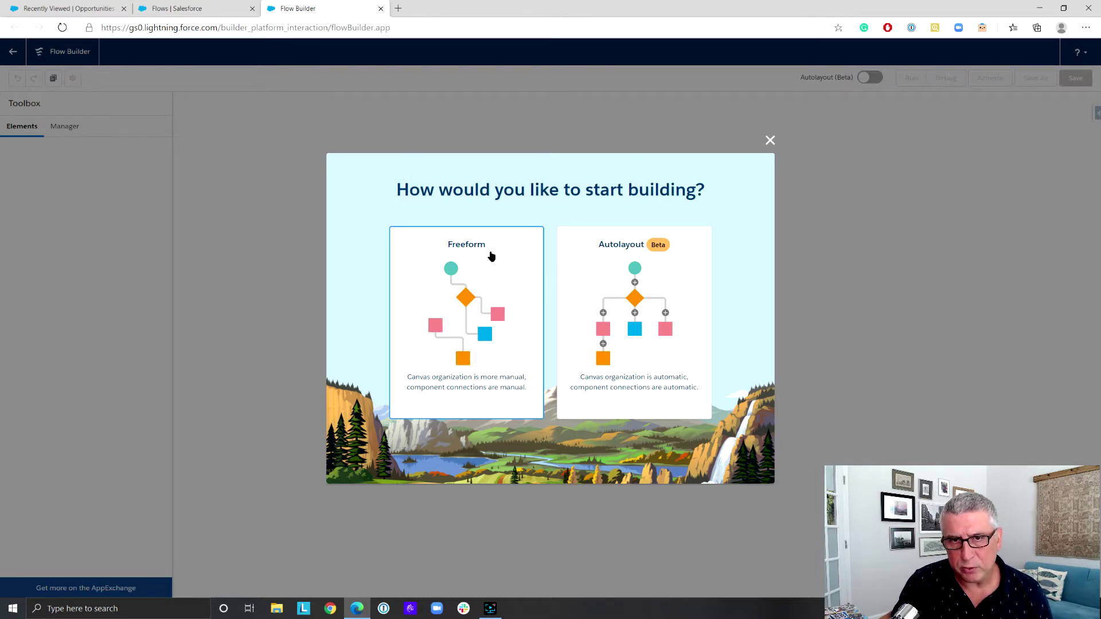
click(609, 288)
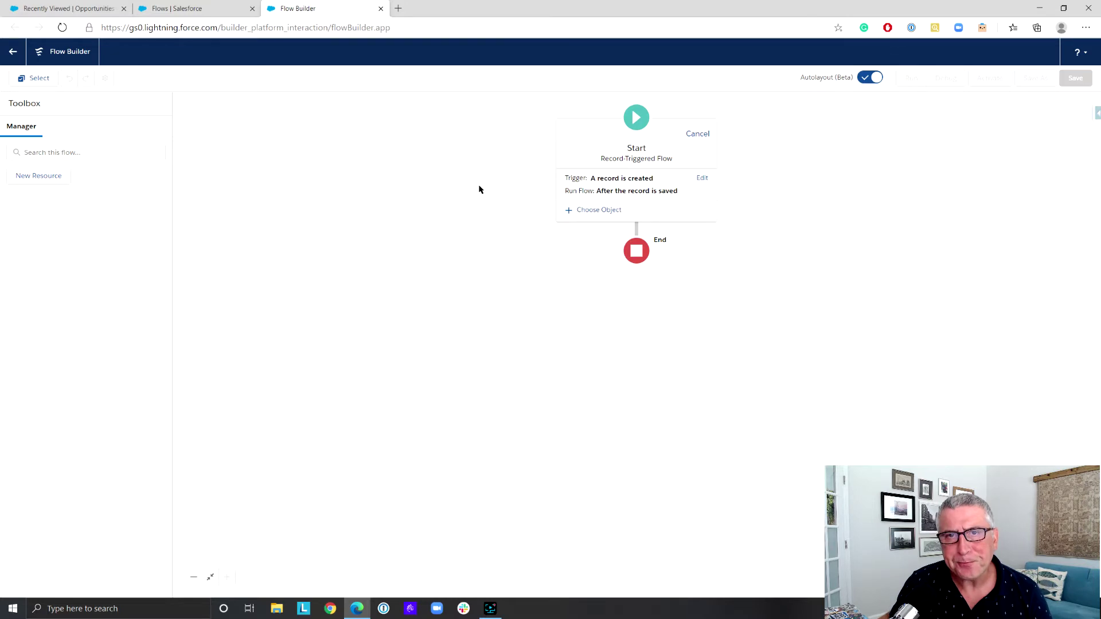
Make the flow trigger when a record is created or updated, before it is saved
click(703, 180)
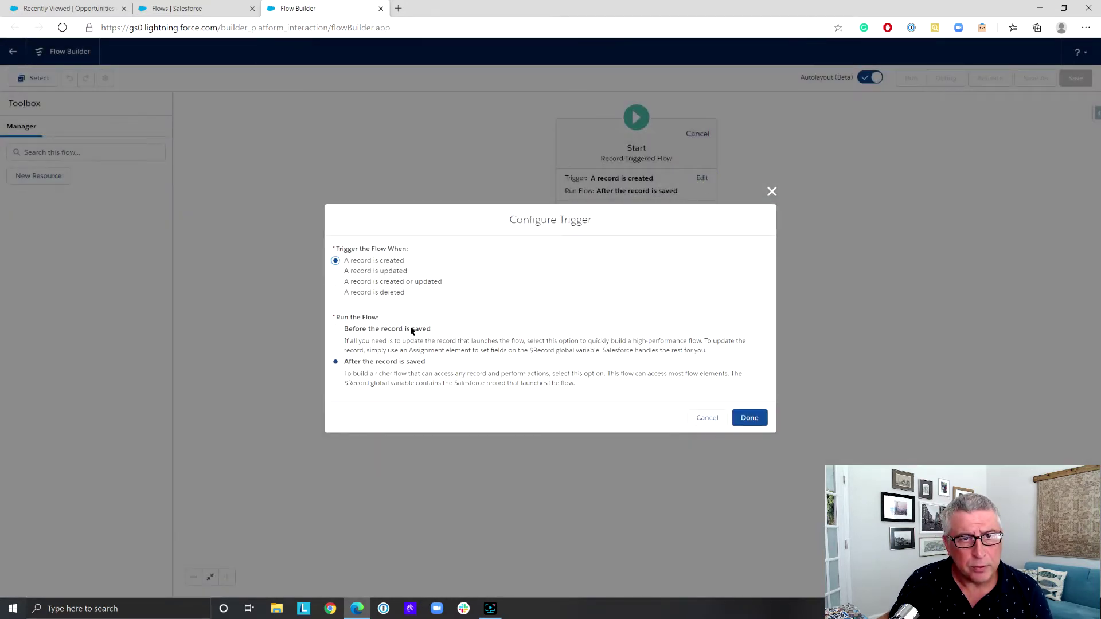
click(337, 282)
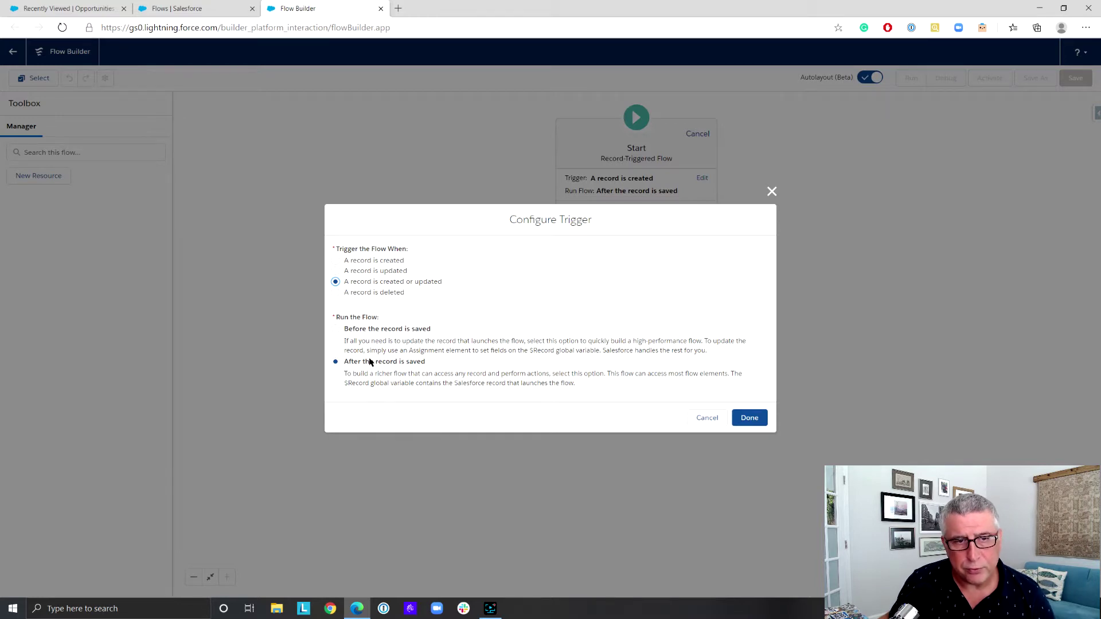
click(336, 329)
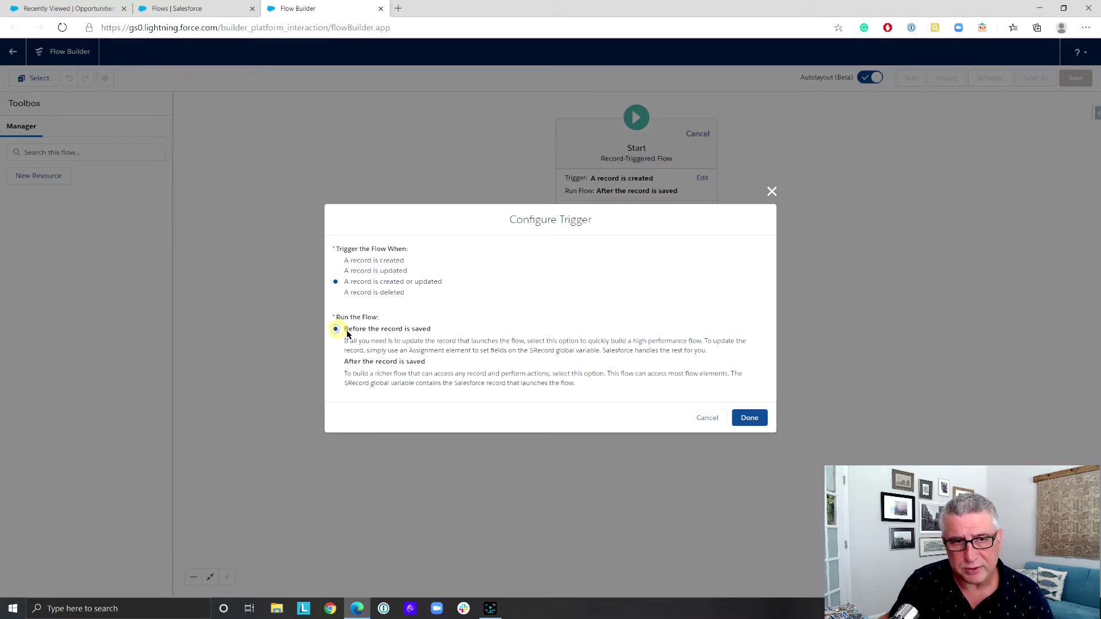
click(746, 420)
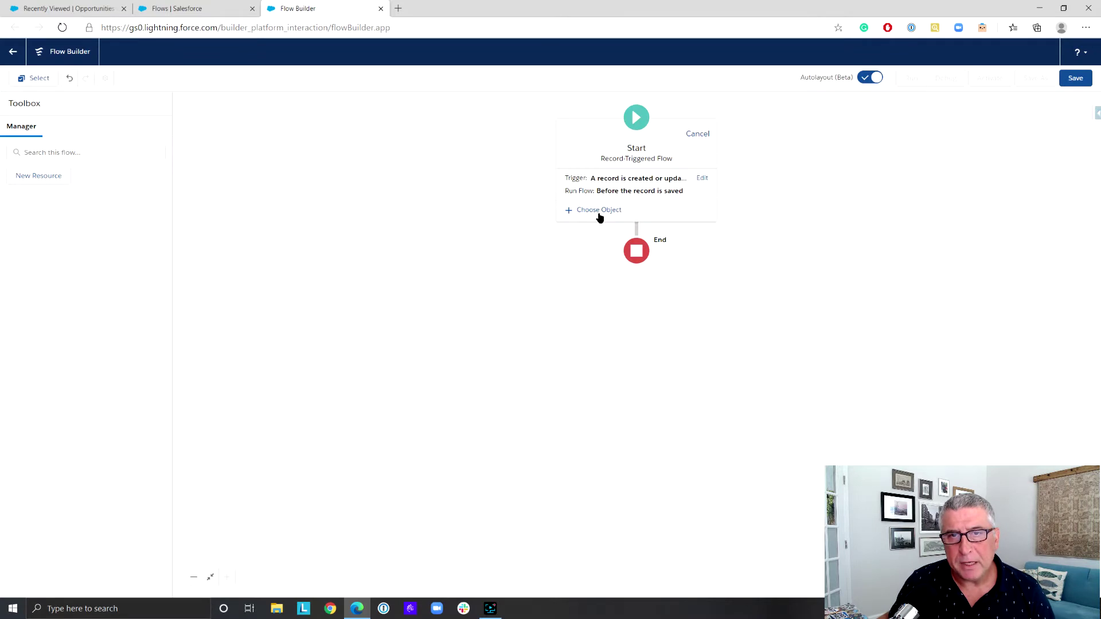
Set Opportunity as the flow's triggering object
click(598, 213)
click(483, 335)
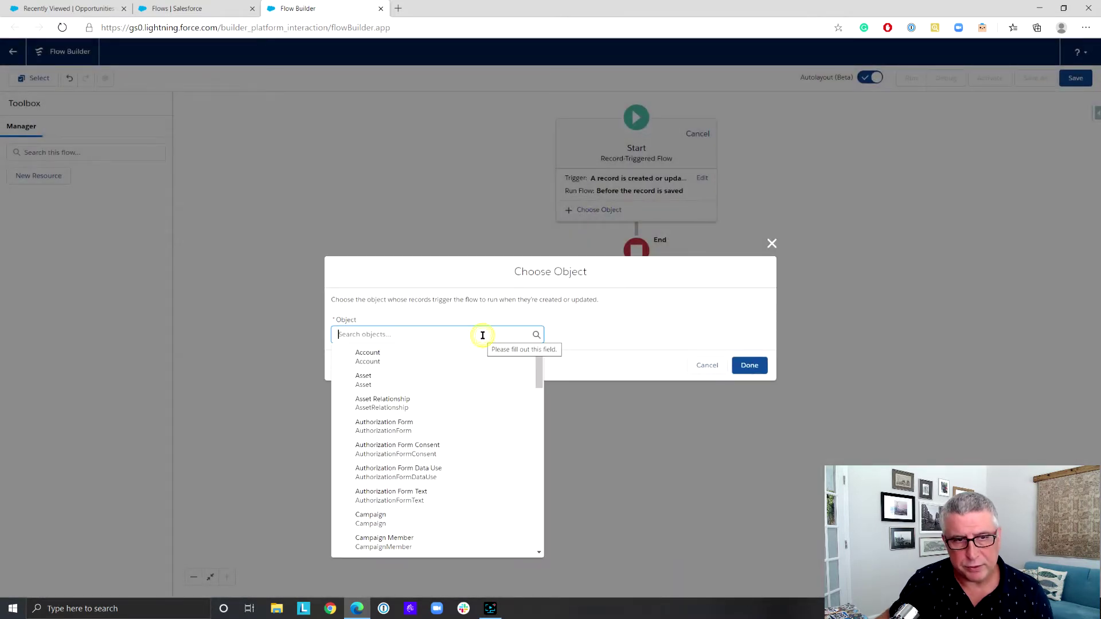
text(Oppor)
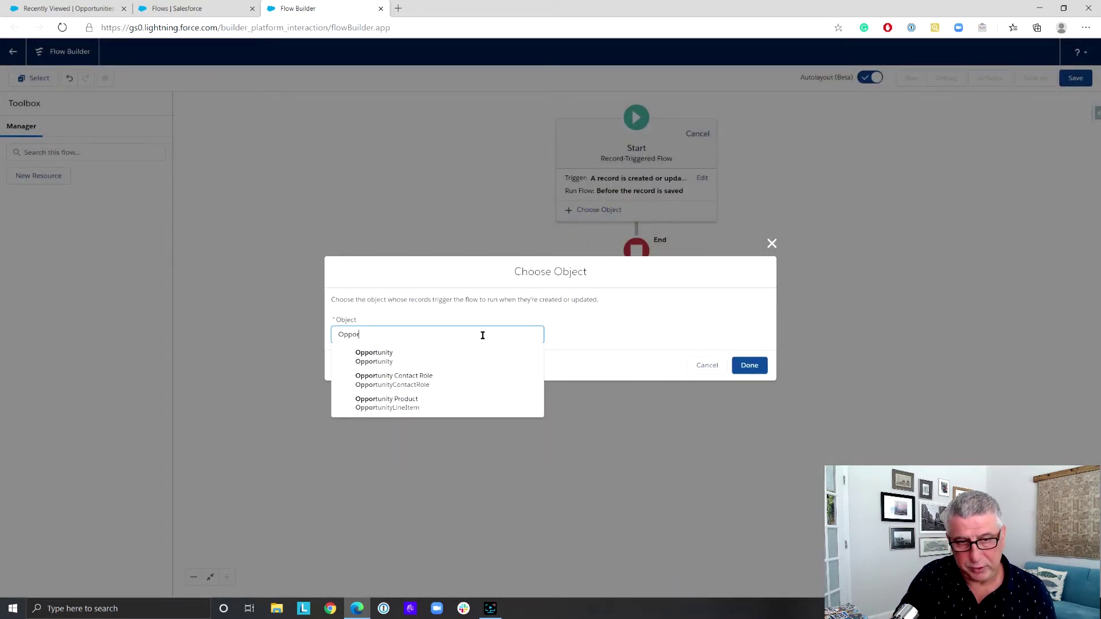
click(488, 357)
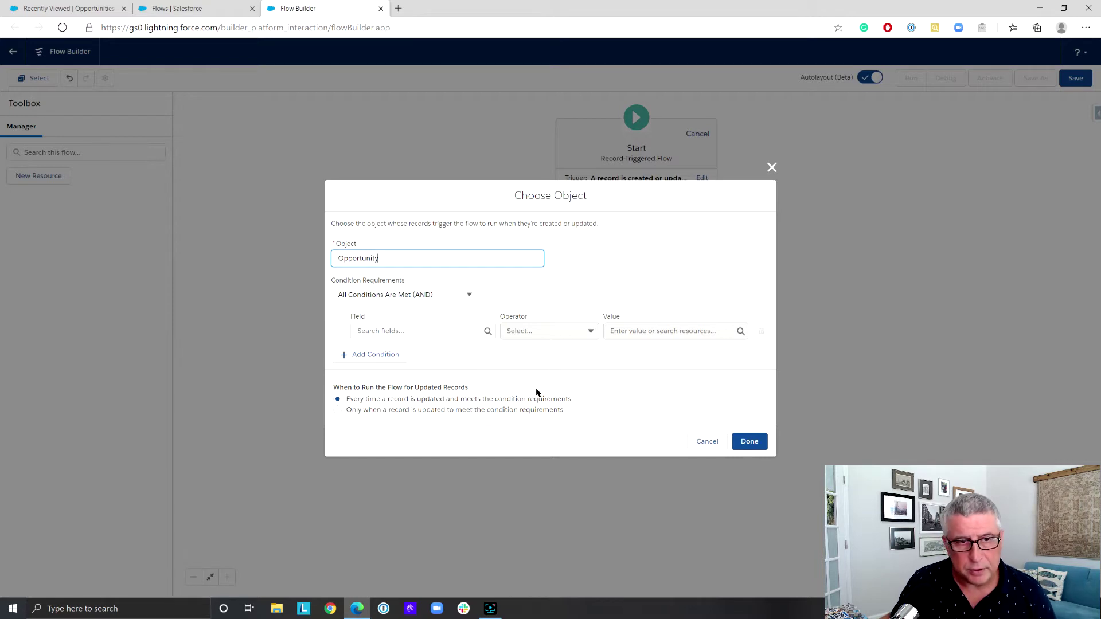
Add the entry condition StageName Equals Closed Won and confirm the start settings
click(420, 332)
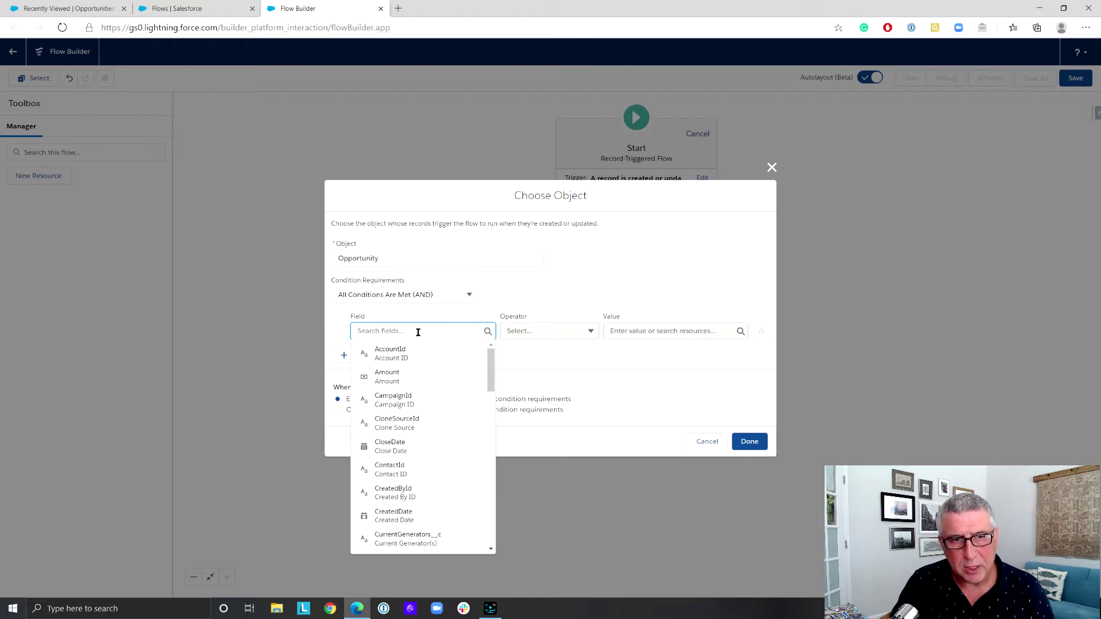
text(Stag)
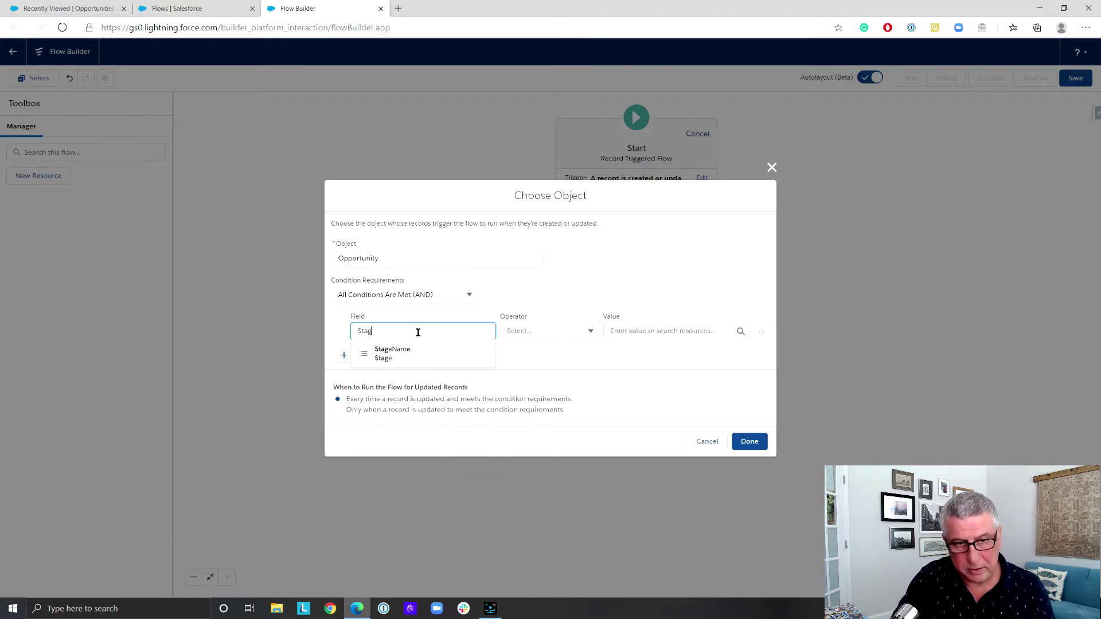
click(435, 361)
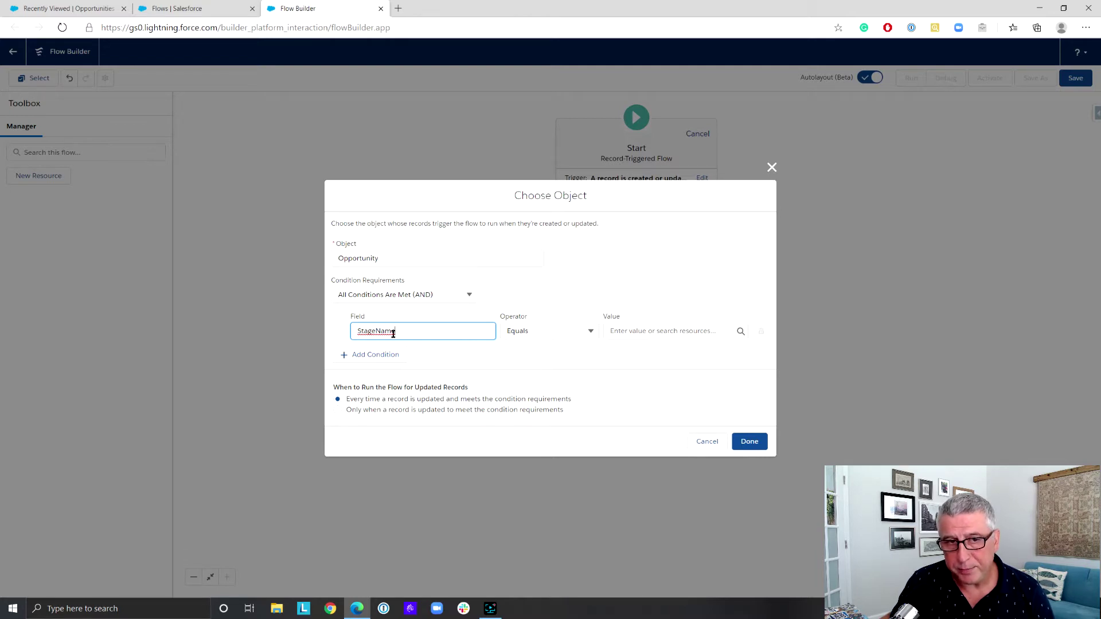
click(662, 331)
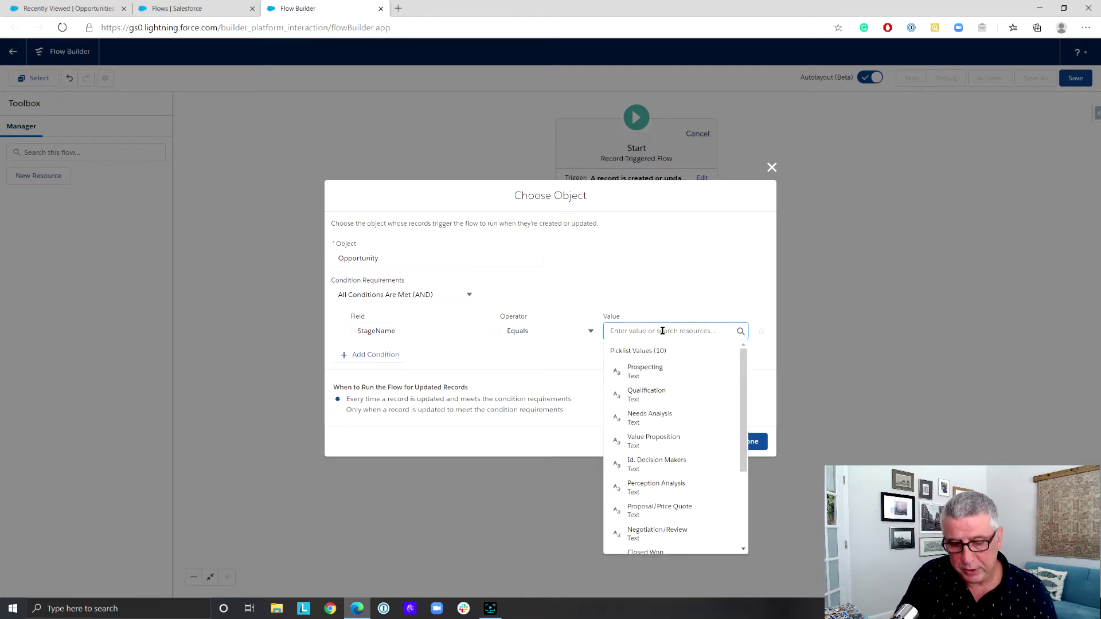
text(Close)
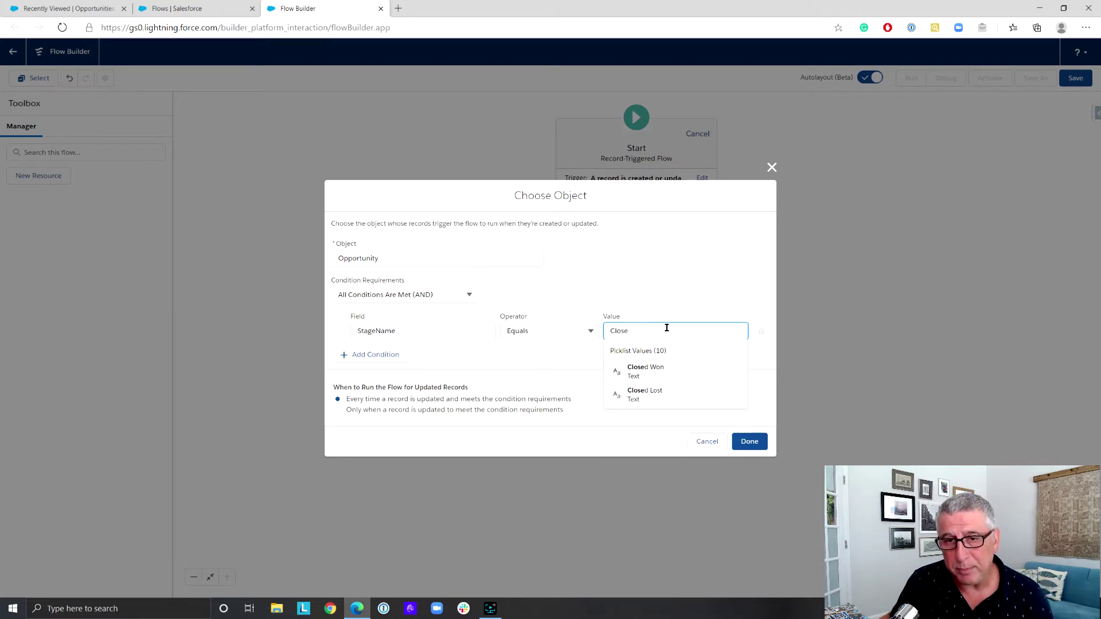
click(678, 380)
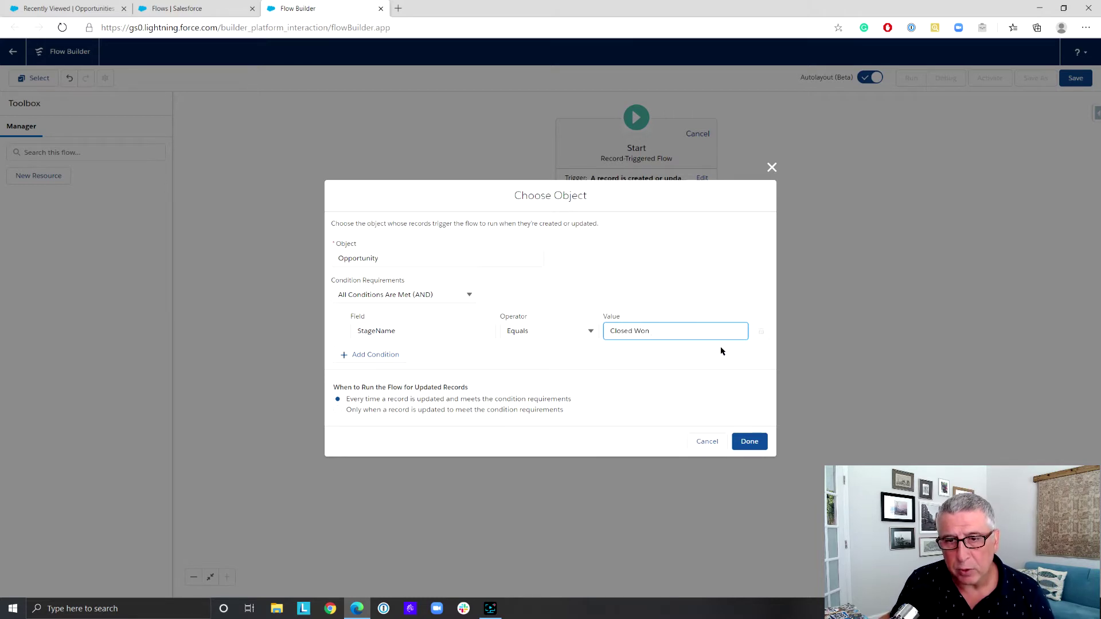
click(760, 441)
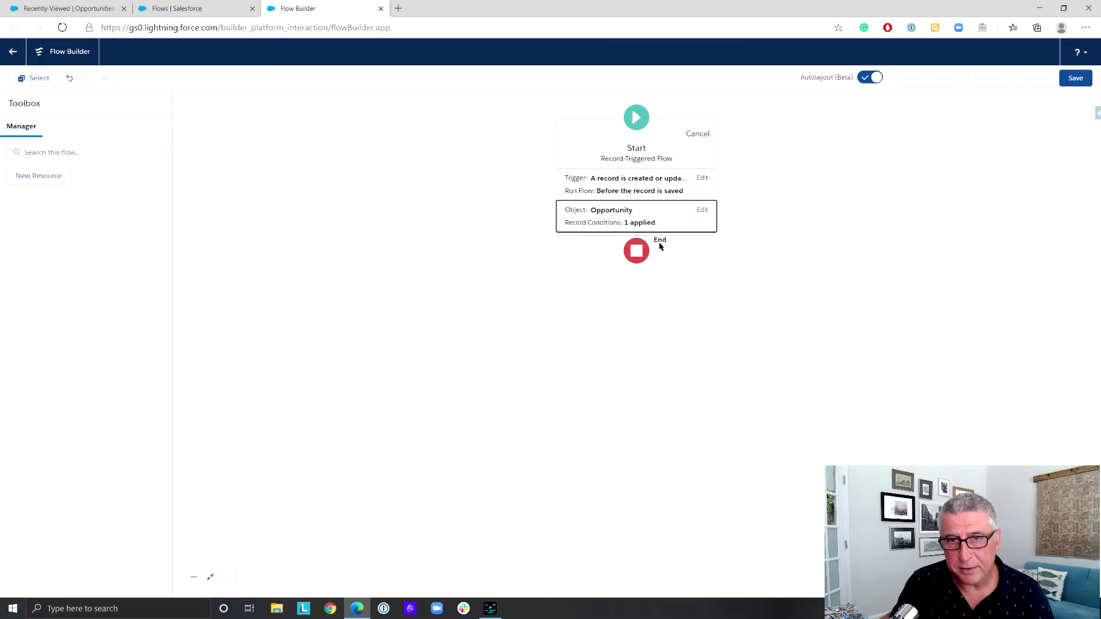
Add a Get Records element after Start, labelled 'Get Opportunity'
click(775, 218)
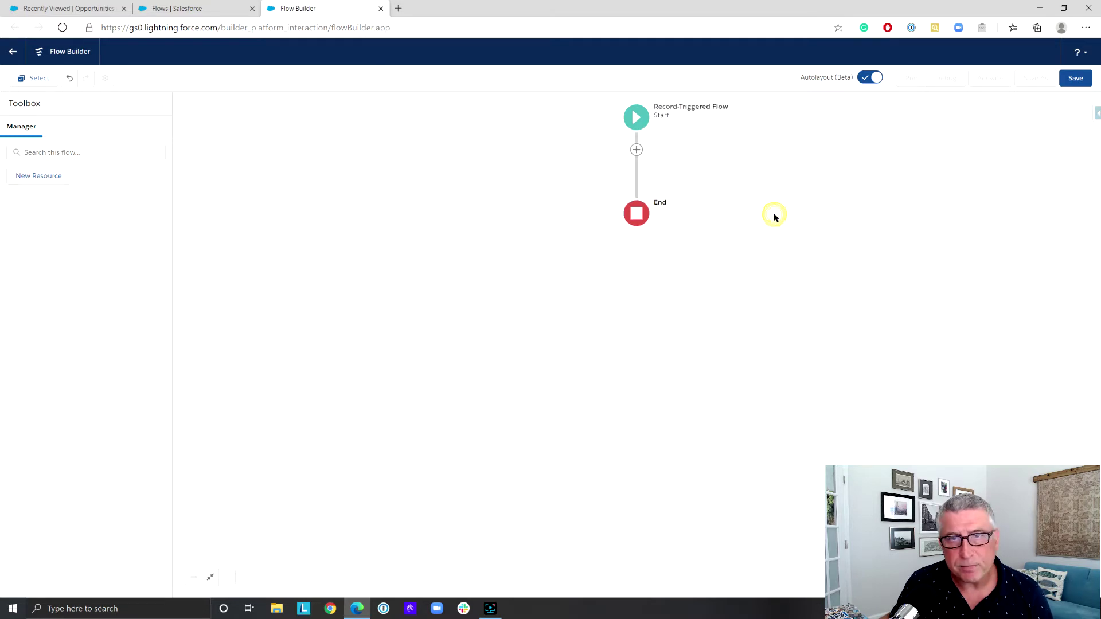
click(636, 150)
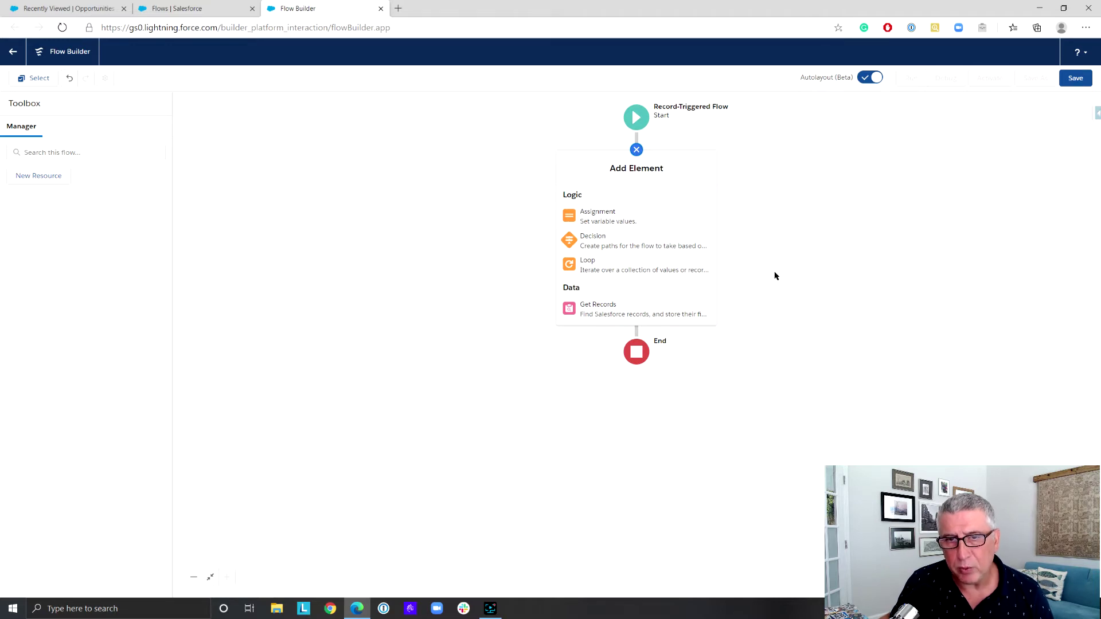
click(672, 311)
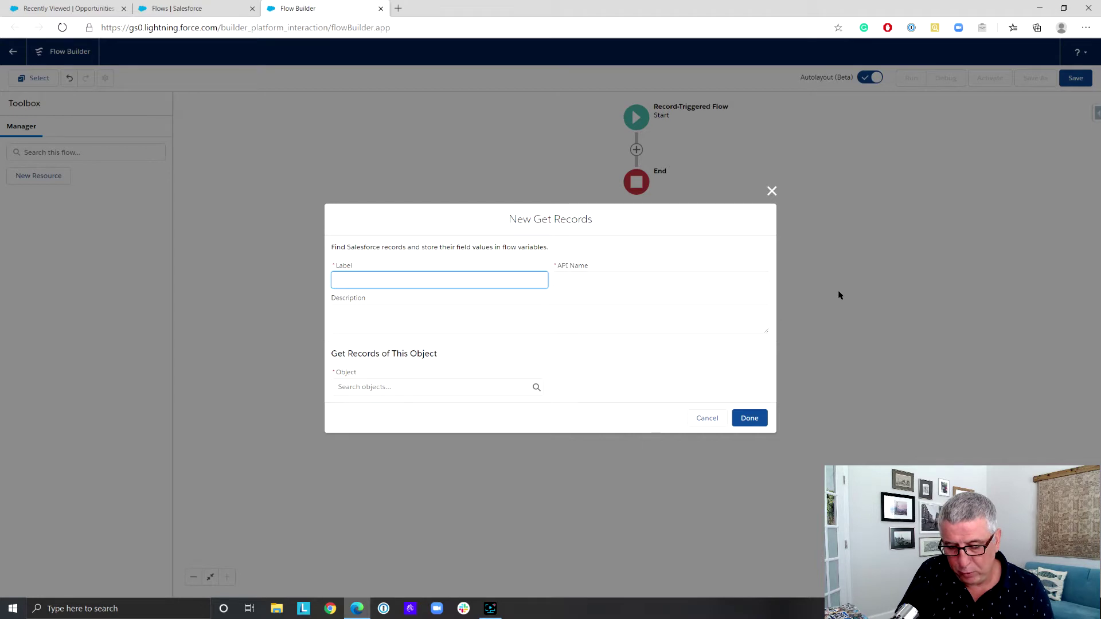
text(Oppo)
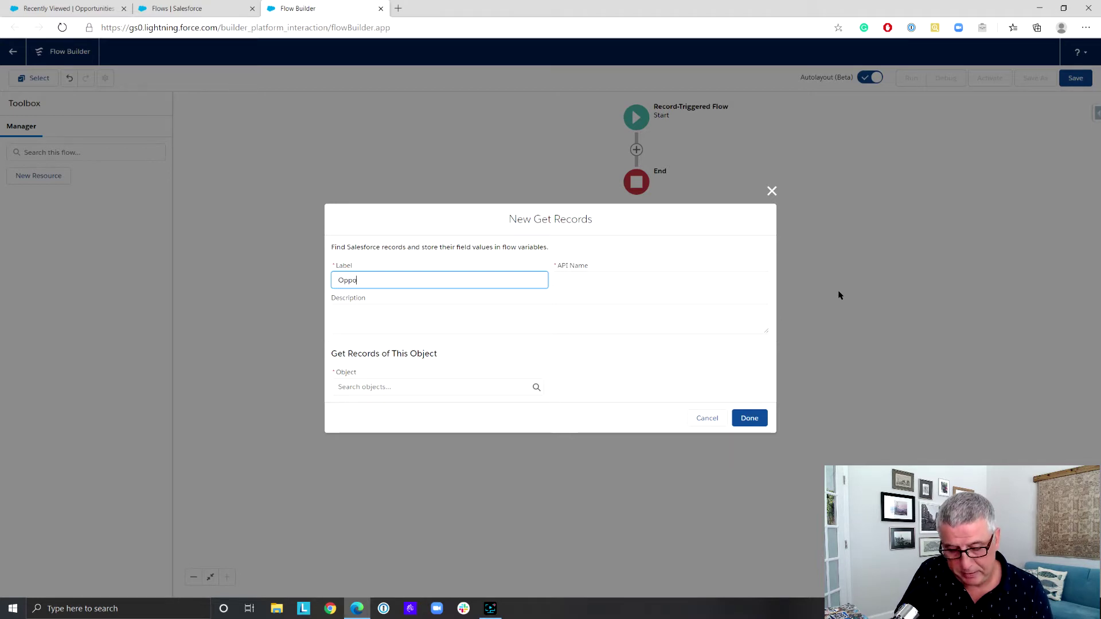
text(rtunity)
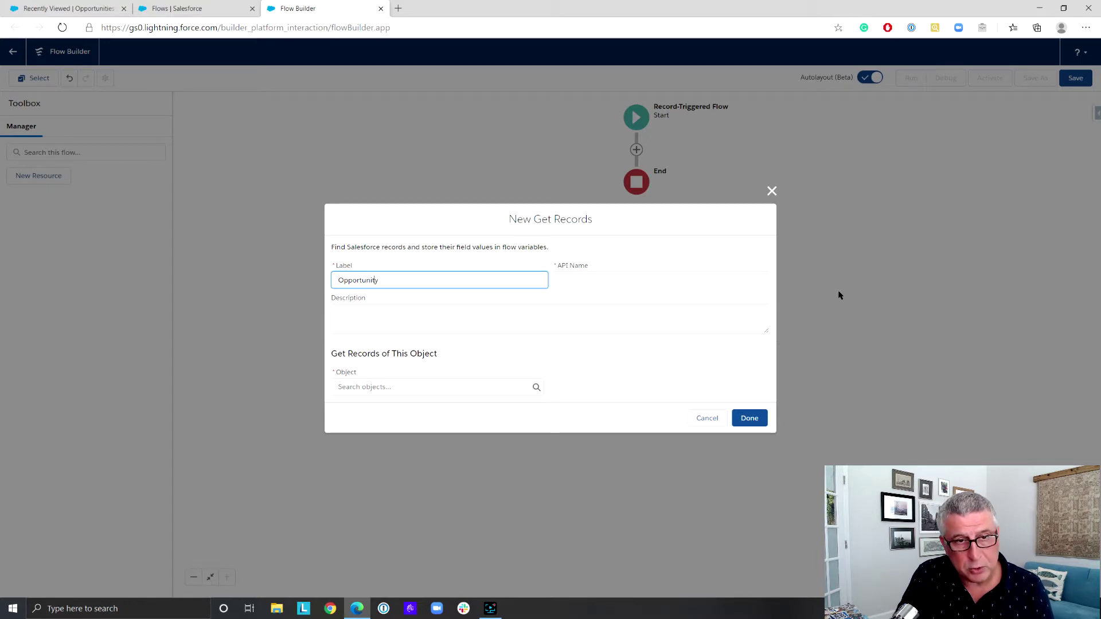
text(Get)
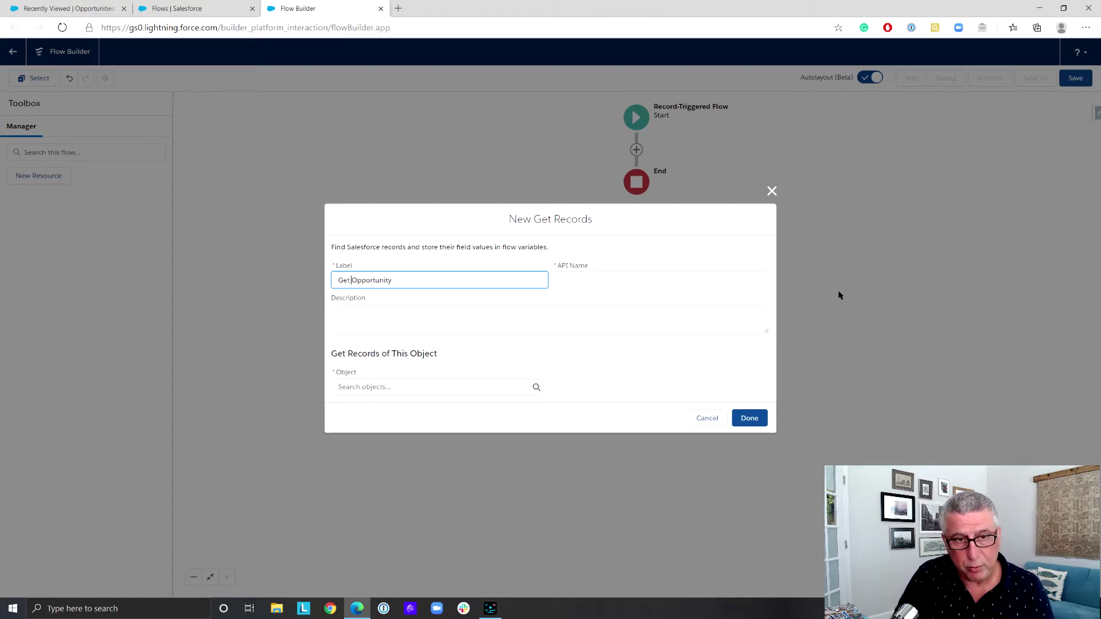
click(592, 281)
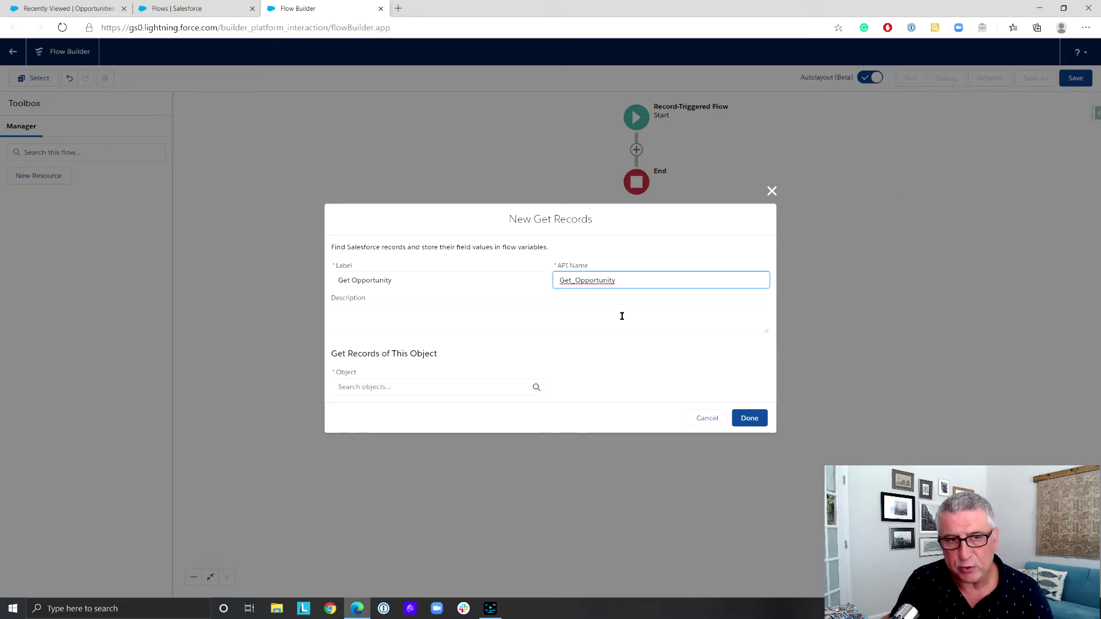
Make Get Opportunity query the Opportunity object
click(462, 387)
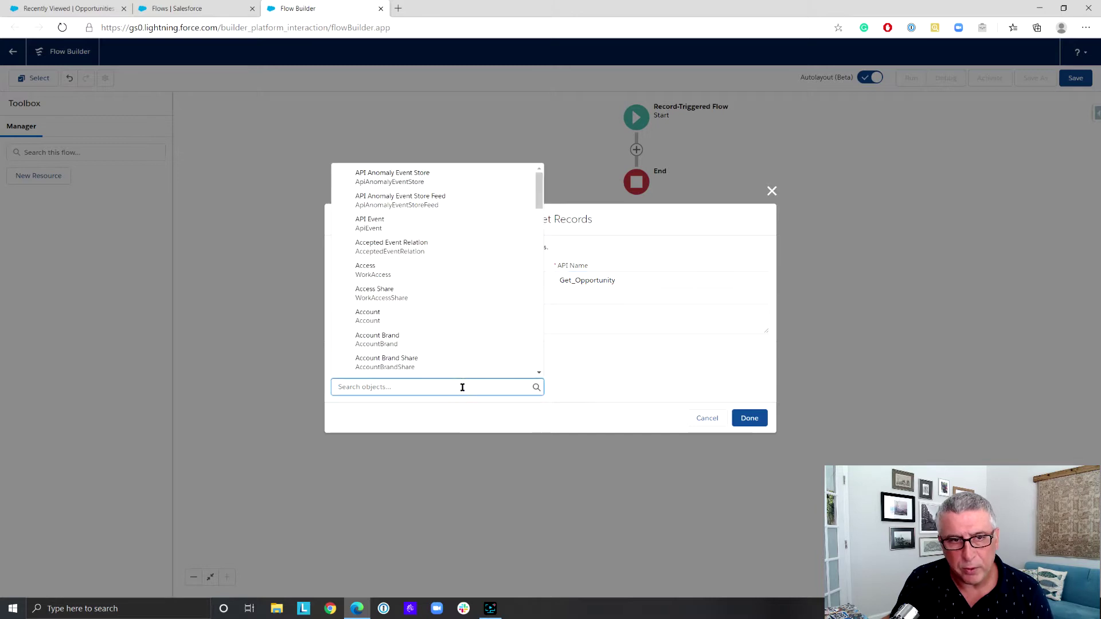
text(Oppo)
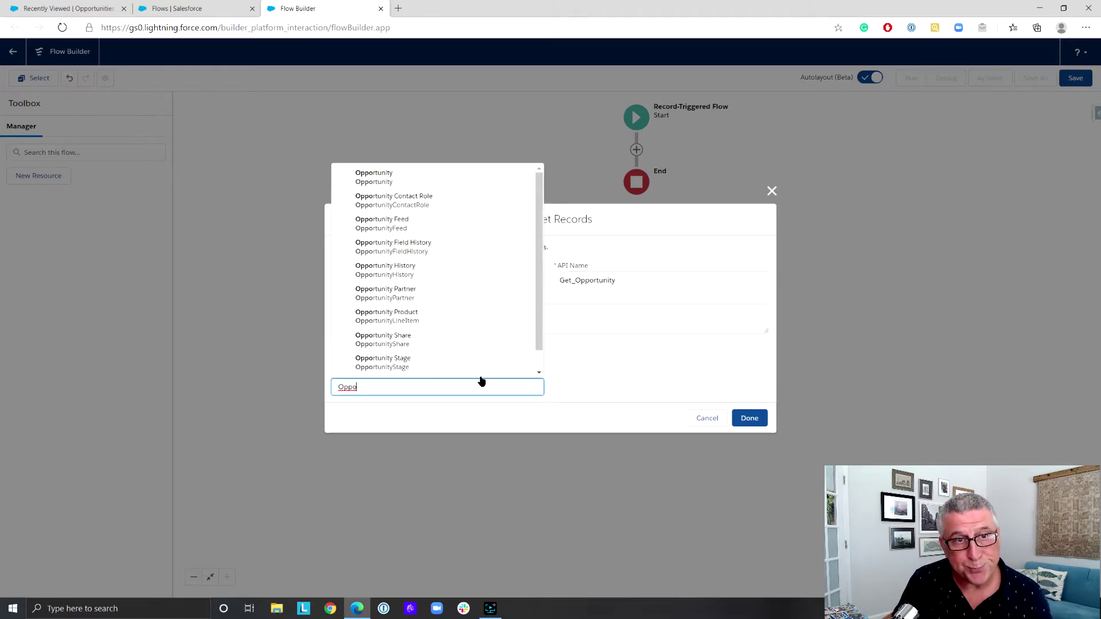
click(423, 184)
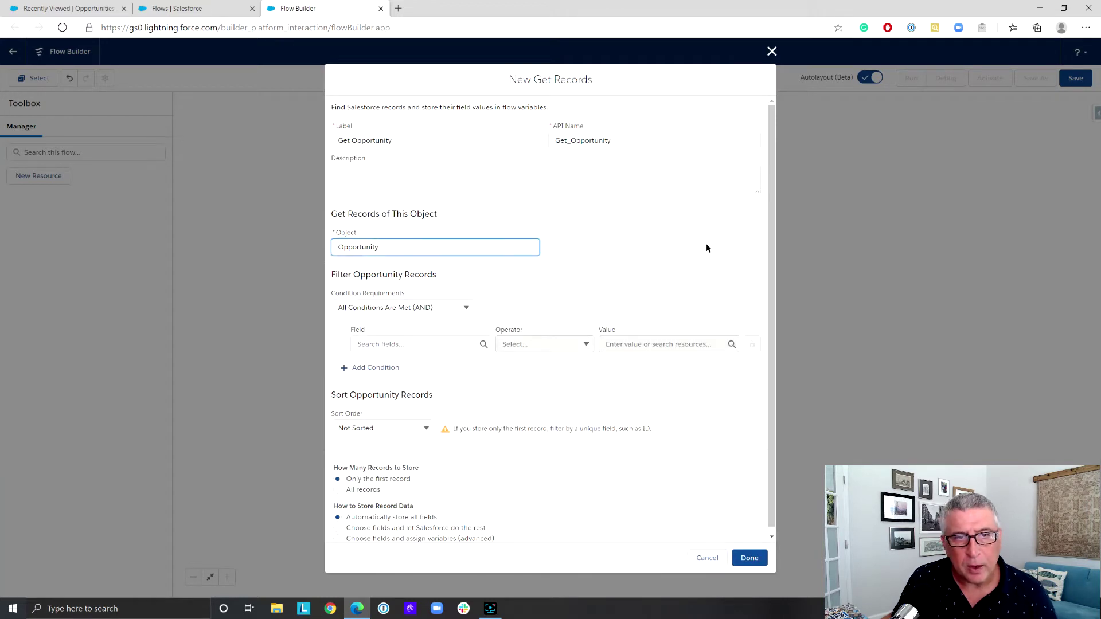
Filter Get Opportunity on Id Equals the triggering record's Id ({!$Record.Id})
click(440, 345)
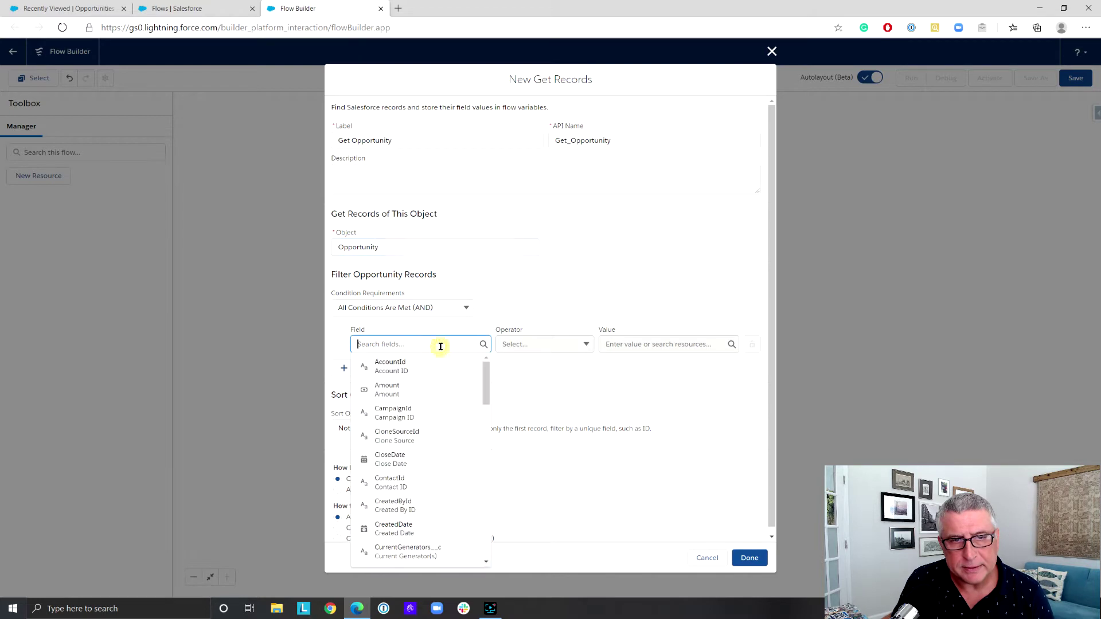
text(Id)
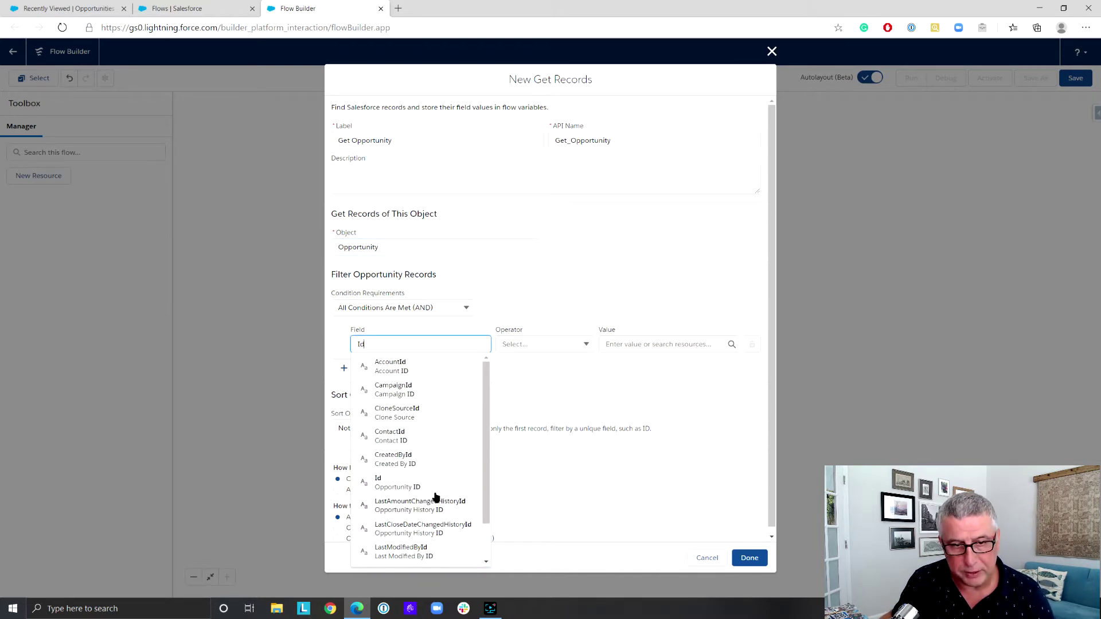
click(436, 488)
click(634, 344)
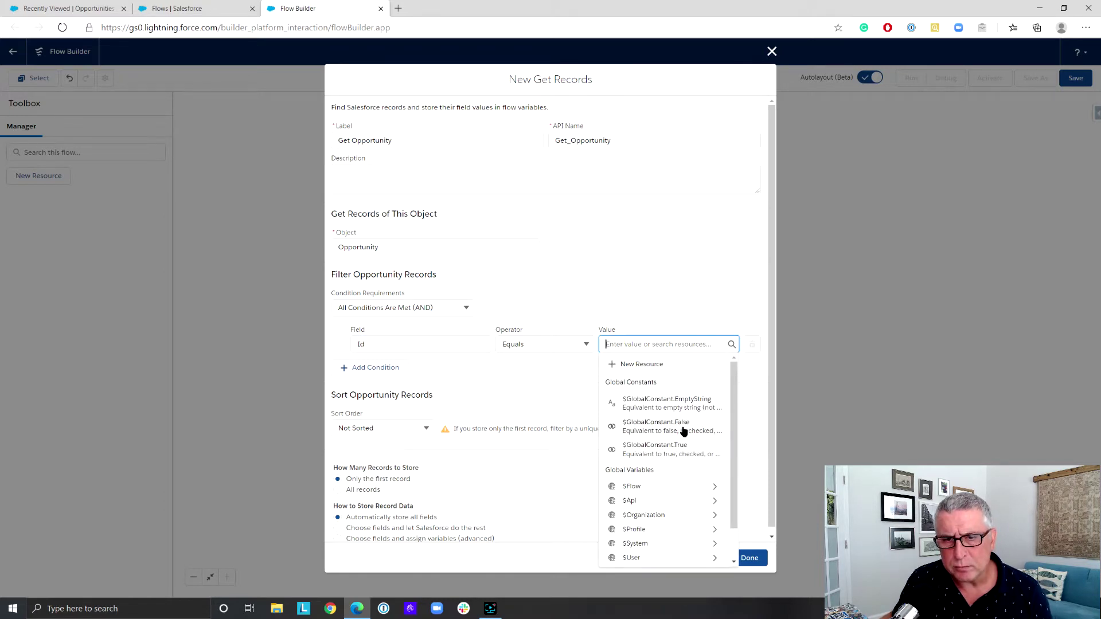
scroll(697, 548, down, 1)
click(710, 554)
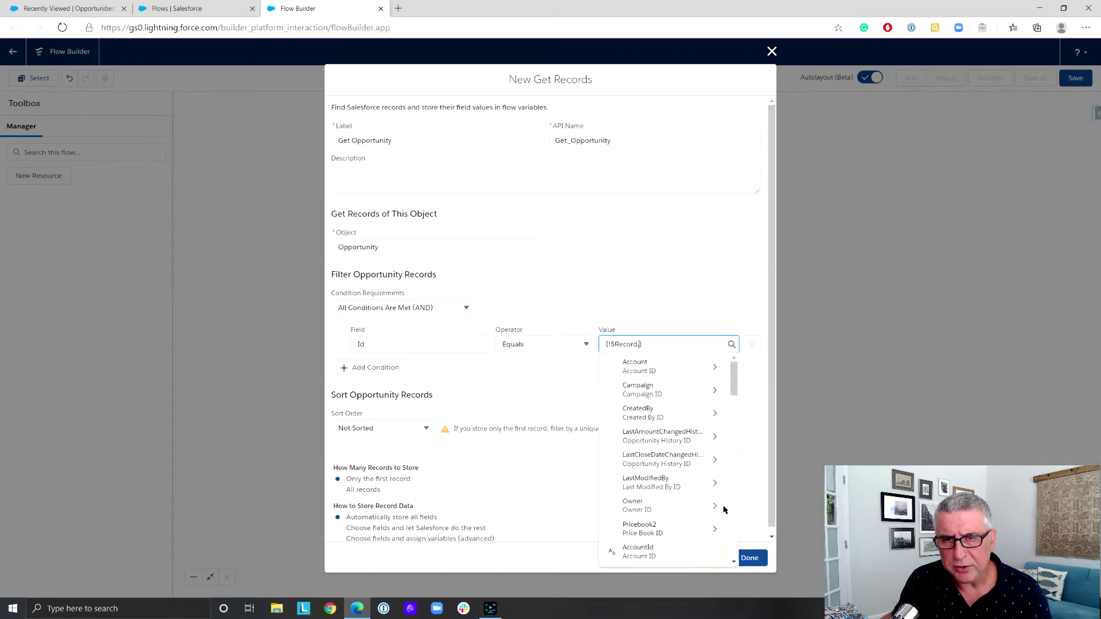
text(Id)
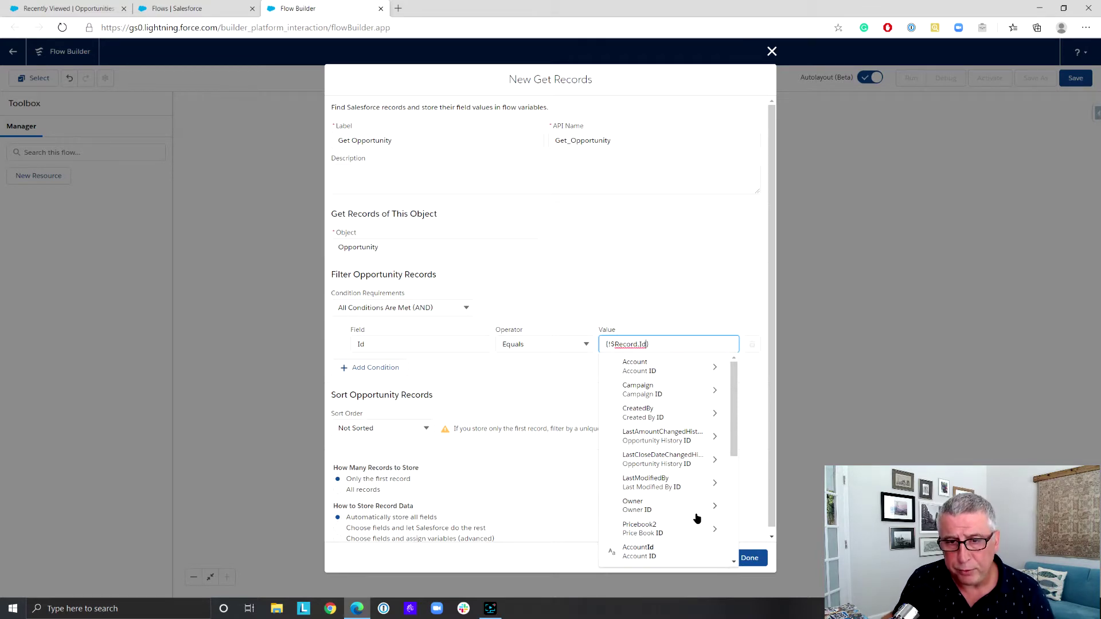
scroll(691, 513, down, 4)
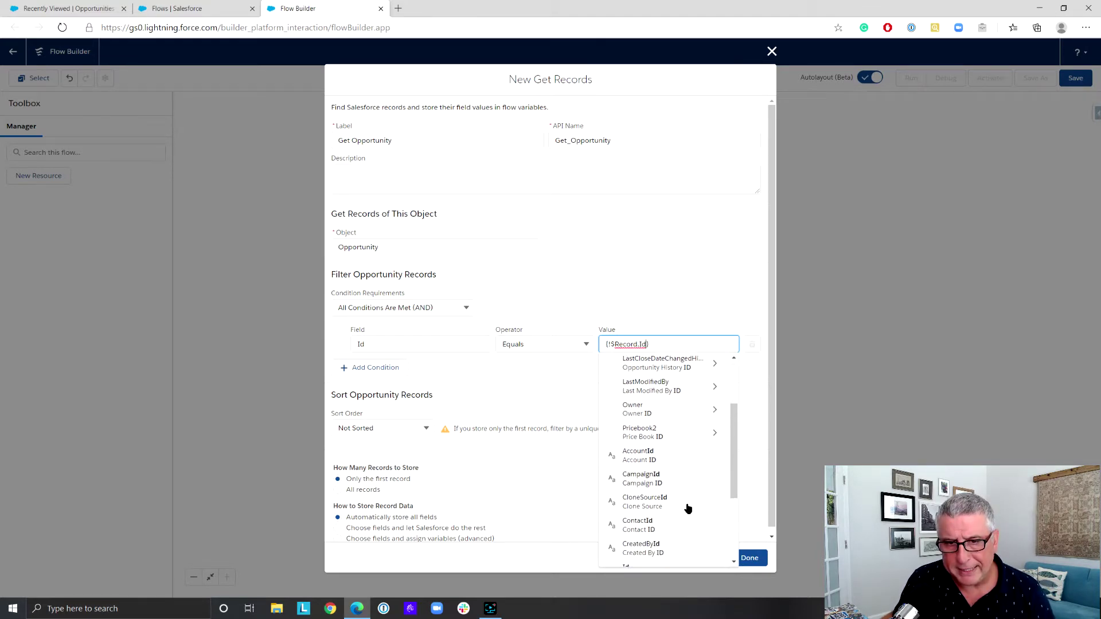
click(662, 442)
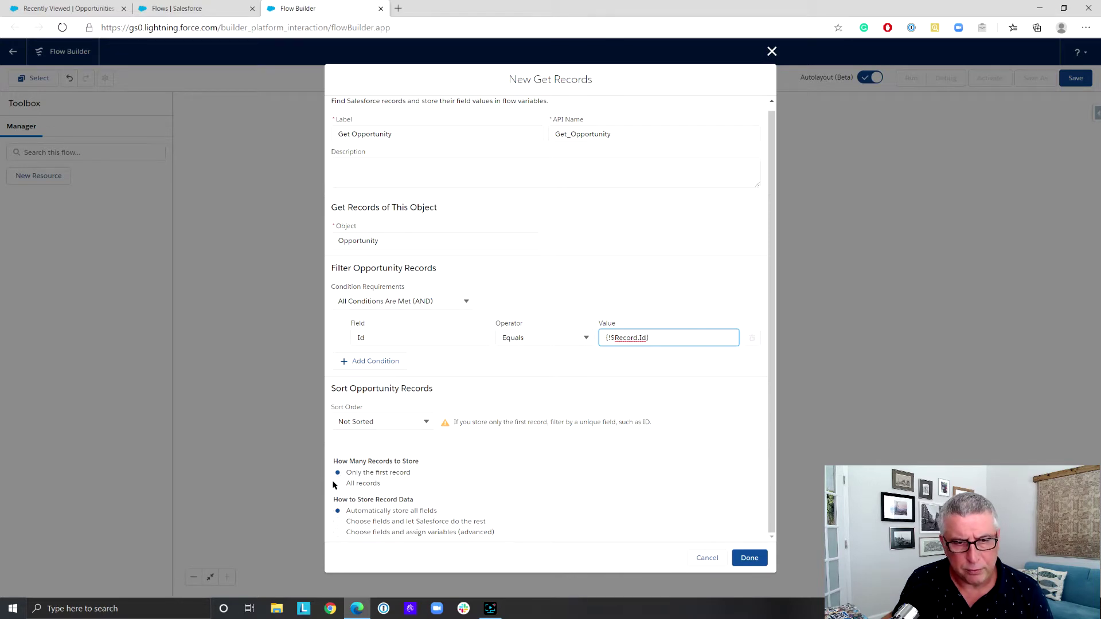
Store only the StageName field, in separate variables
click(337, 533)
scroll(583, 474, down, 2)
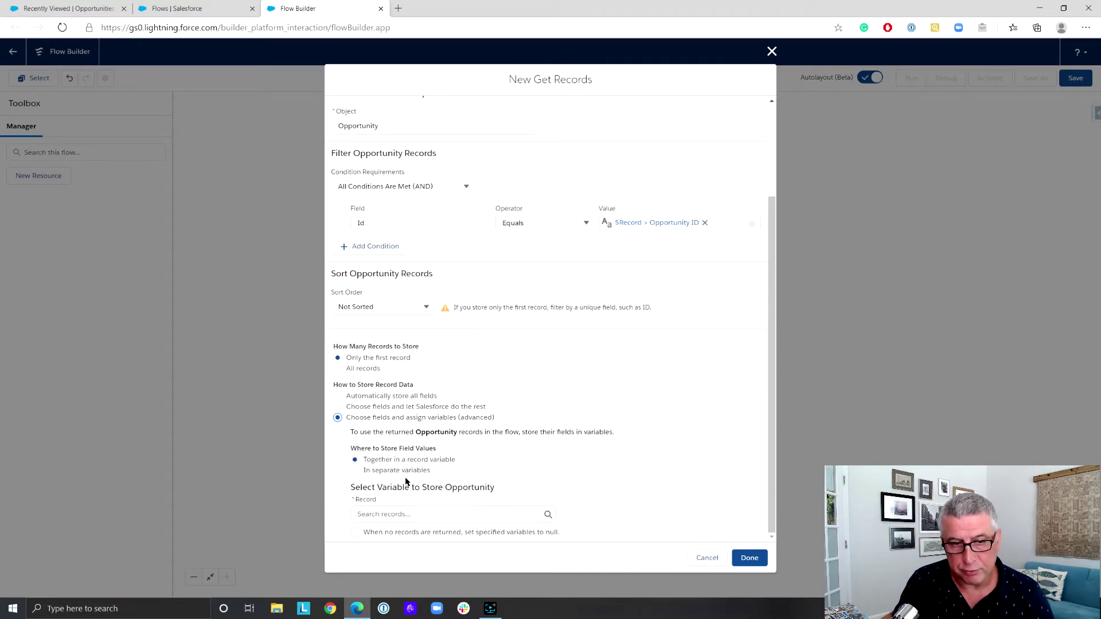
click(355, 471)
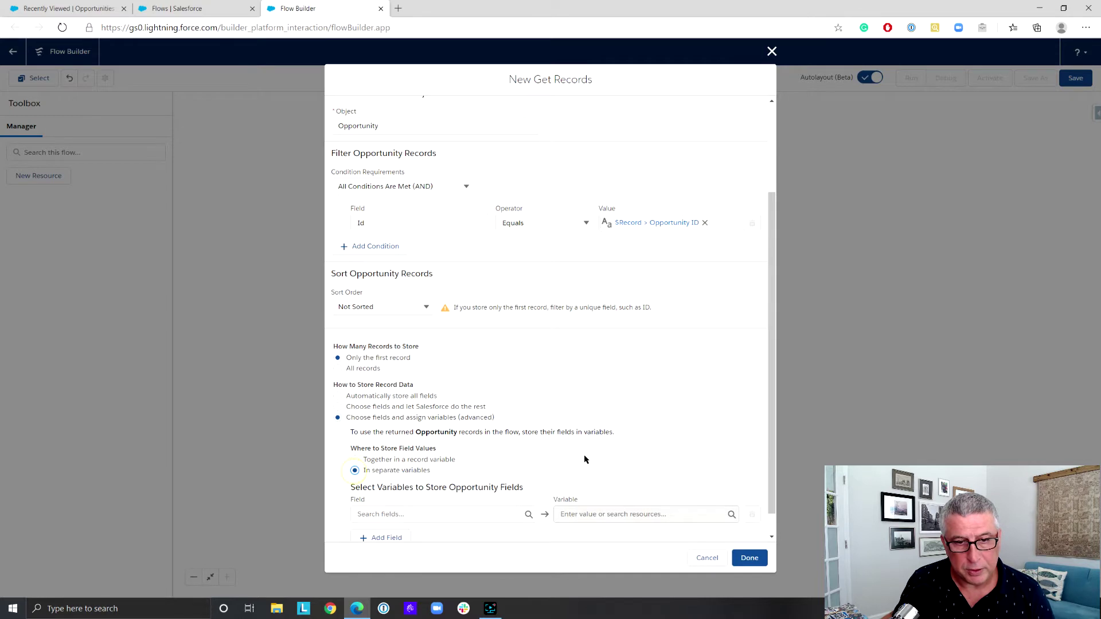
scroll(453, 486, down, 1)
click(463, 487)
text(StageName)
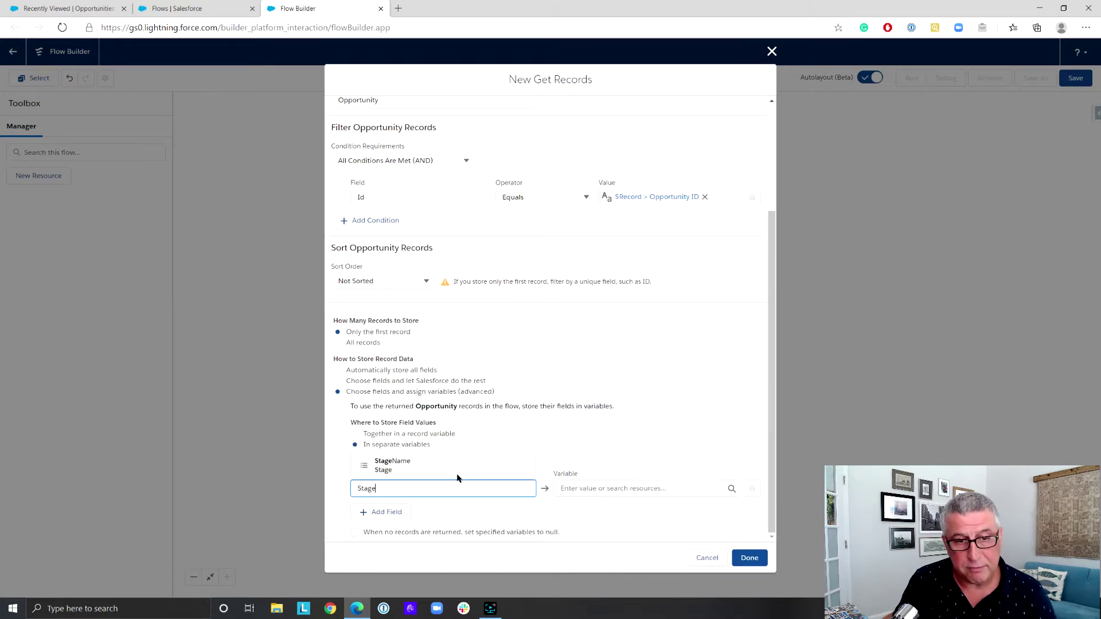
click(452, 466)
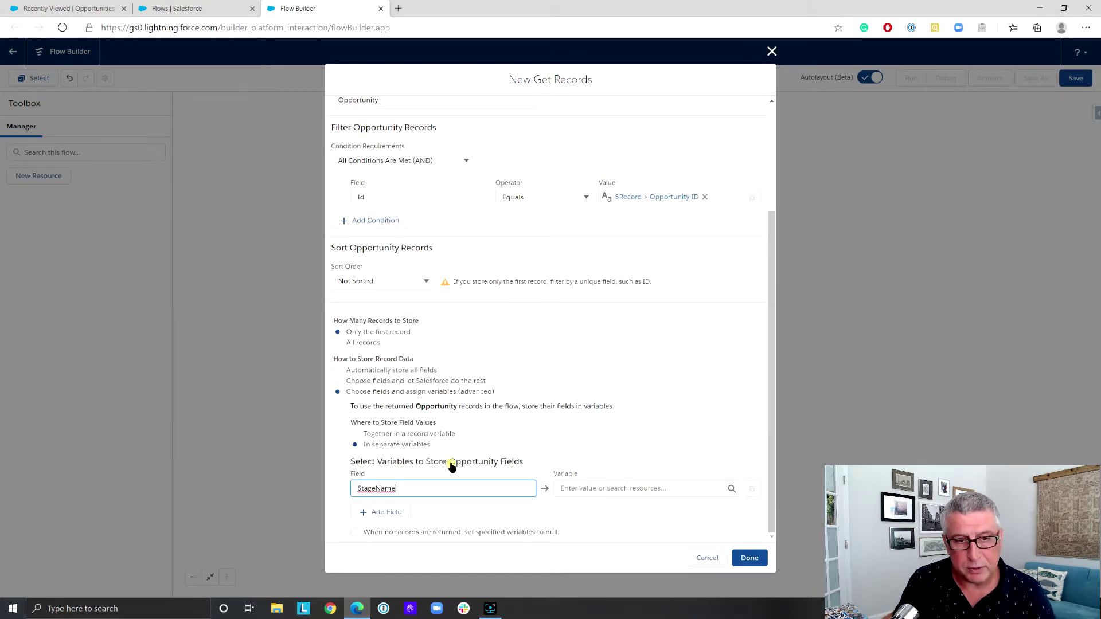
click(644, 489)
Create a Text variable PrevStage to receive the StageName value
click(647, 510)
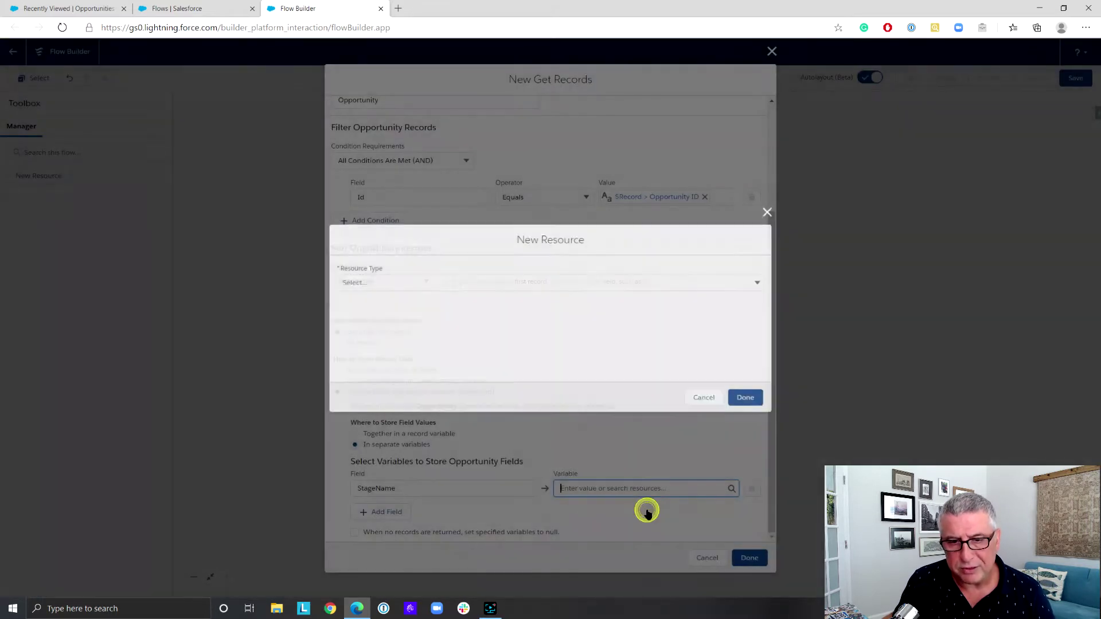
click(684, 283)
click(674, 302)
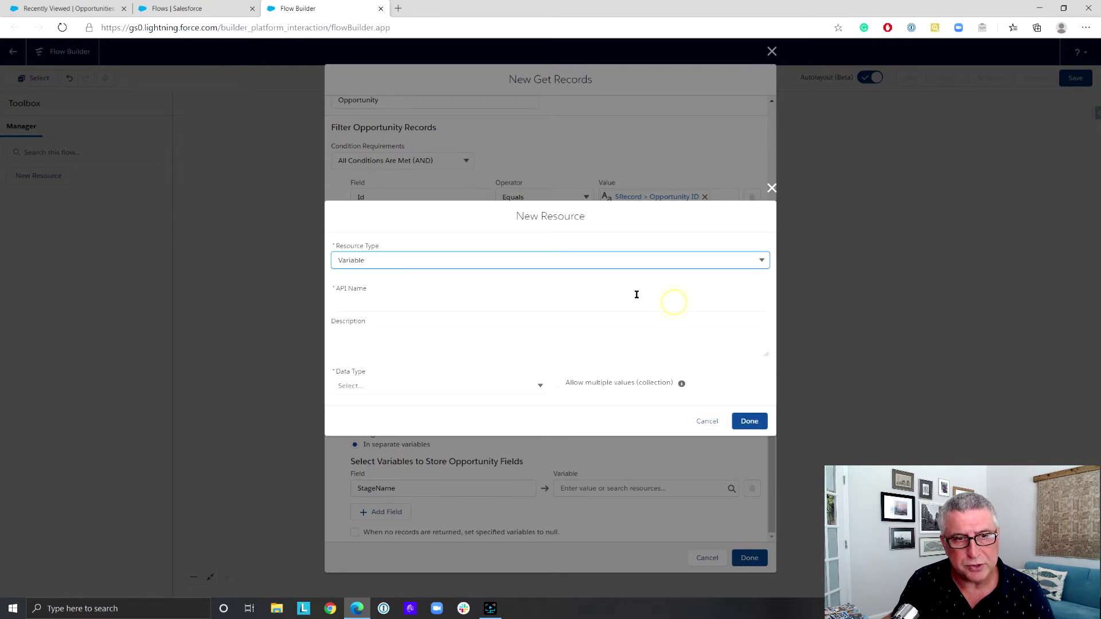
click(591, 307)
text(Pred)
text(Stage)
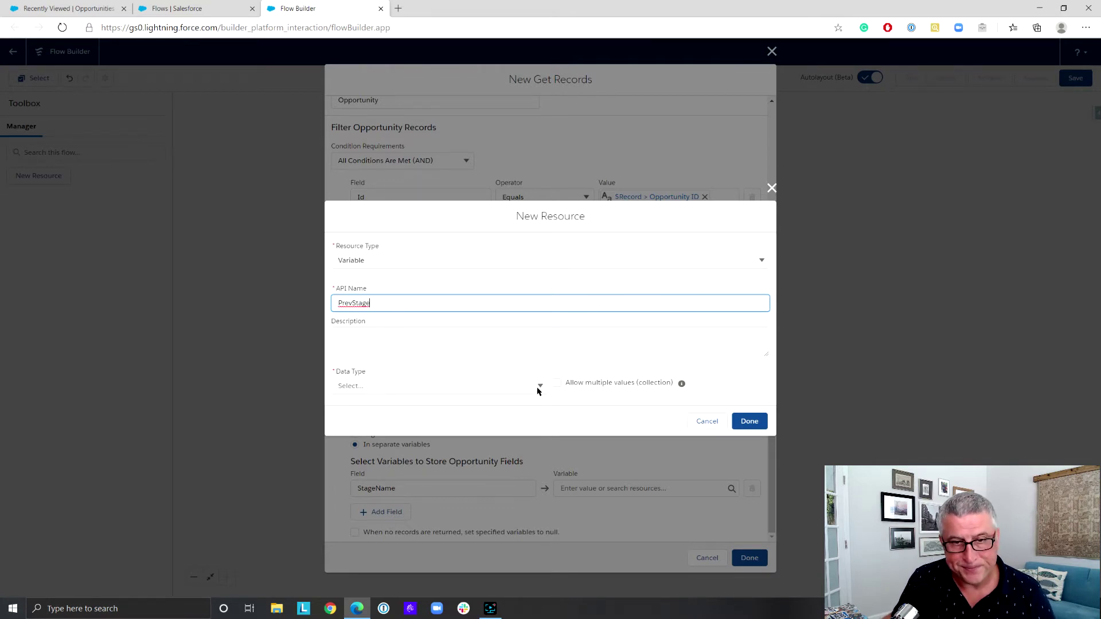
click(538, 389)
click(527, 404)
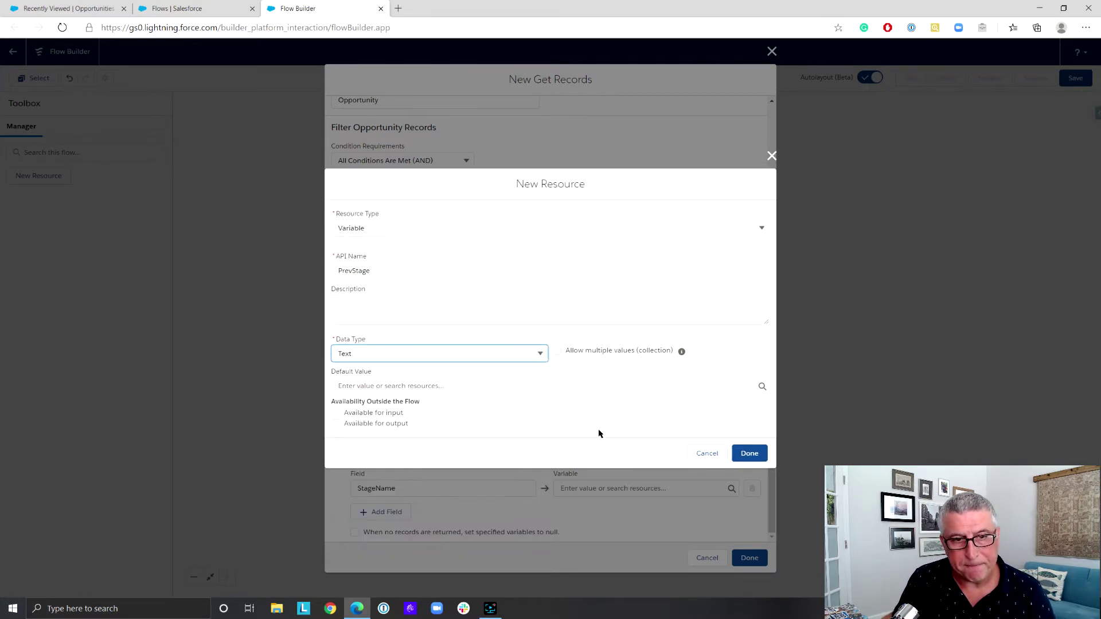
click(749, 453)
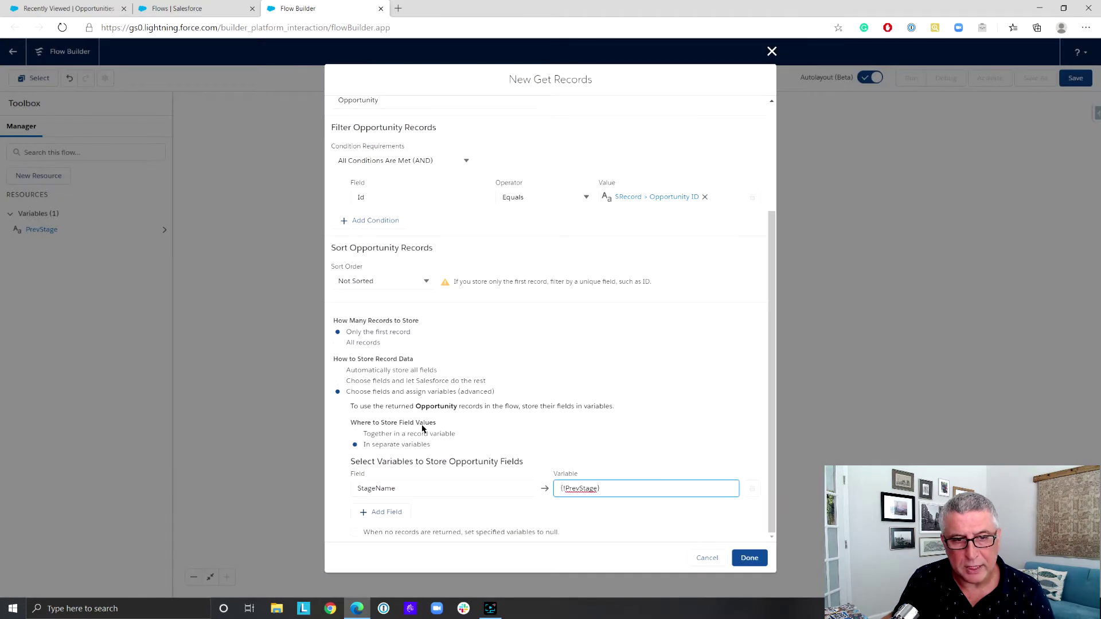
Set the variables to null when no records return, and finish Get Opportunity
click(354, 533)
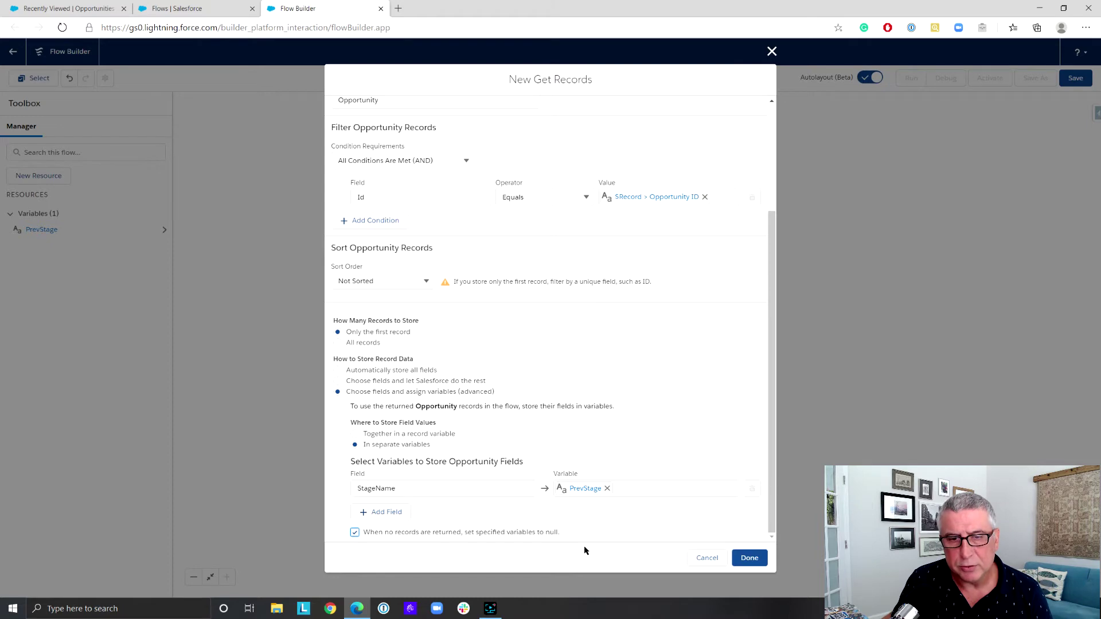
click(748, 557)
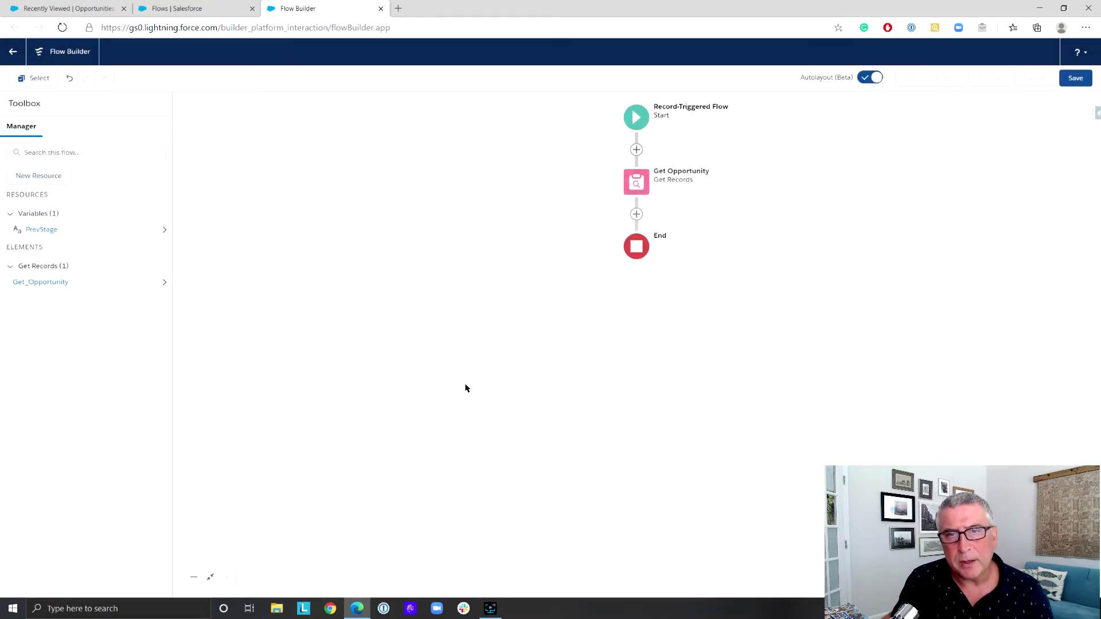
Insert a Decision element below Get Opportunity
click(637, 215)
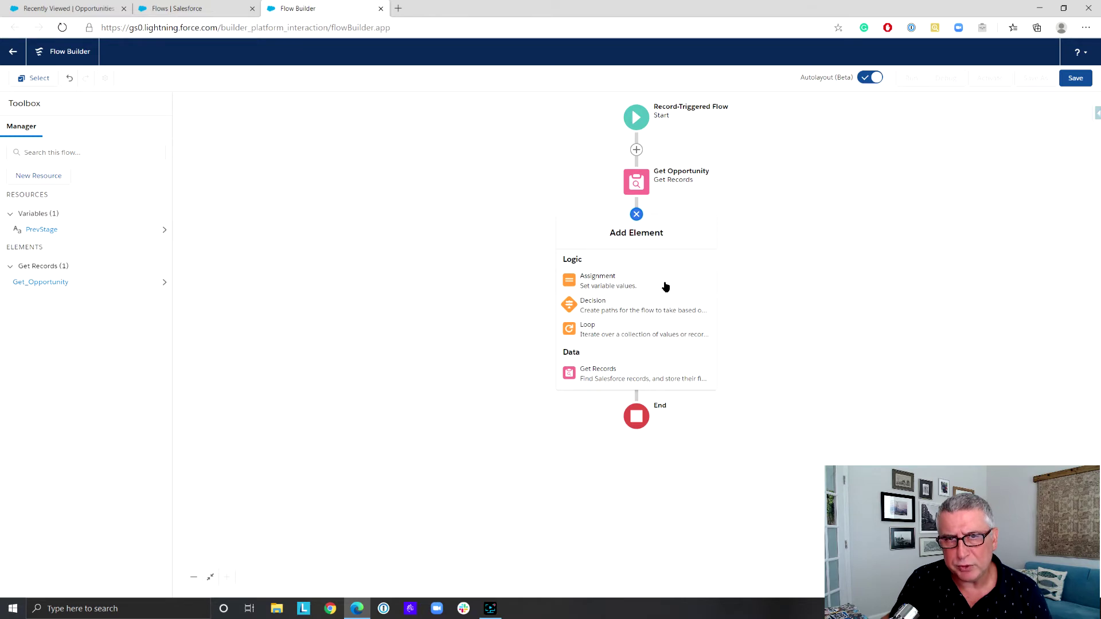
click(662, 313)
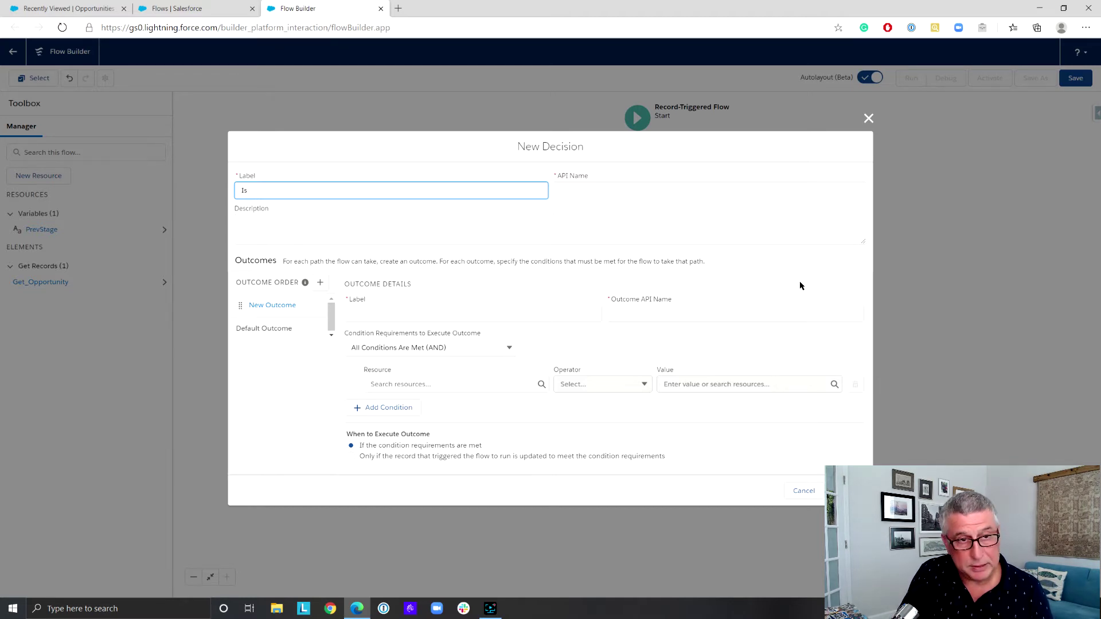
Label the Decision IsChangedIsNew and its first outcome New, with API name New
text(IsChange)
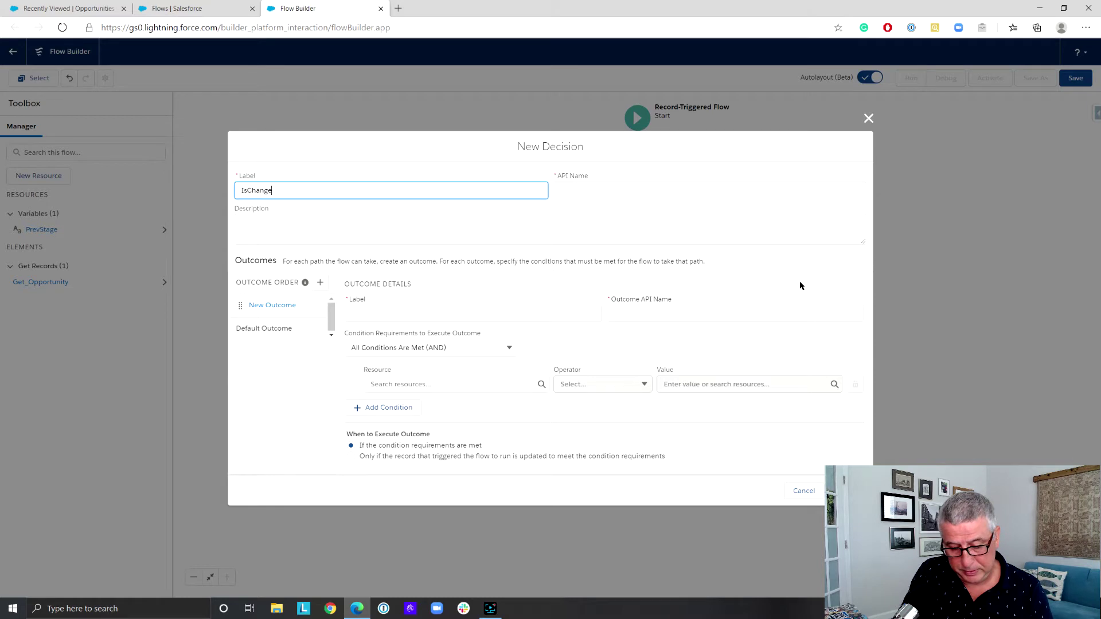
text(dIsNew)
click(631, 190)
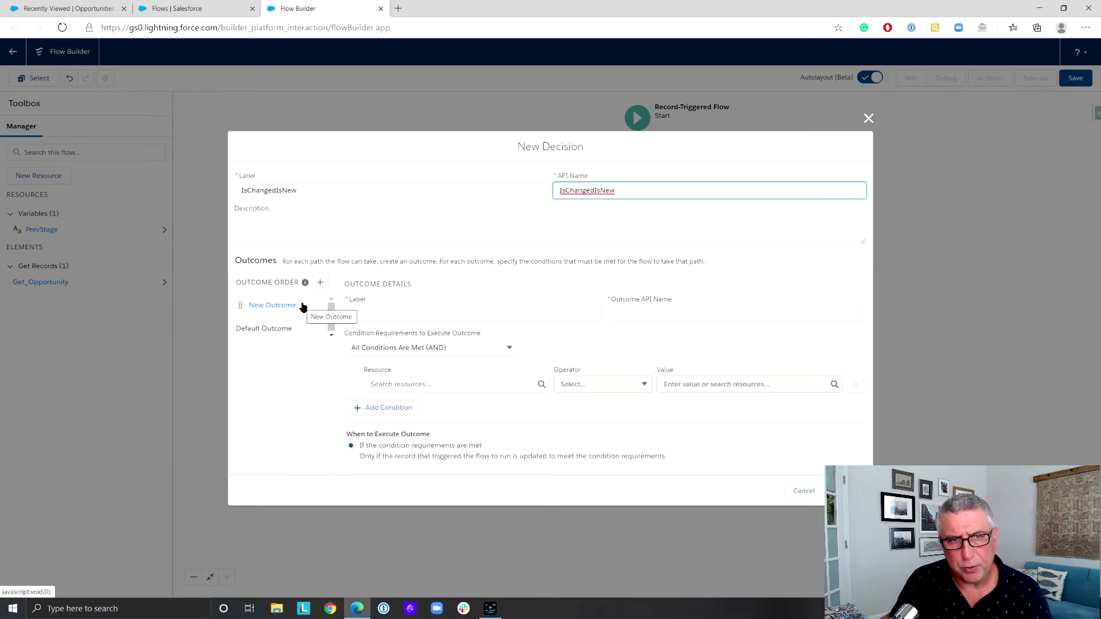
click(419, 314)
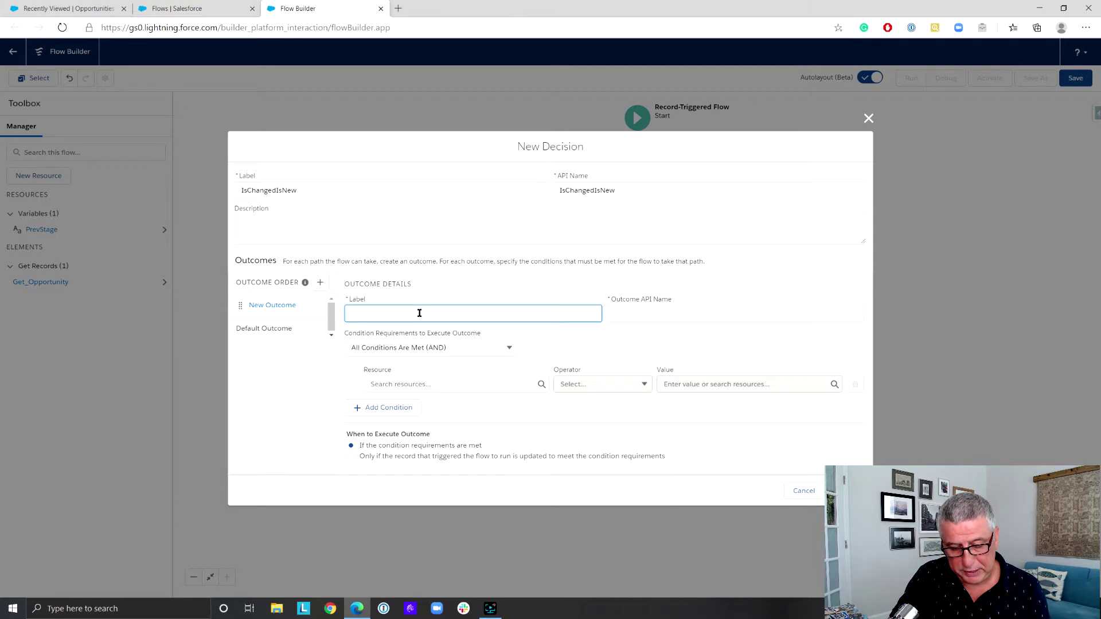
text(IsN)
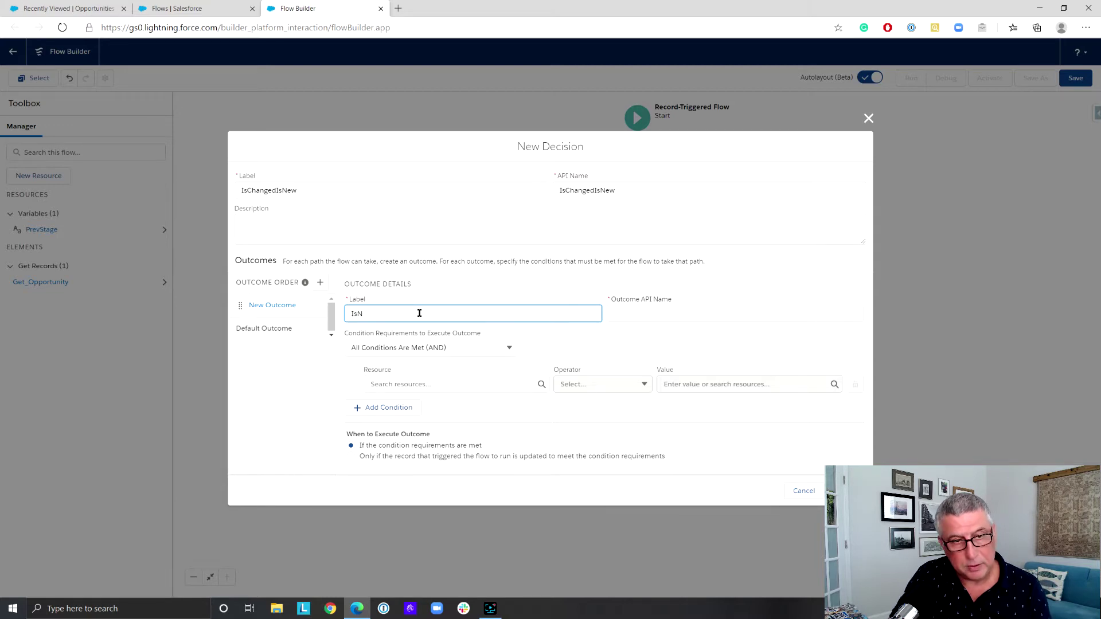
key(BackSpace)
key(BackSpace)
text(New)
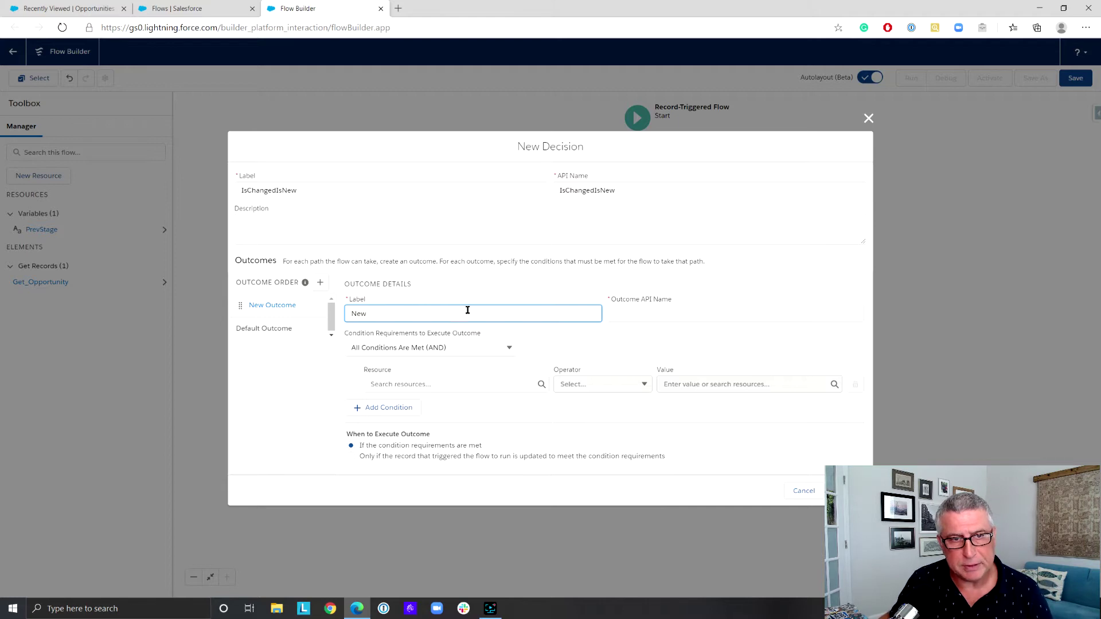
click(683, 314)
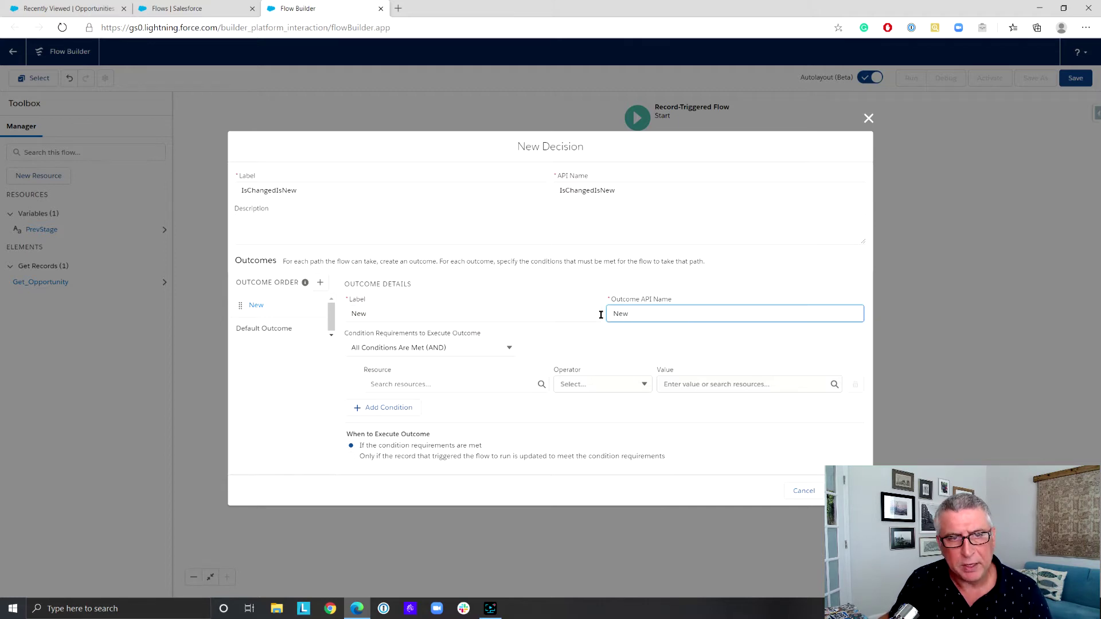
Set the New outcome condition's resource to $Record > Opportunity ID
click(503, 383)
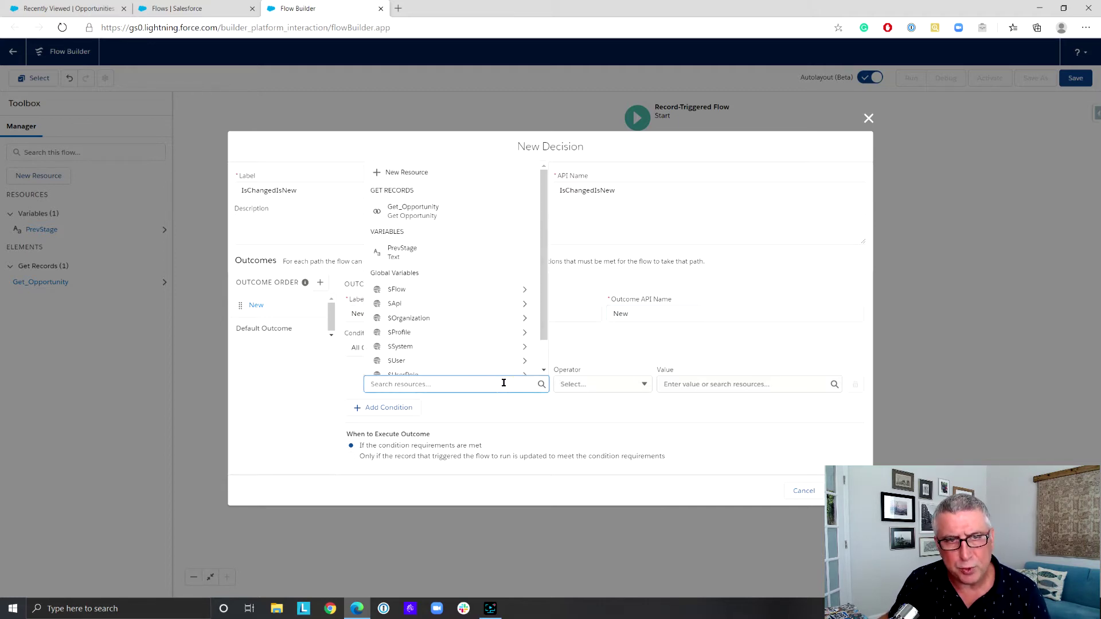
text(Pre)
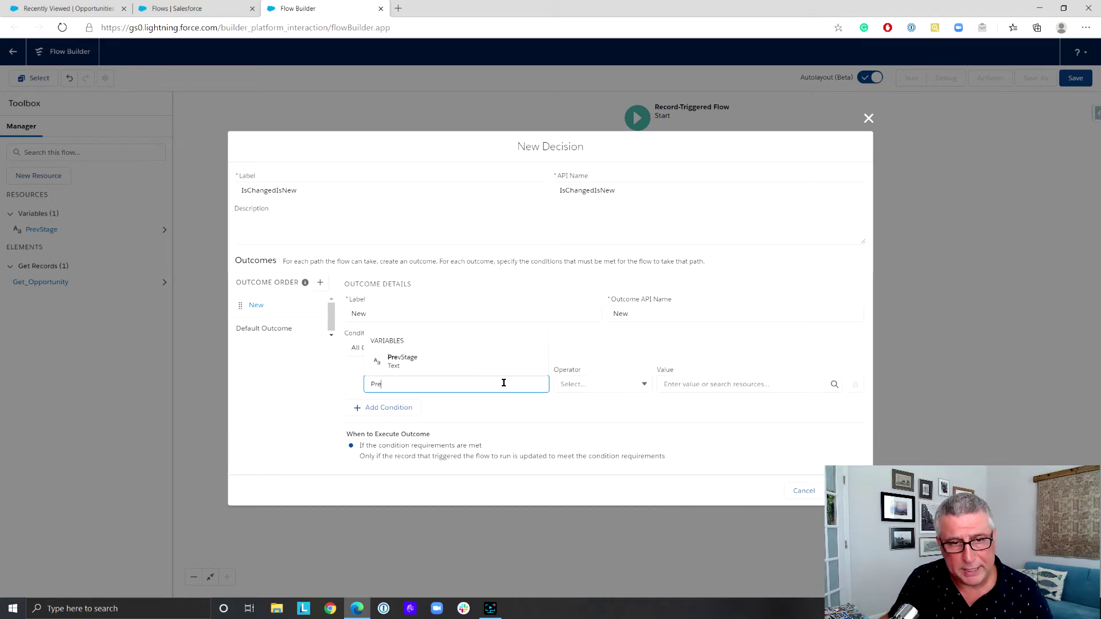
click(491, 360)
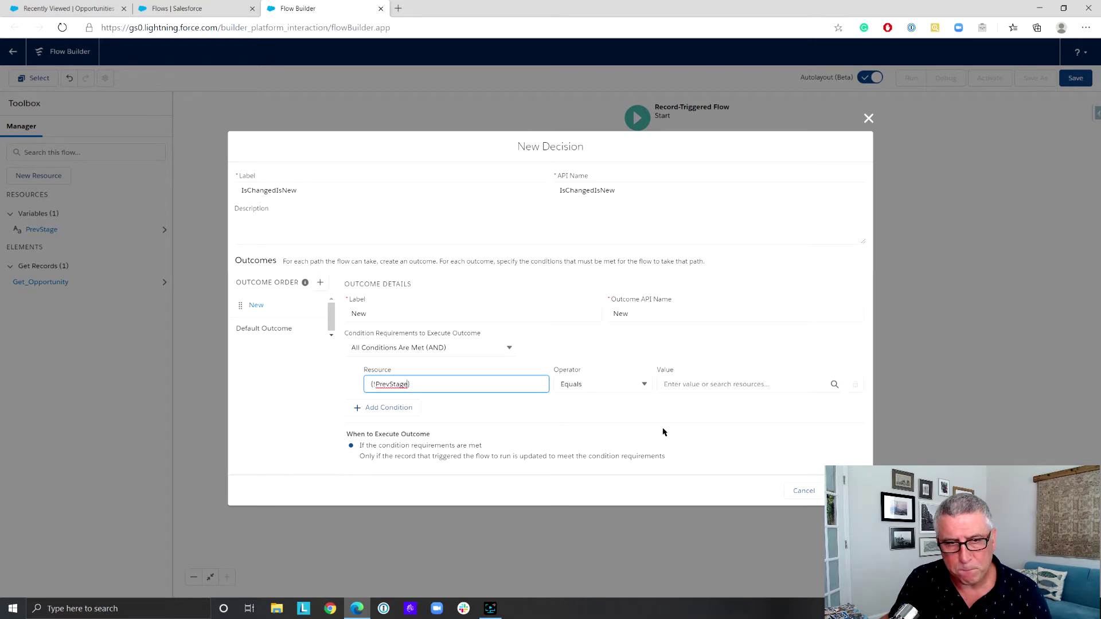
click(444, 378)
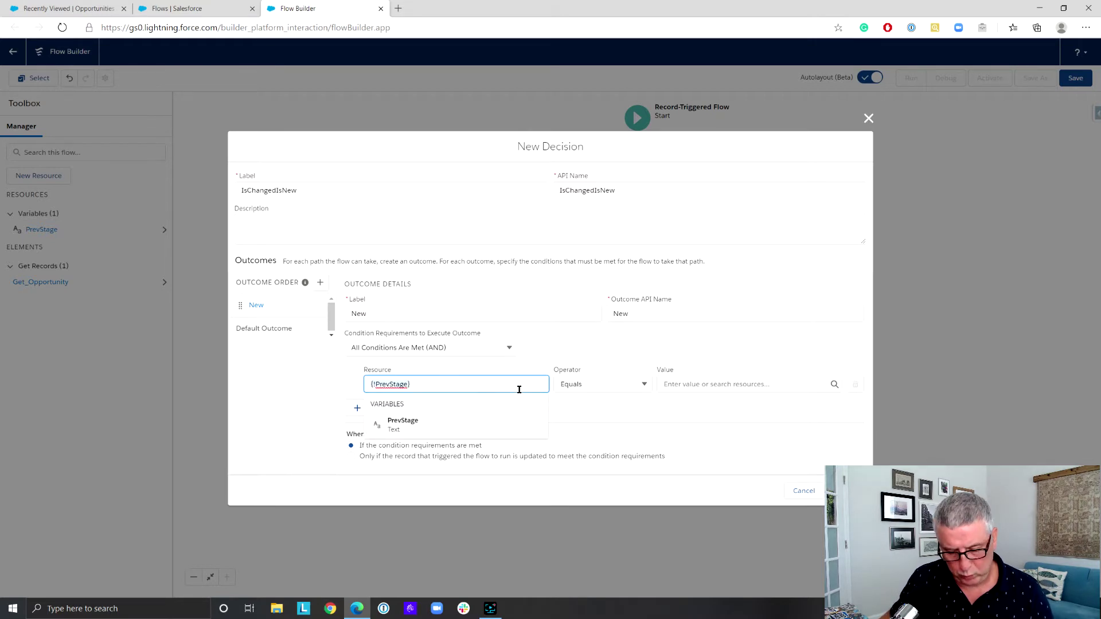
key(ctrl+a)
text(Reco)
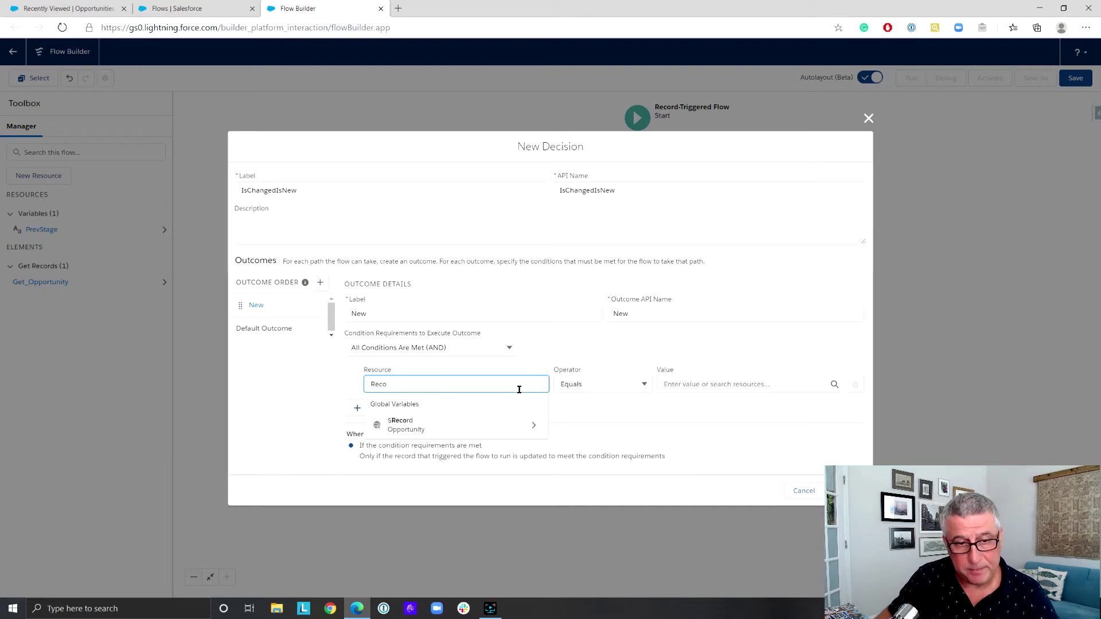
click(529, 426)
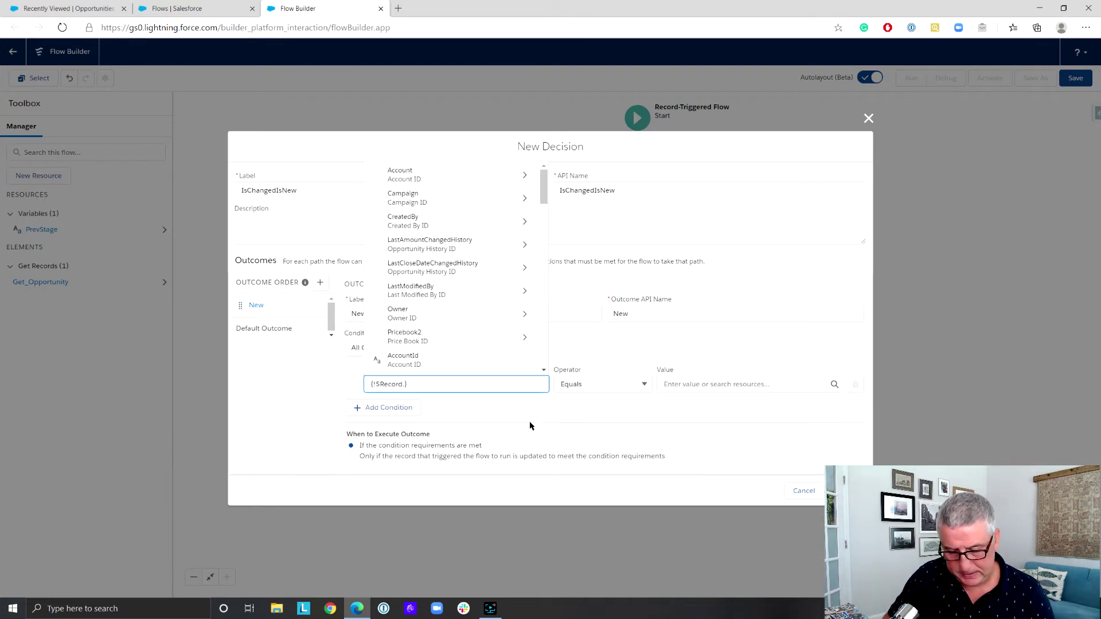
text(Id)
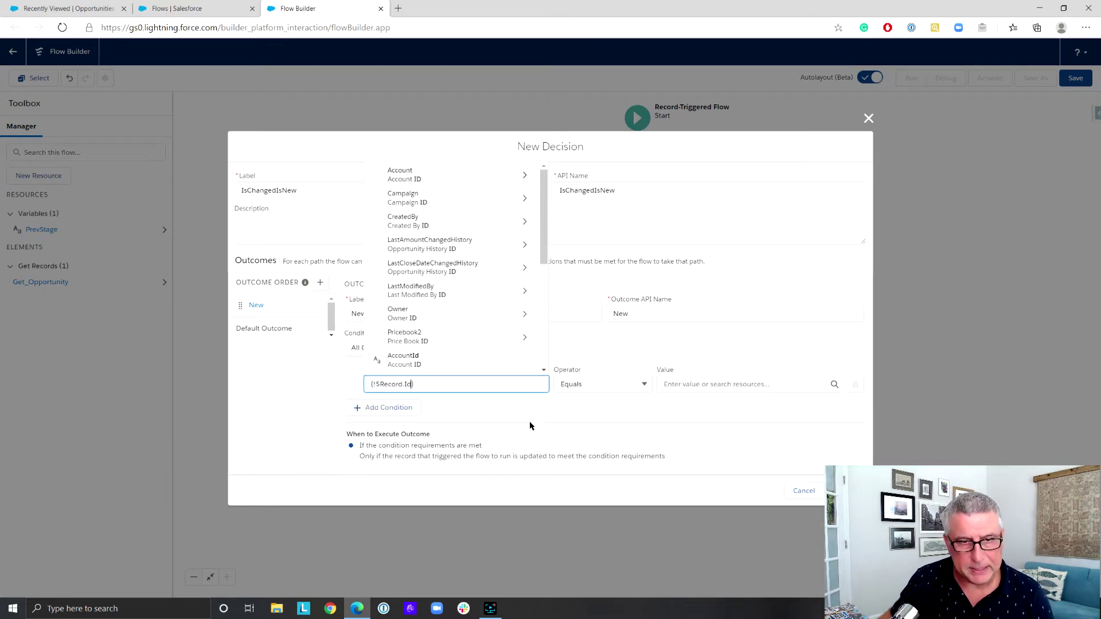
drag(544, 218, 550, 288)
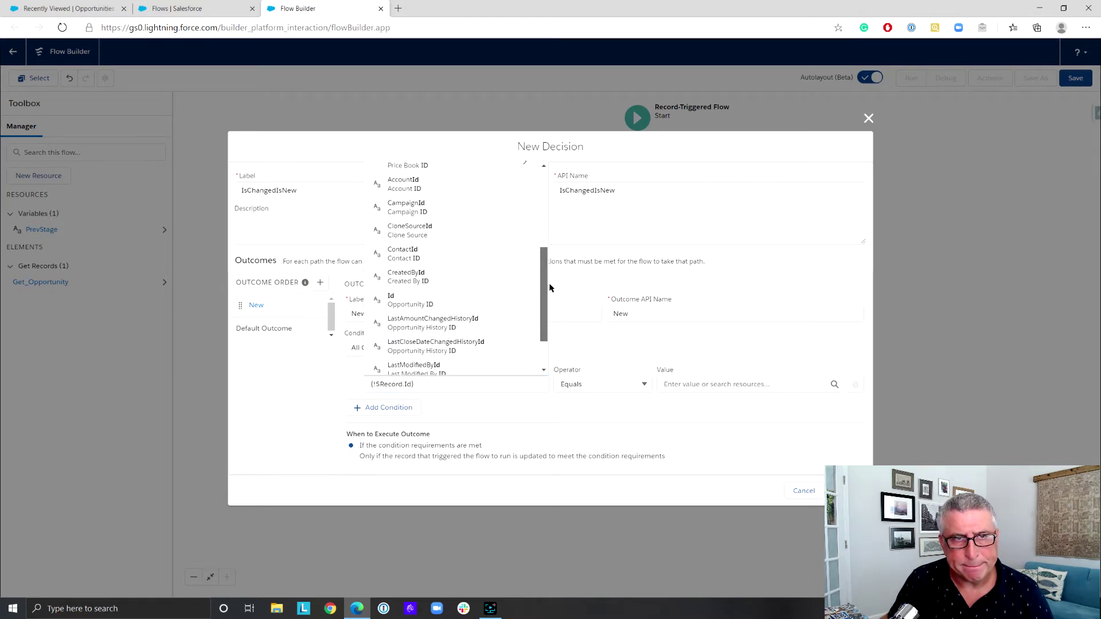
click(550, 288)
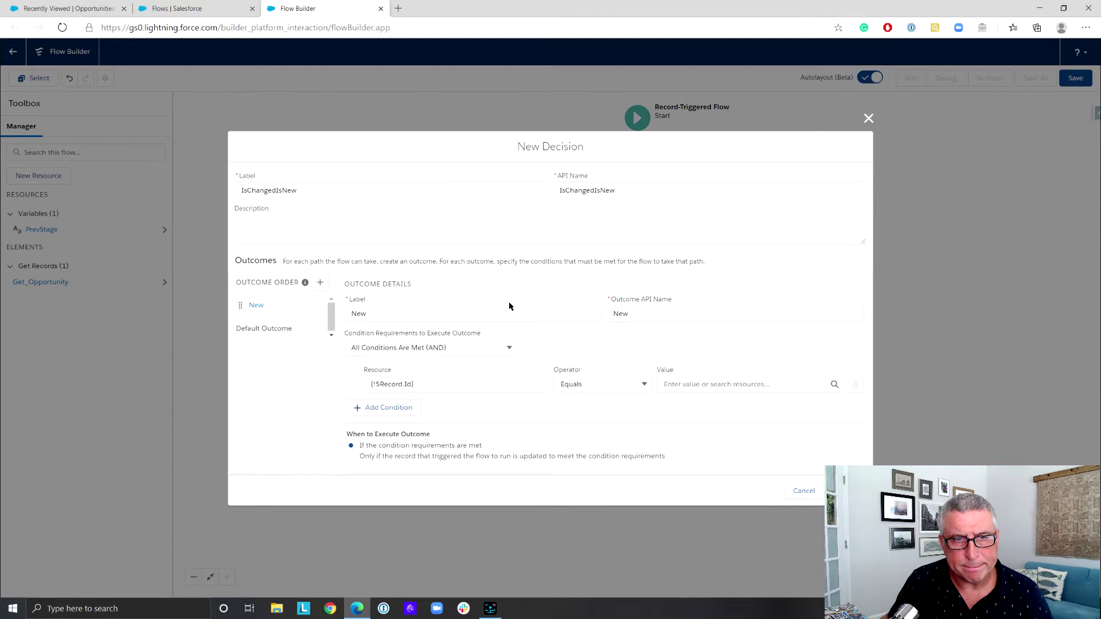
click(462, 384)
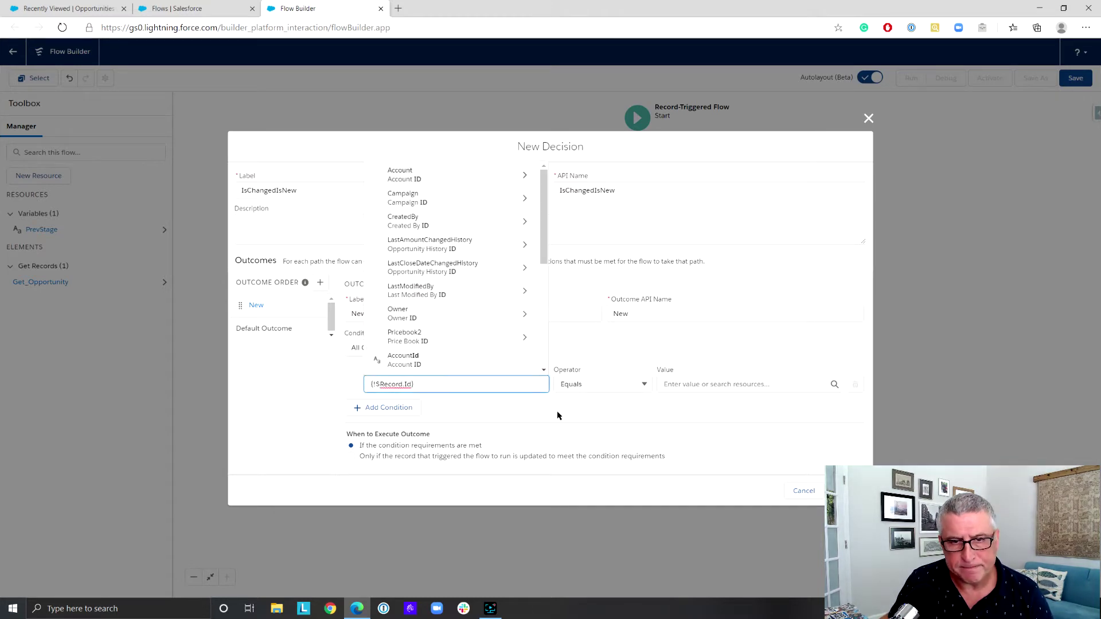
click(617, 404)
Use the Is Null operator with value {!$GlobalConstant.True}
click(718, 384)
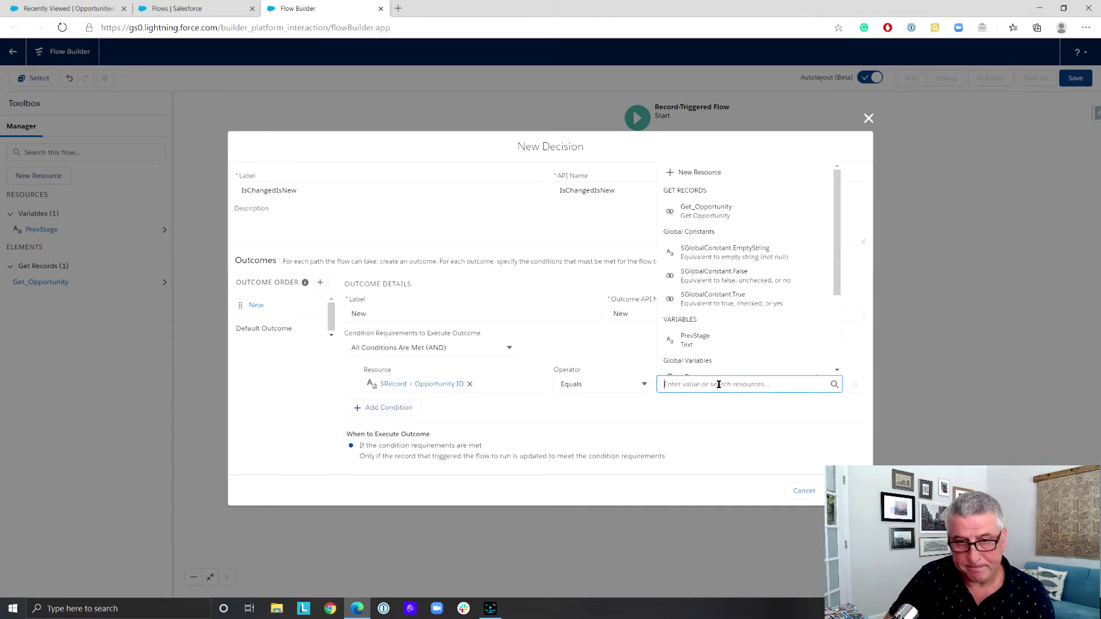
click(646, 386)
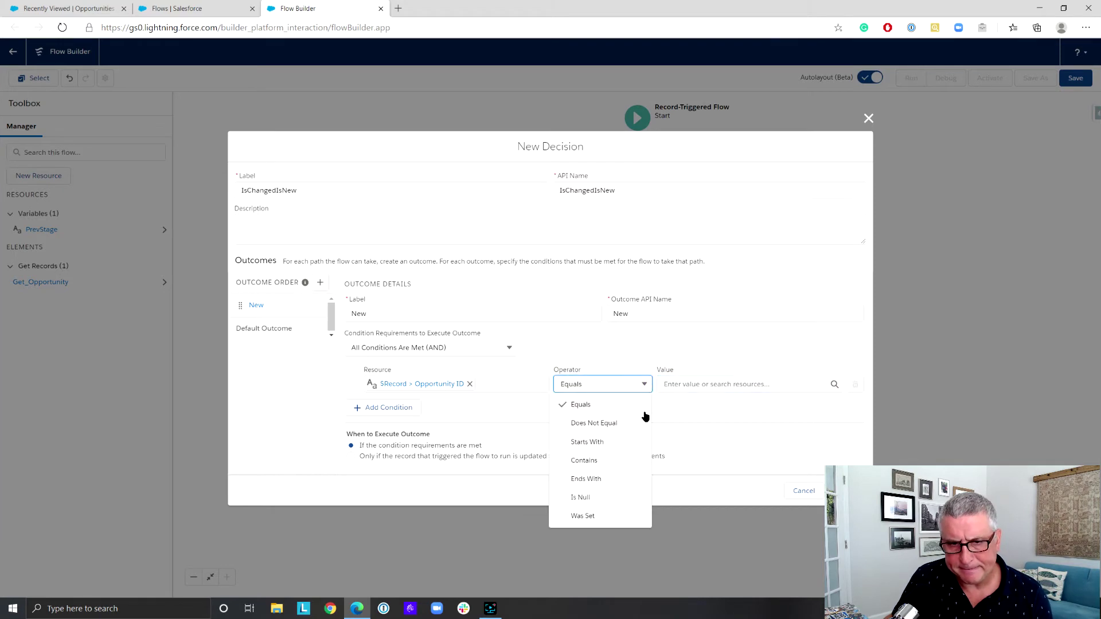
click(634, 497)
click(710, 386)
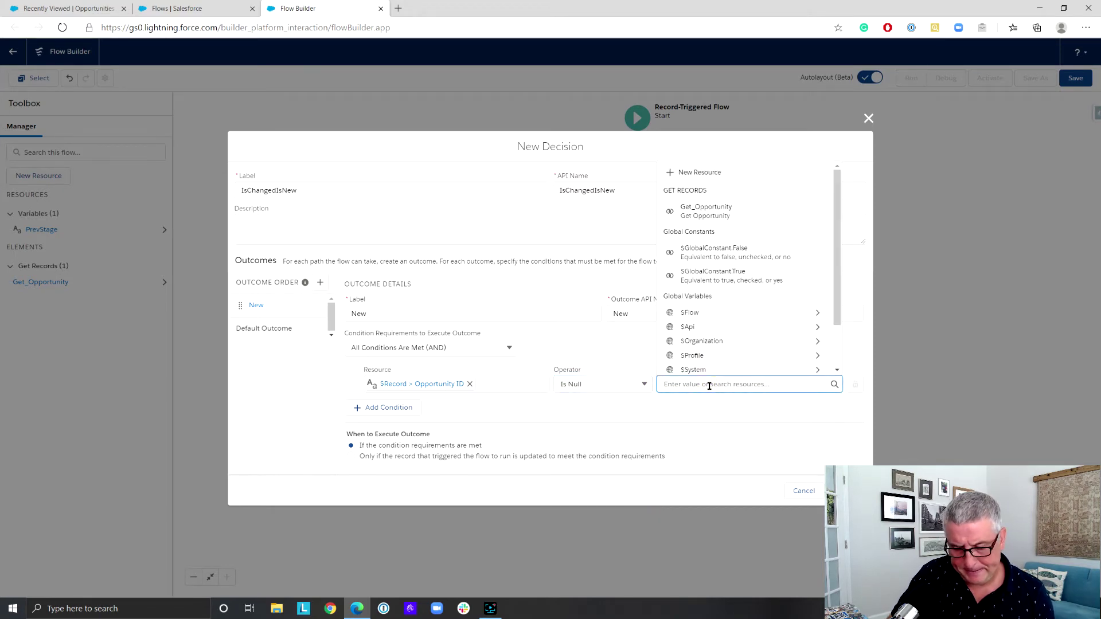
text(Null)
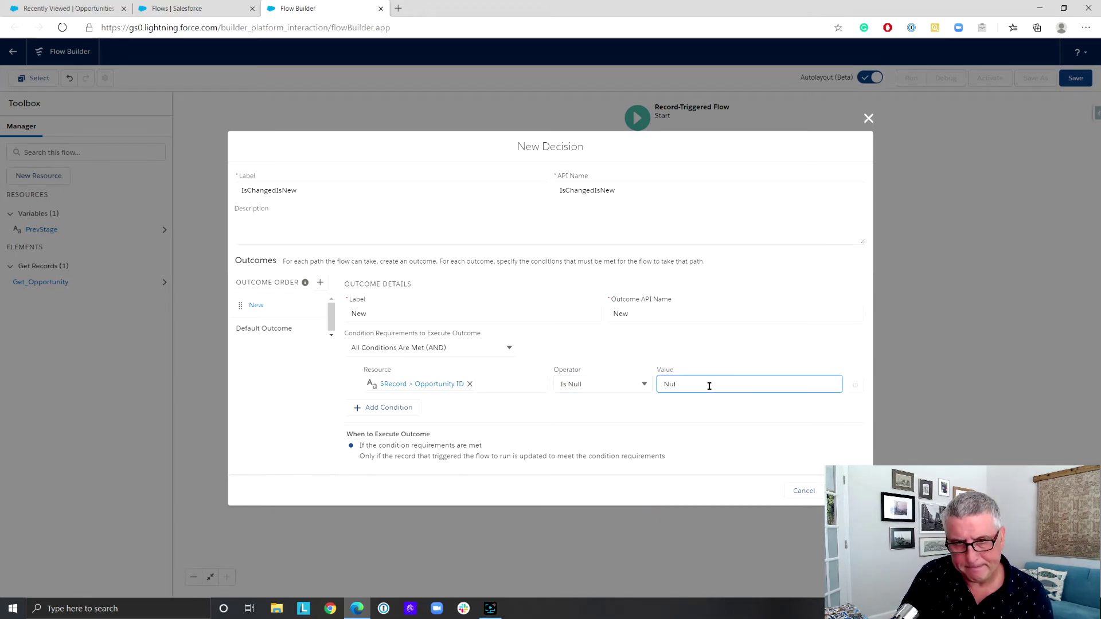
key(BackSpace)
key(BackSpace)
key(BackSpace)
text(True)
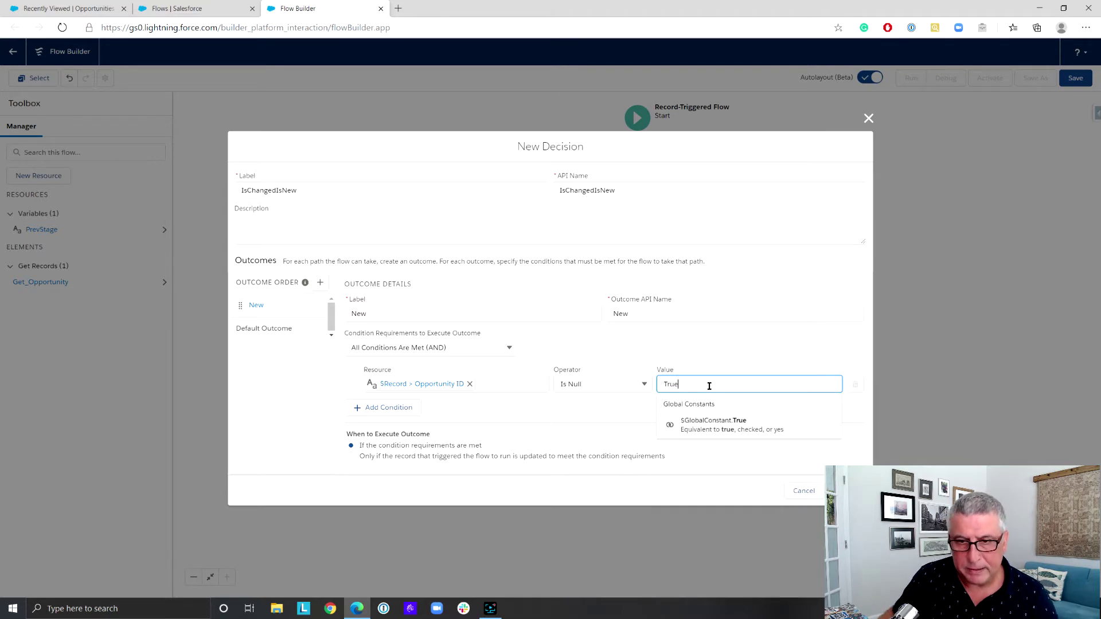
click(743, 440)
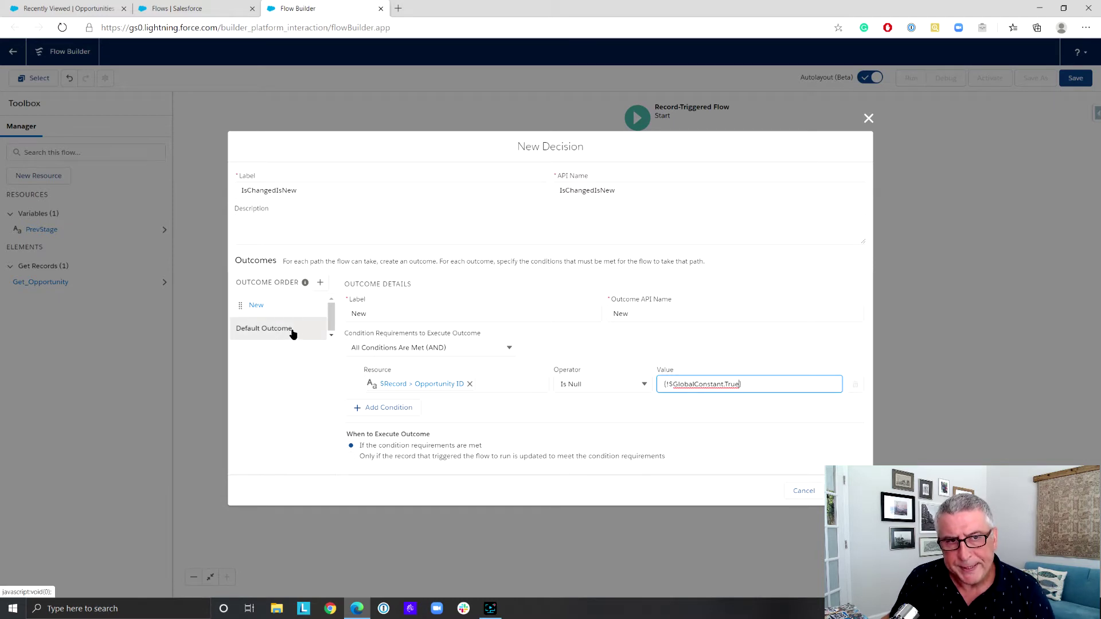
Add a new decision outcome labelled FromNegotiation
click(320, 283)
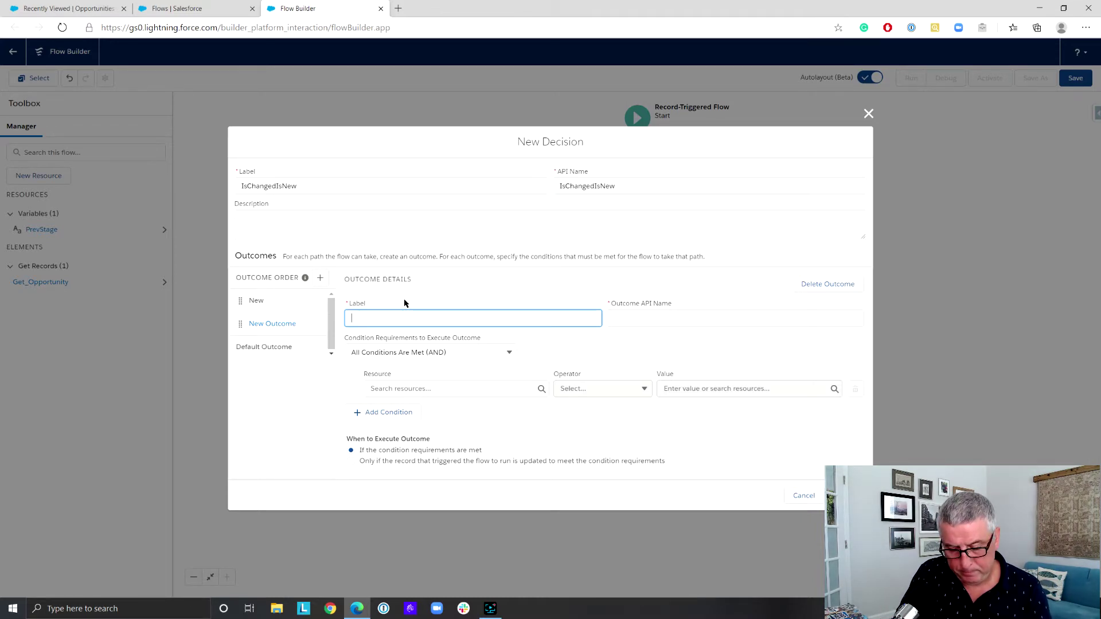
text(romNego)
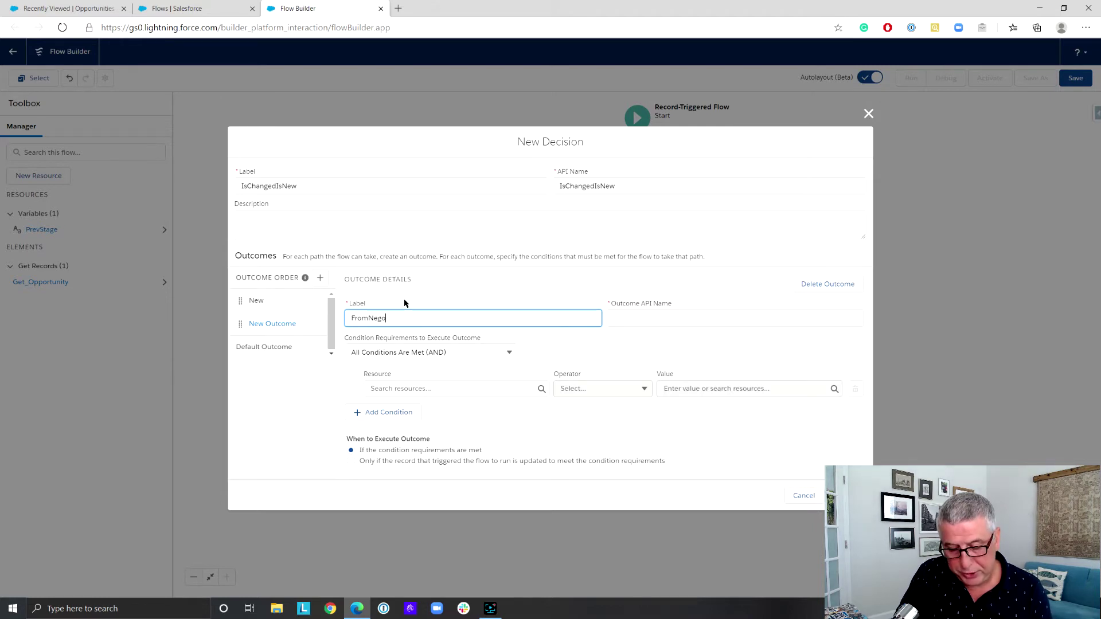
text(tita)
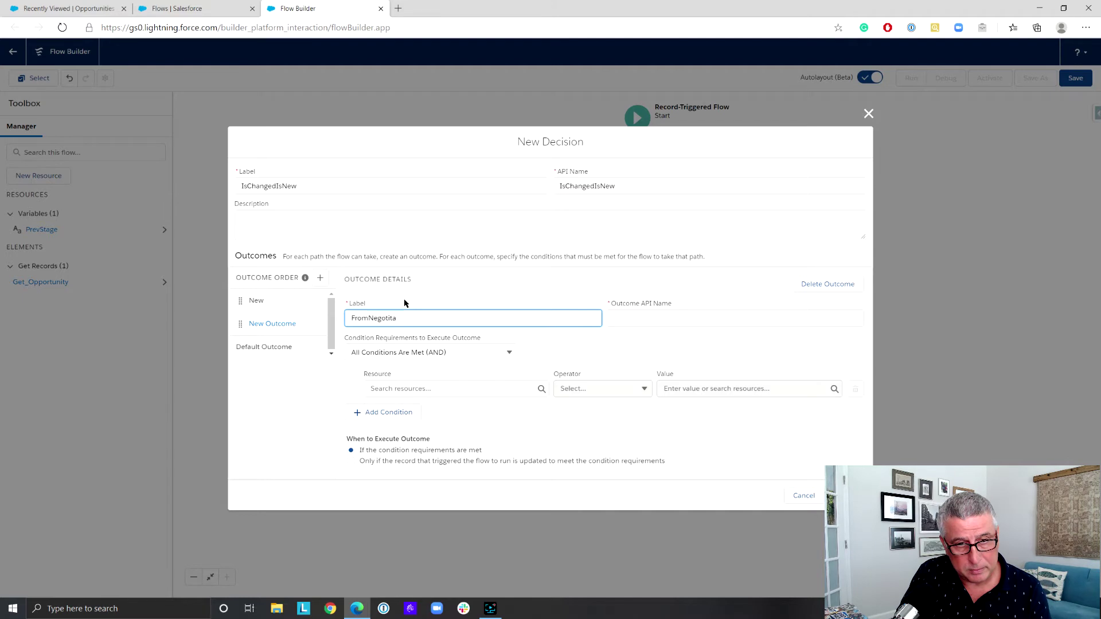
key(BackSpace)
key(BackSpace)
text(ation)
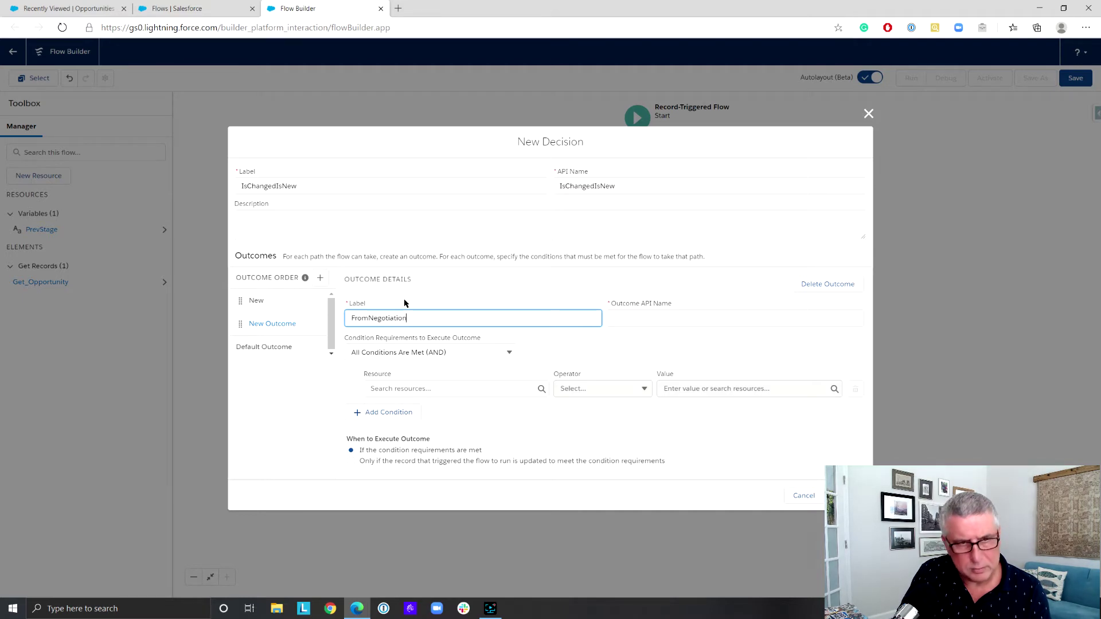
click(630, 315)
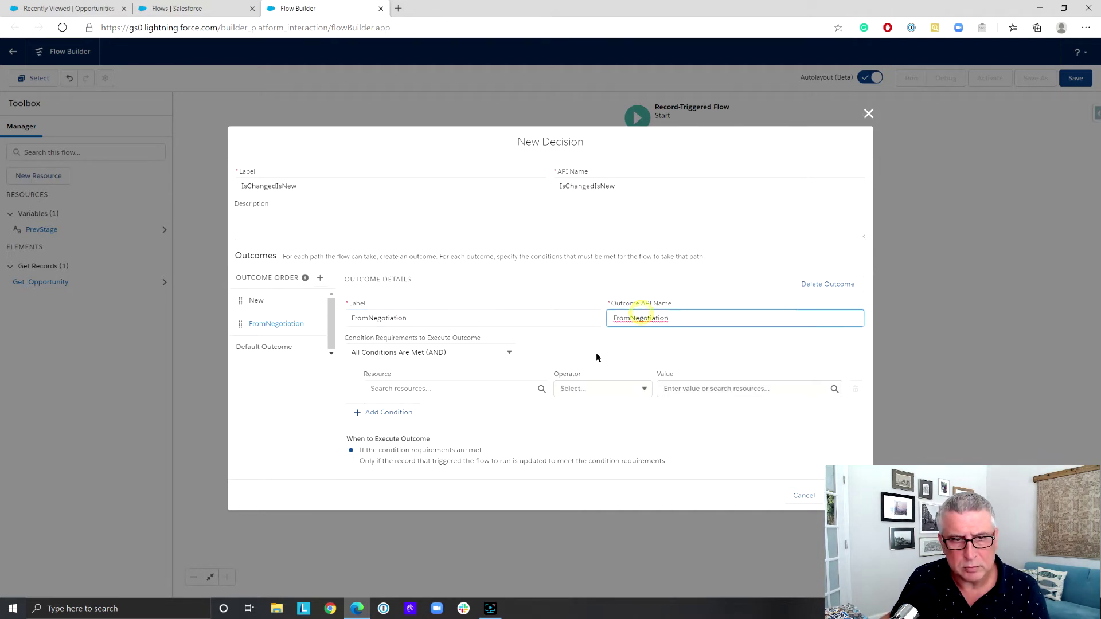
Set the outcome's condition to PrevStage Equals Negotiation/Review
click(508, 388)
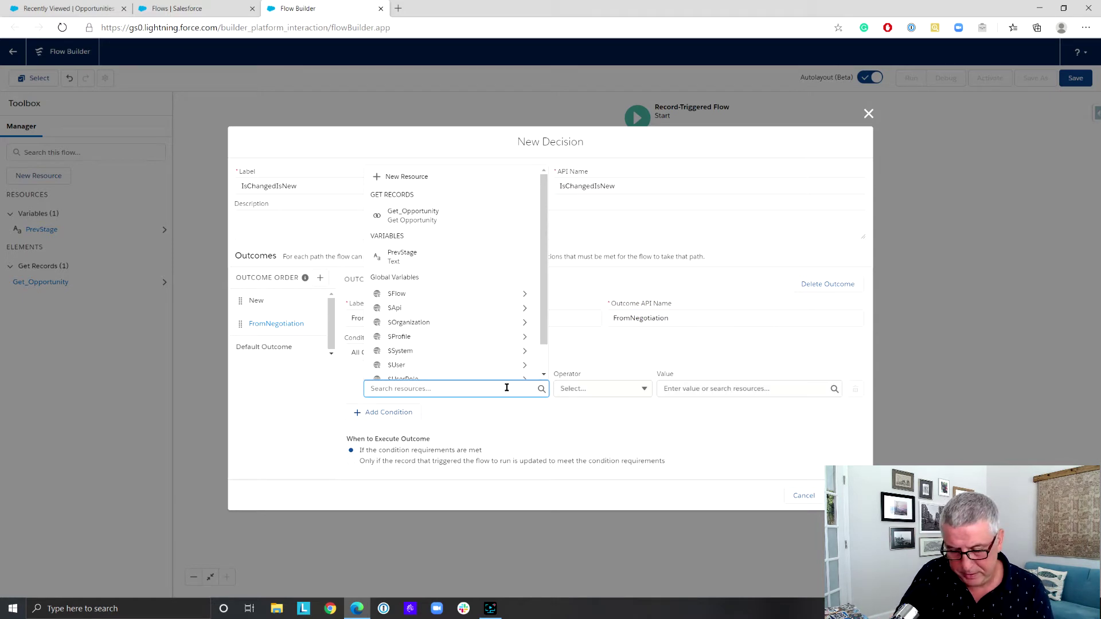
text(Pre)
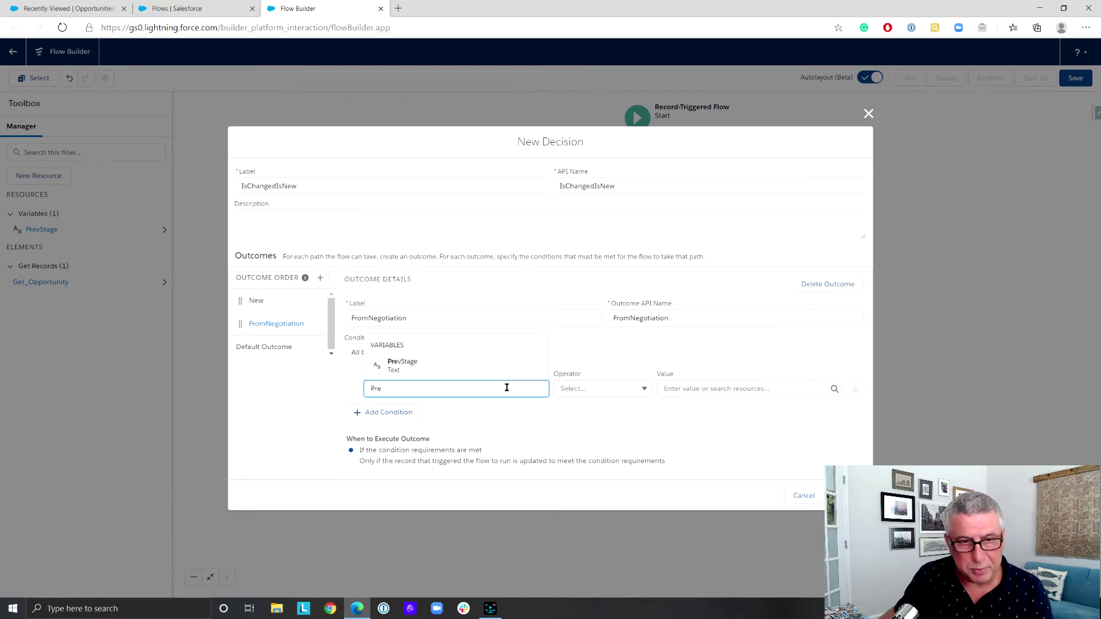
click(497, 355)
click(702, 390)
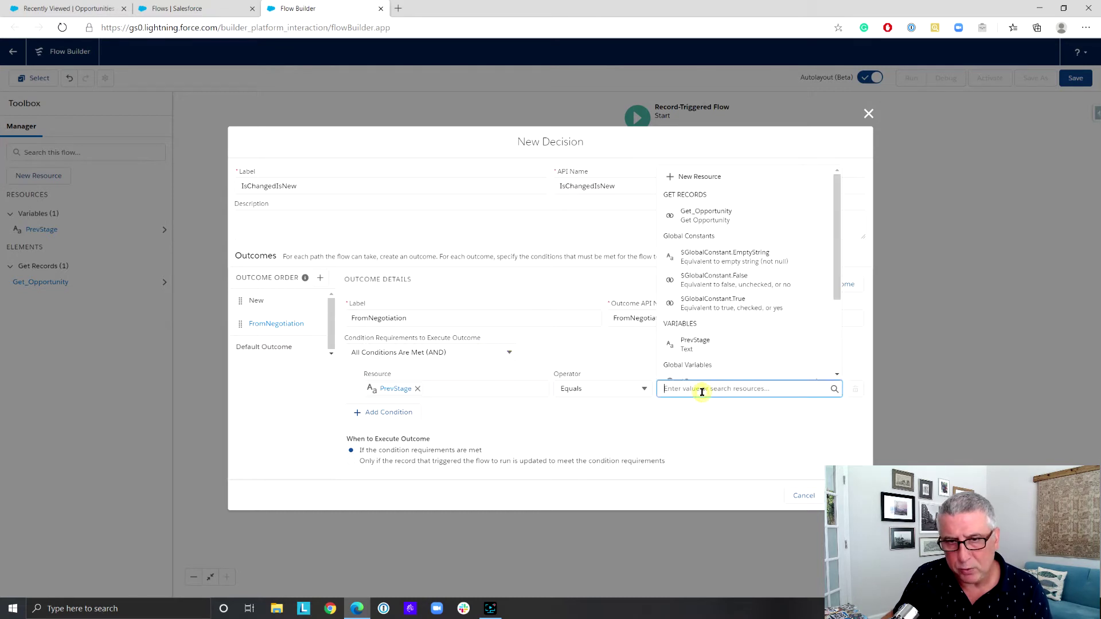
text(Negot)
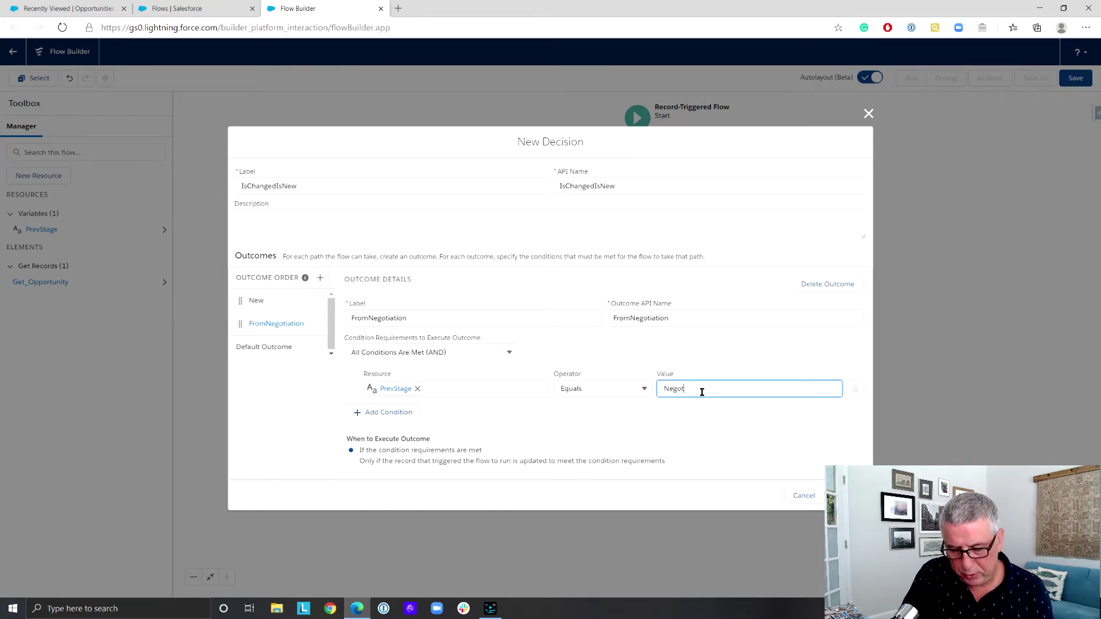
text(iation/Re)
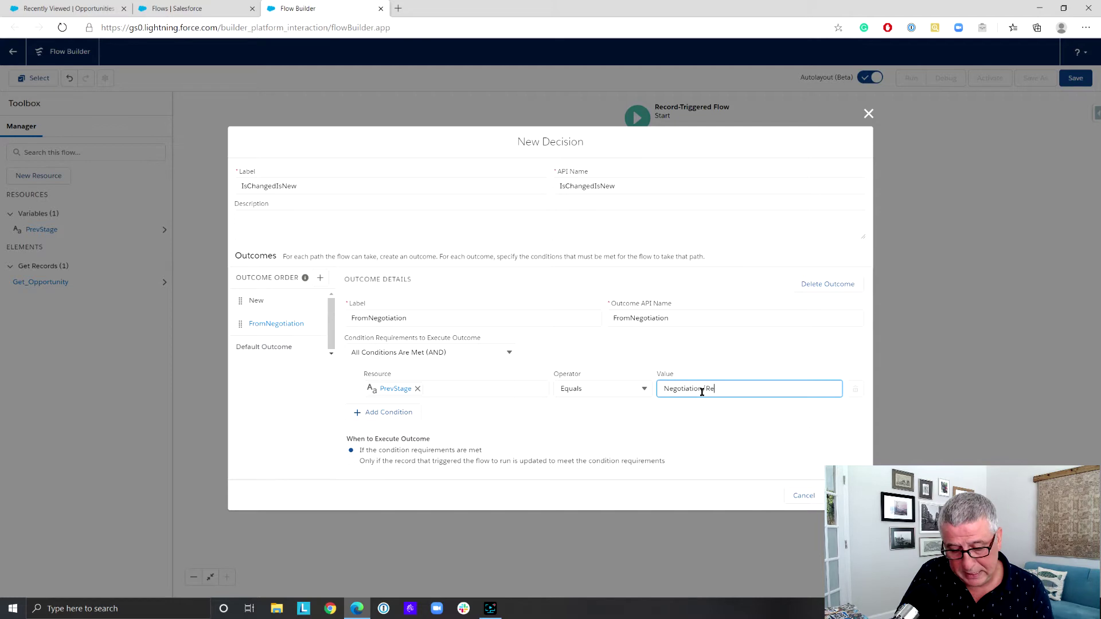
text(view)
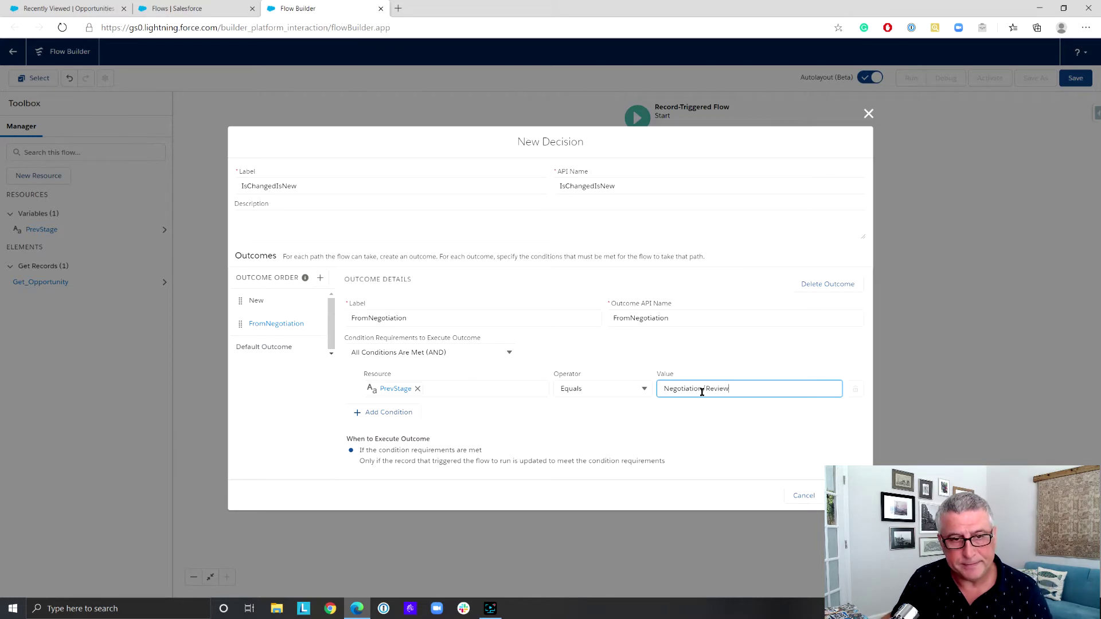
click(706, 437)
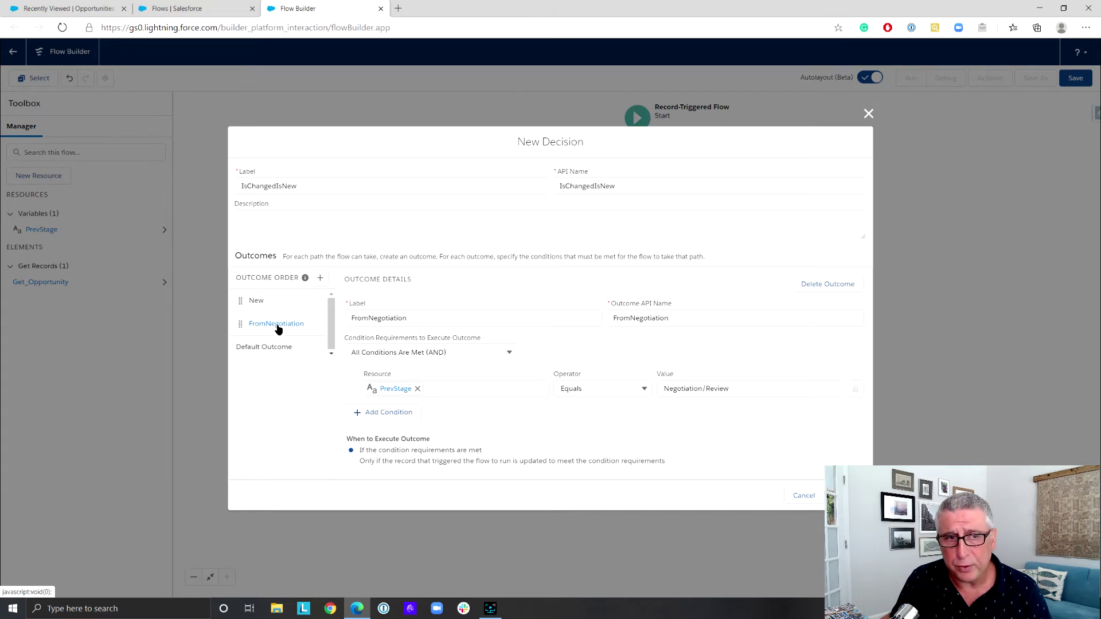
Add a third decision outcome labelled FromAnotherStage
click(320, 277)
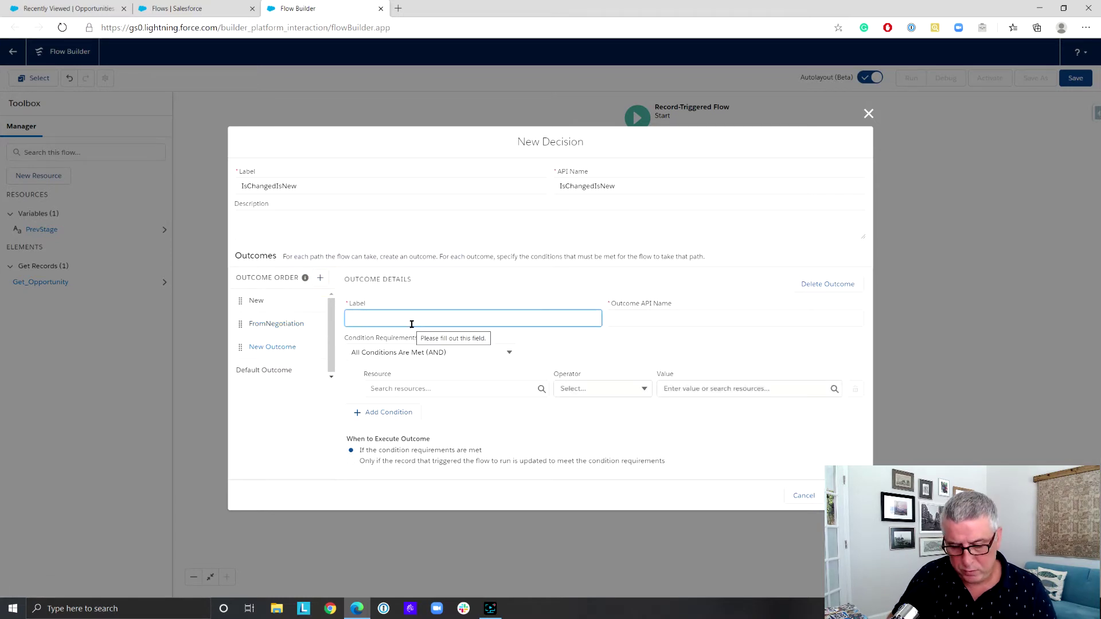
text(FromAnd)
text(therStage)
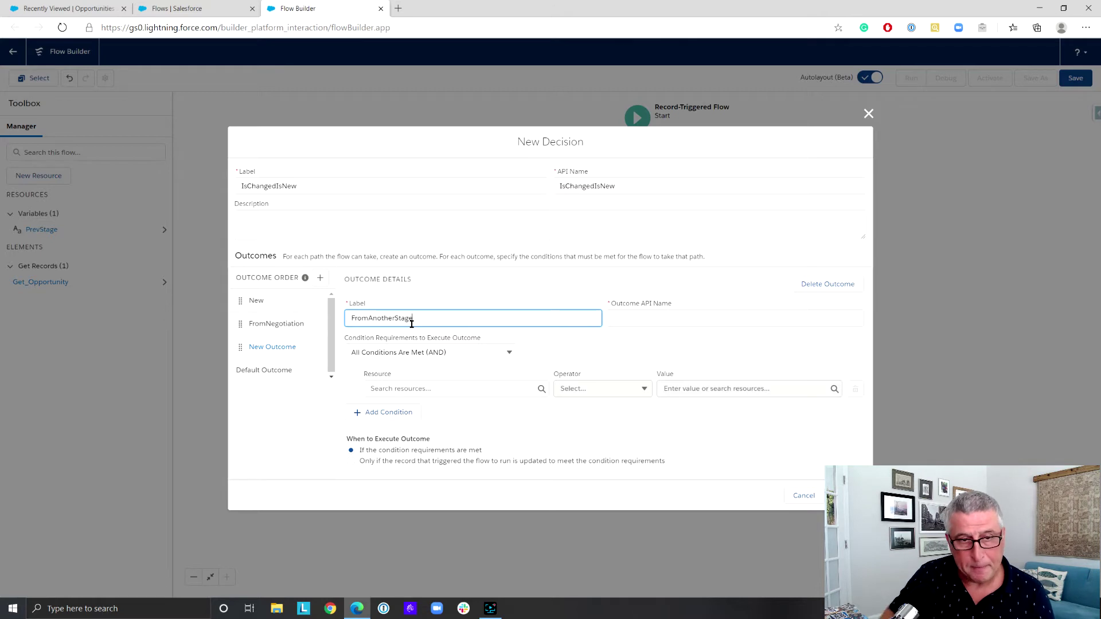
click(745, 319)
Set its condition to PrevStage Does Not Equal Negotiation/Review
click(442, 386)
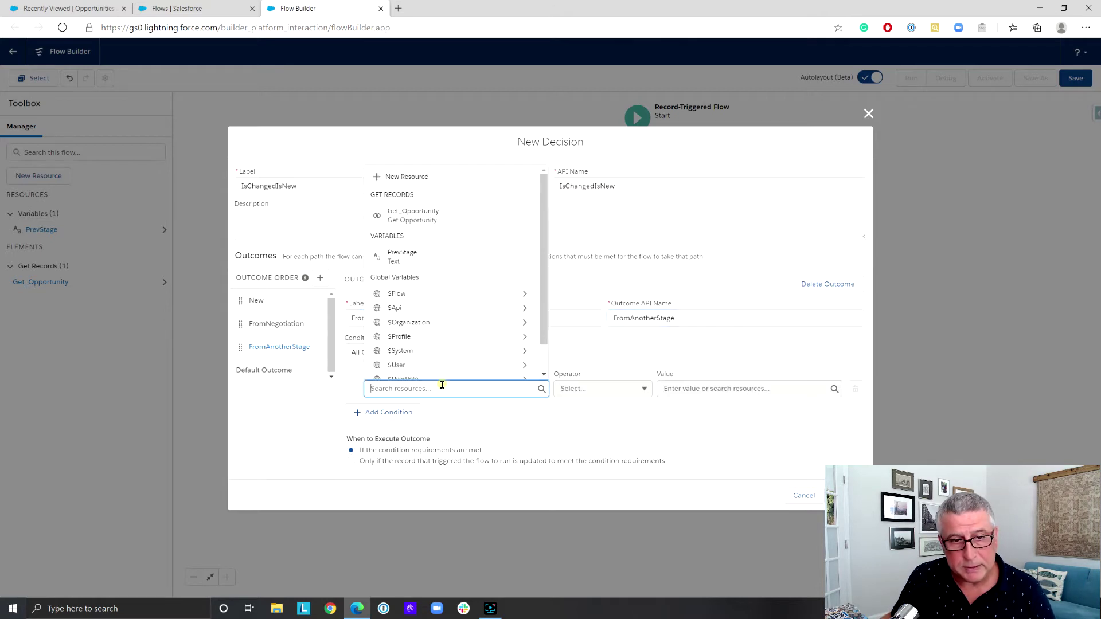
text(Prev)
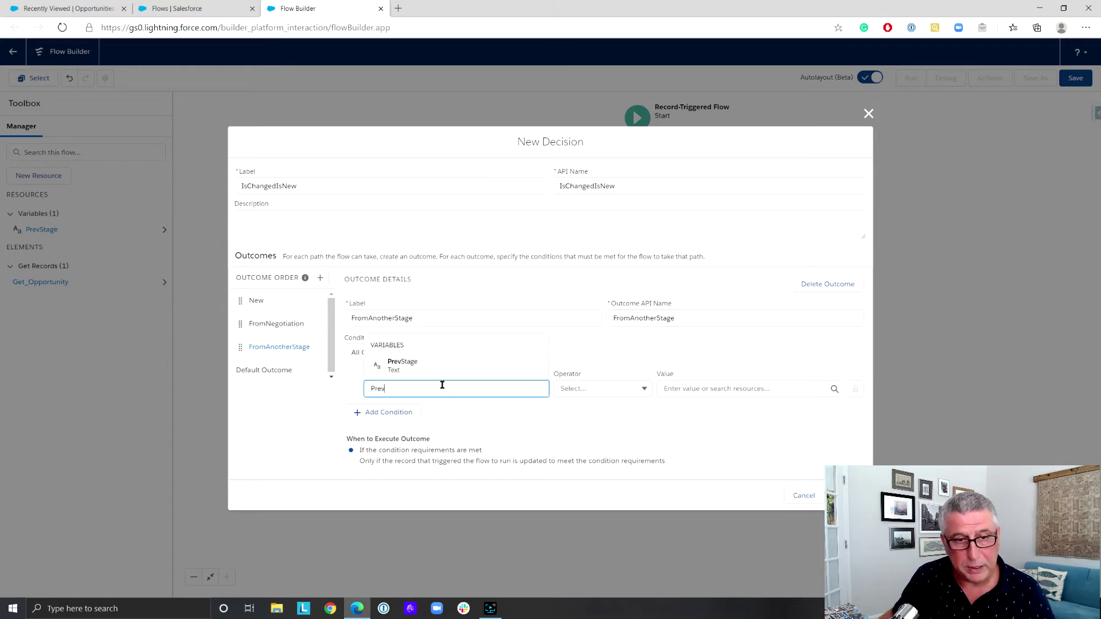
click(451, 372)
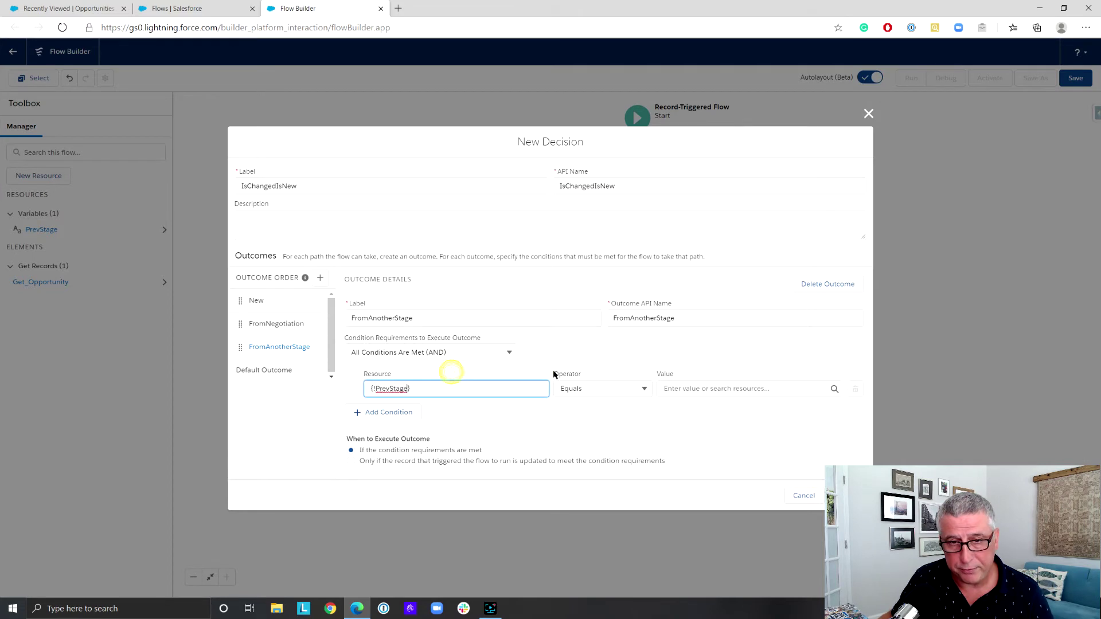
click(645, 390)
click(642, 430)
click(684, 389)
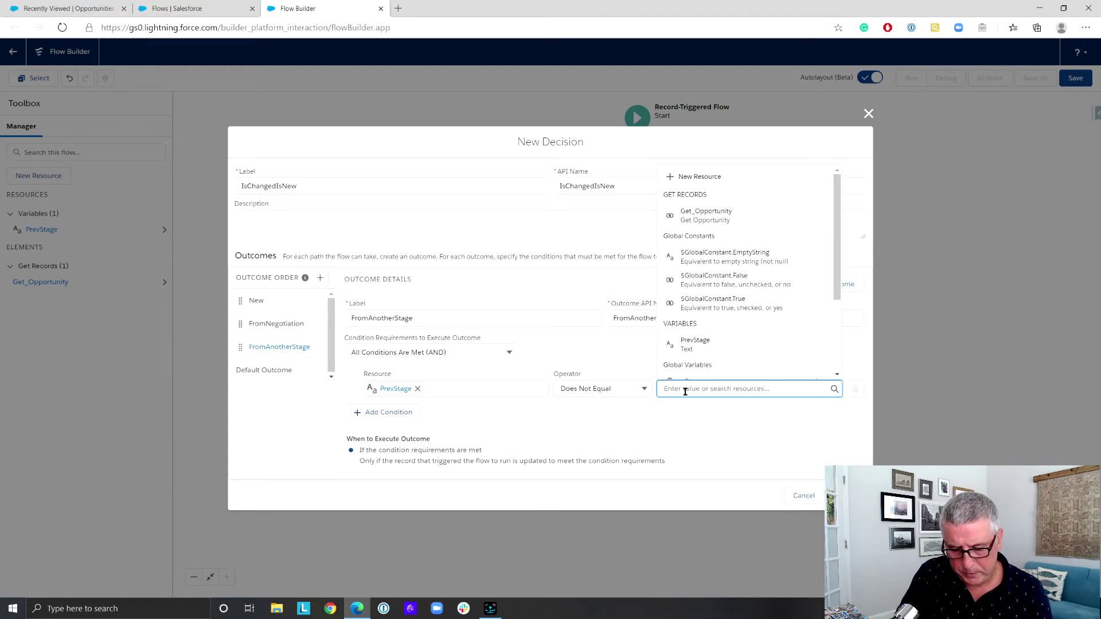
text(Negotiation/REview)
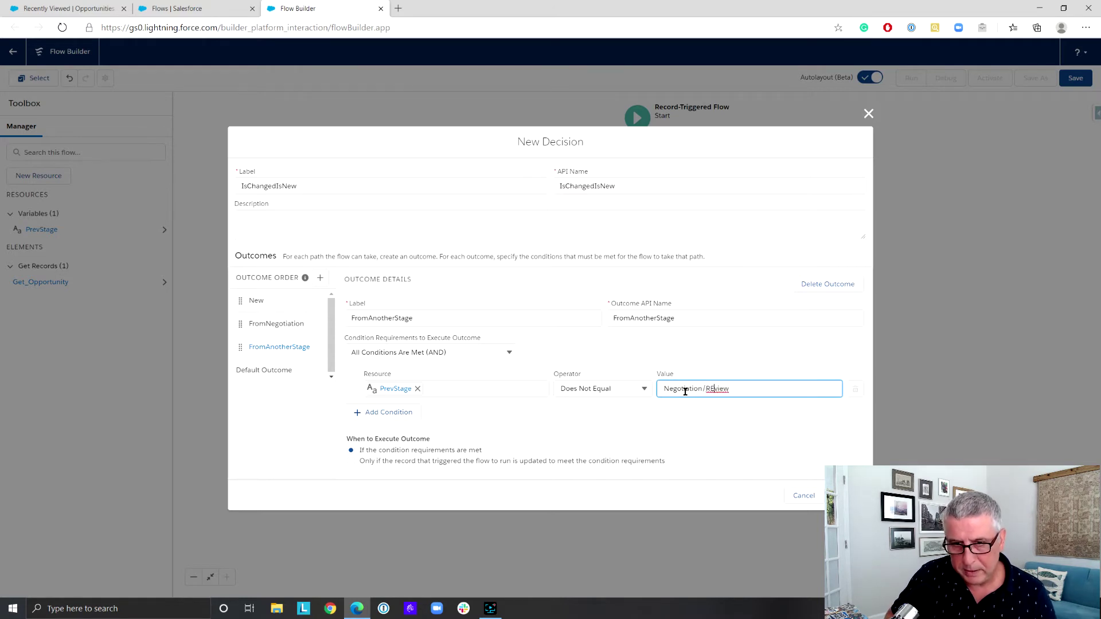
key(BackSpace)
key(BackSpace)
key(BackSpace)
key(BackSpace)
key(BackSpace)
text(eview)
click(701, 418)
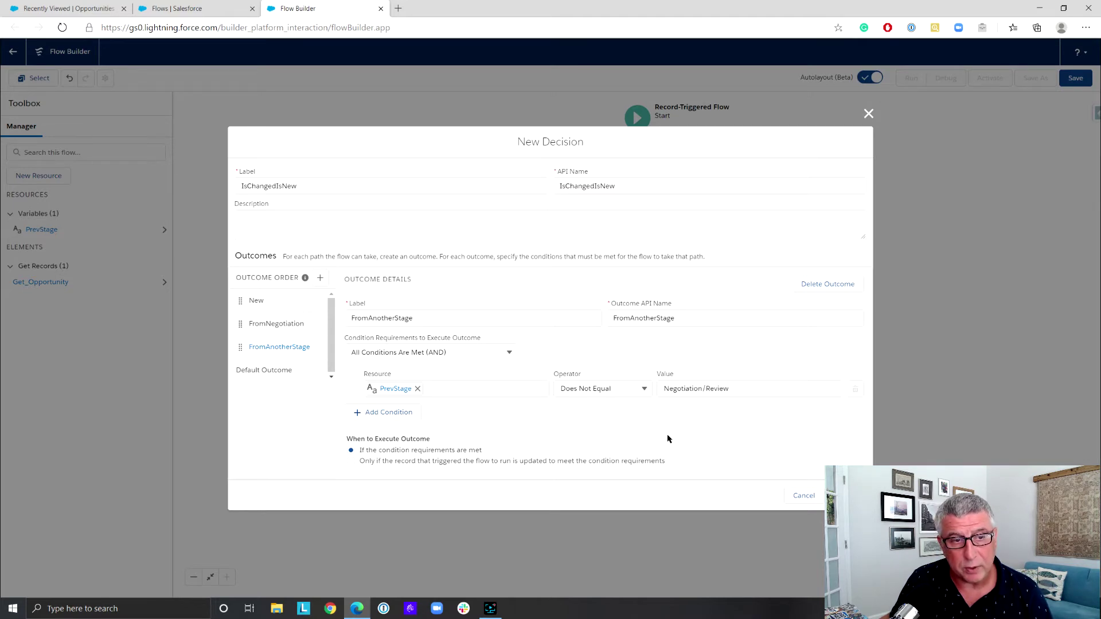
Rename the default outcome to NotChanged and finish the IsChangedIsNew decision
click(272, 374)
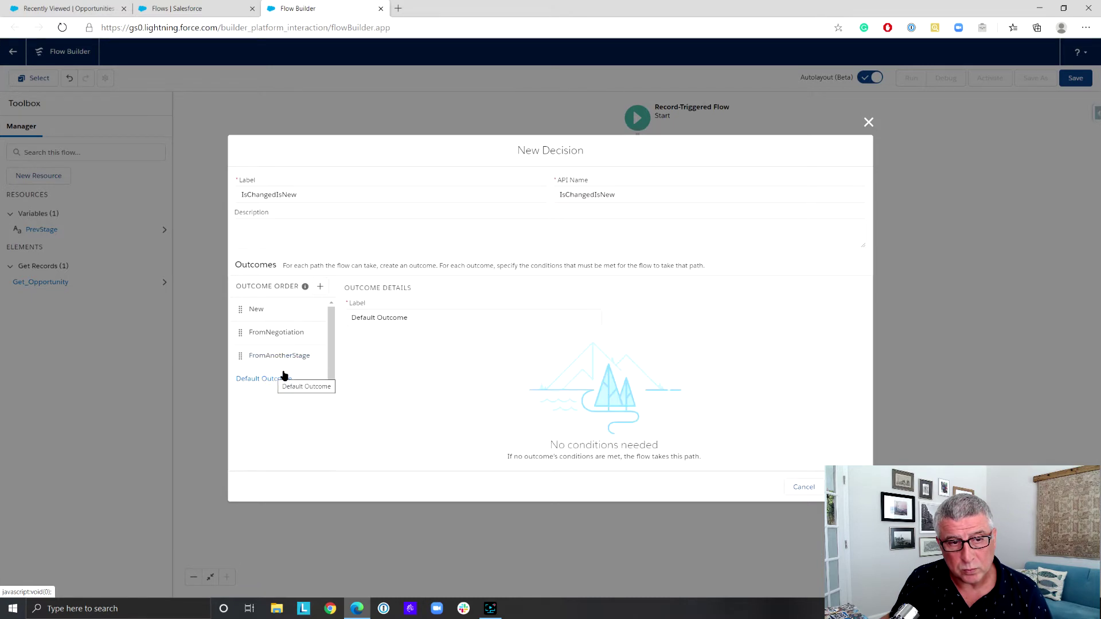
click(424, 317)
key(ctrl+a)
text(Not)
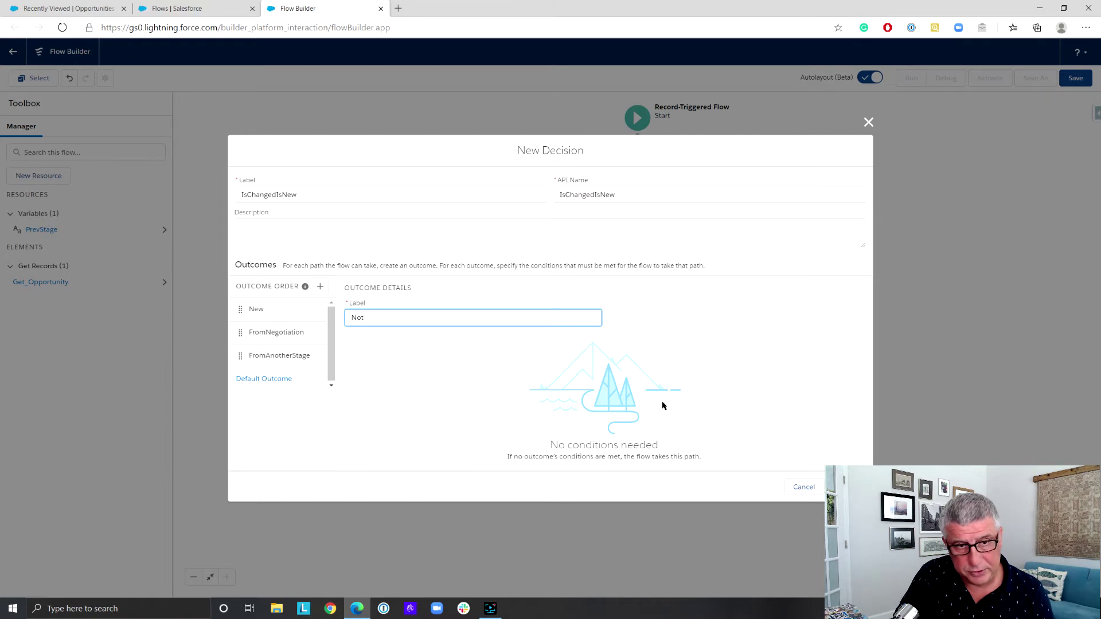
text(Changed)
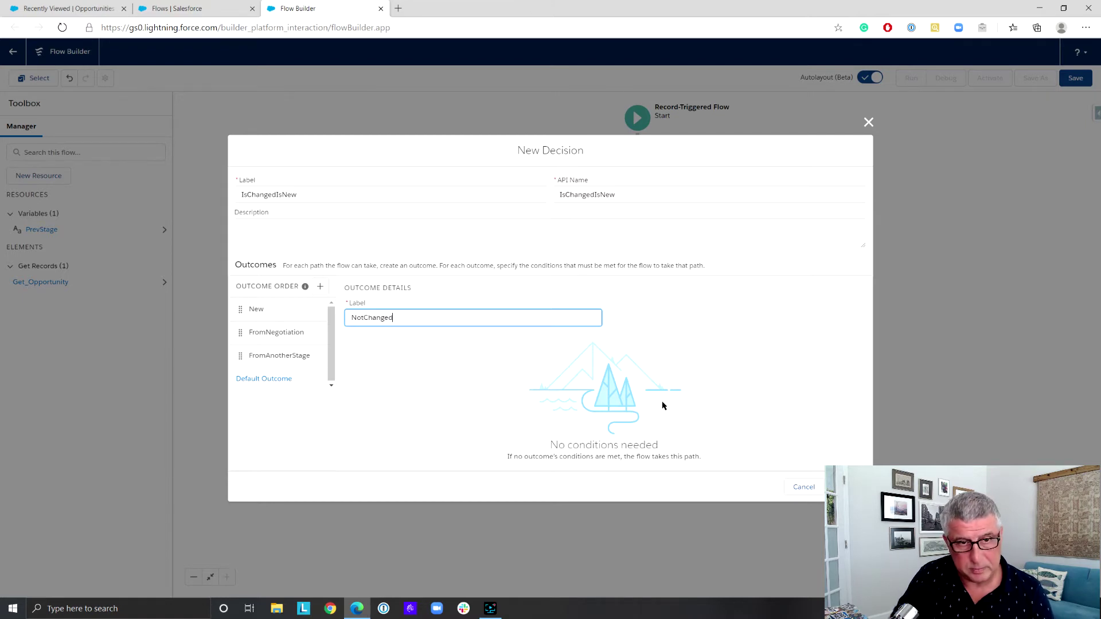
click(310, 377)
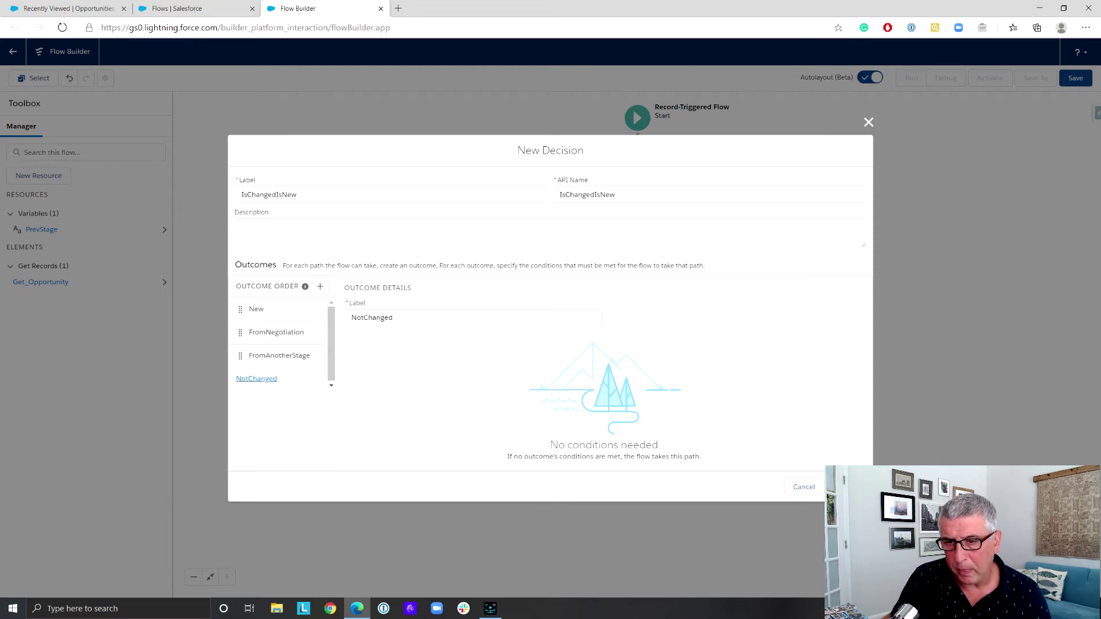
click(843, 487)
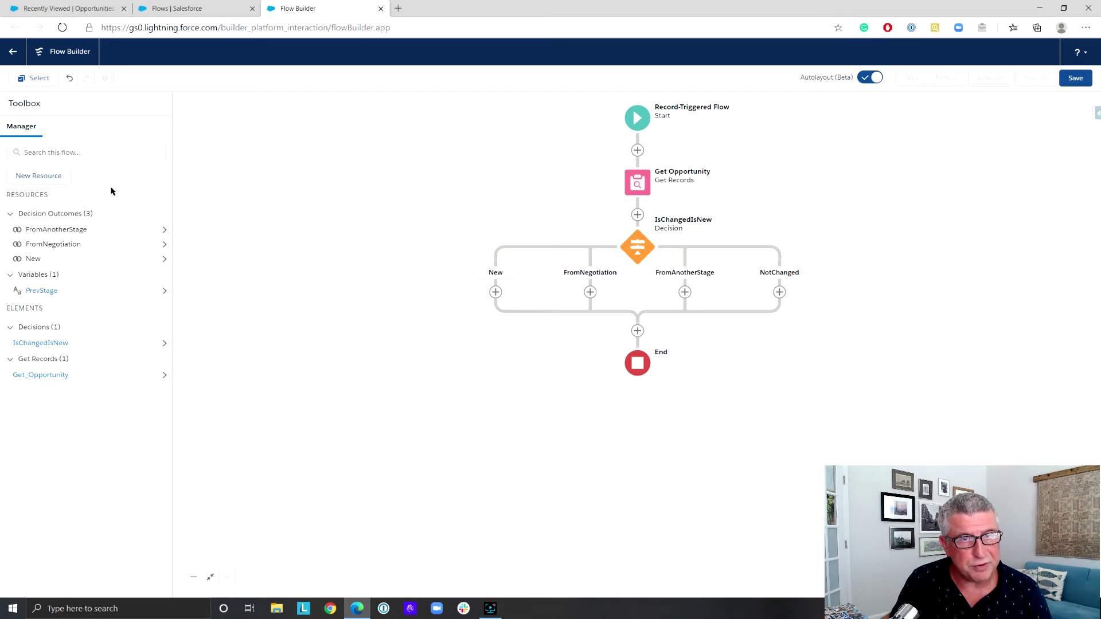
click(497, 293)
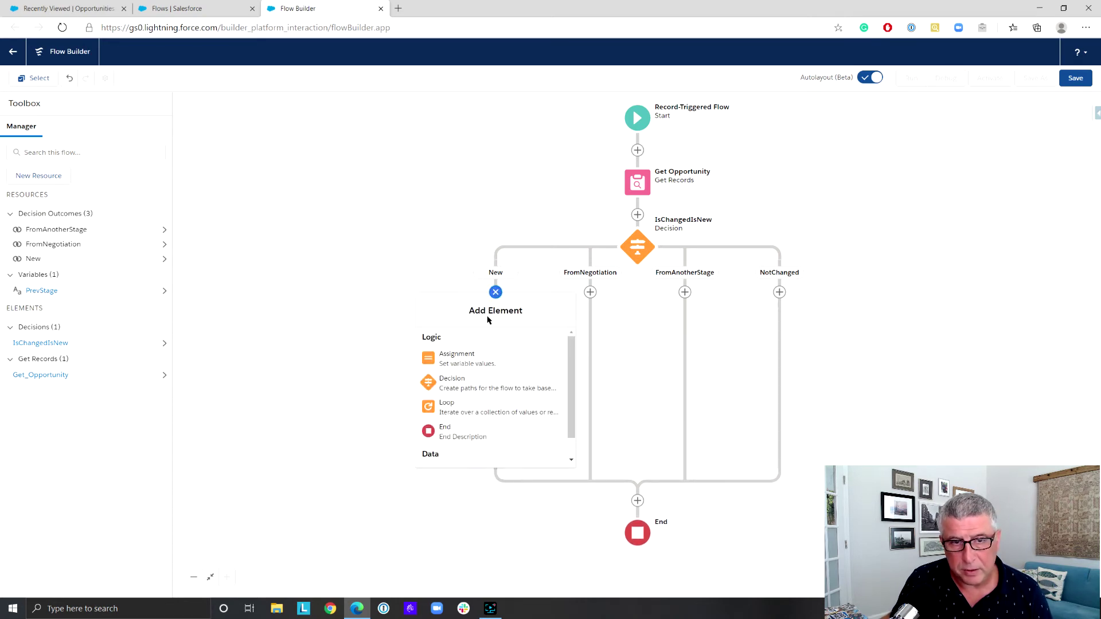
Add an Assignment labelled New Assignment with API name New_Assignment on the New branch
click(487, 364)
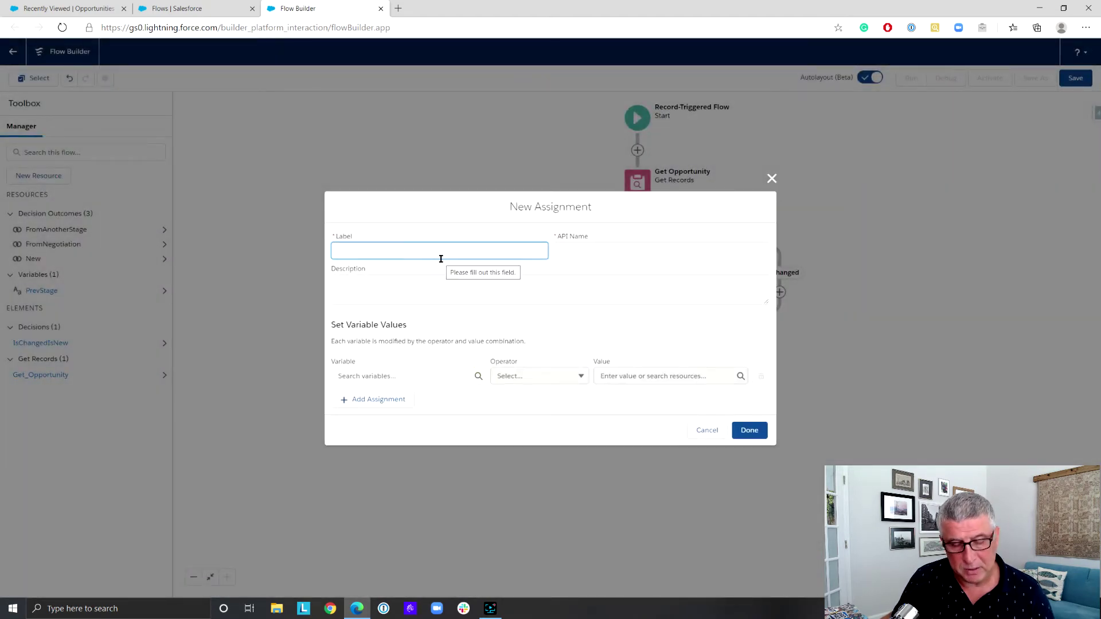
text(New)
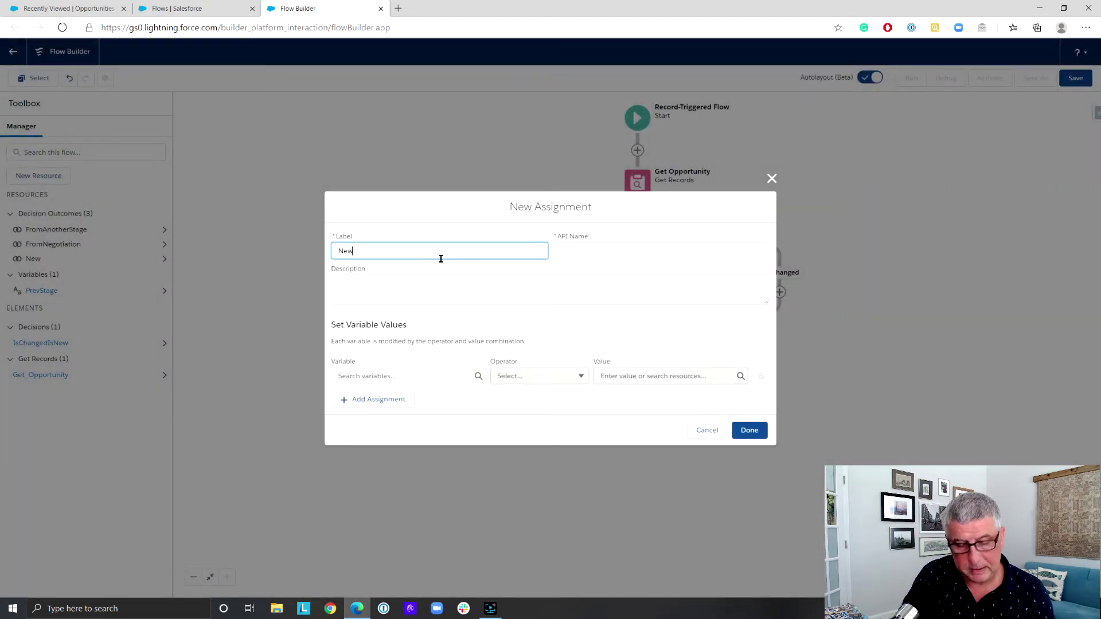
key(Tab)
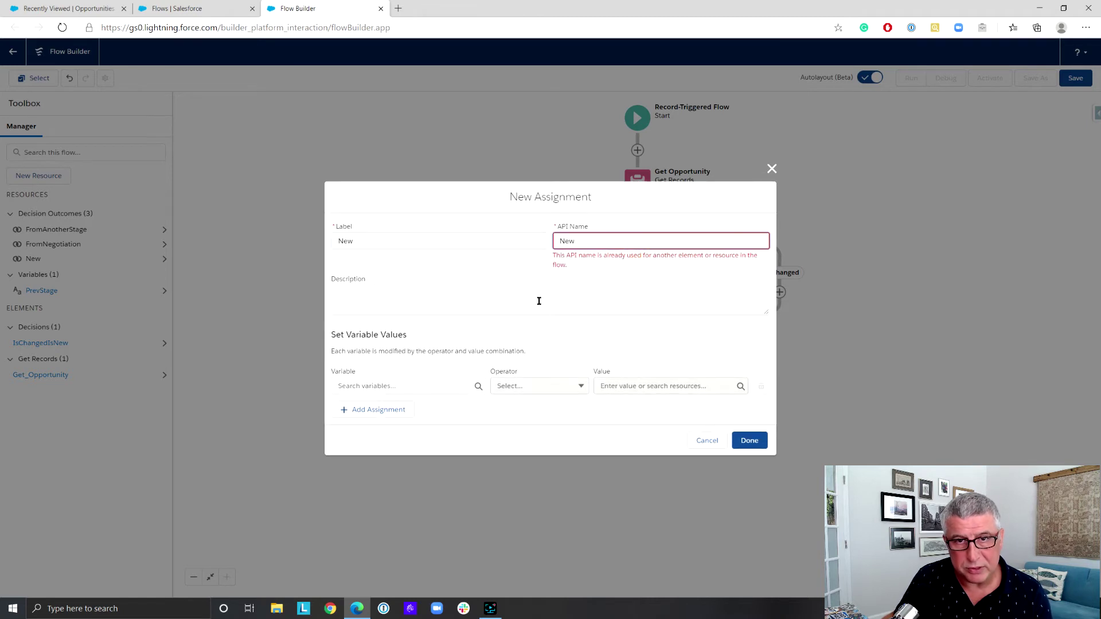
click(378, 240)
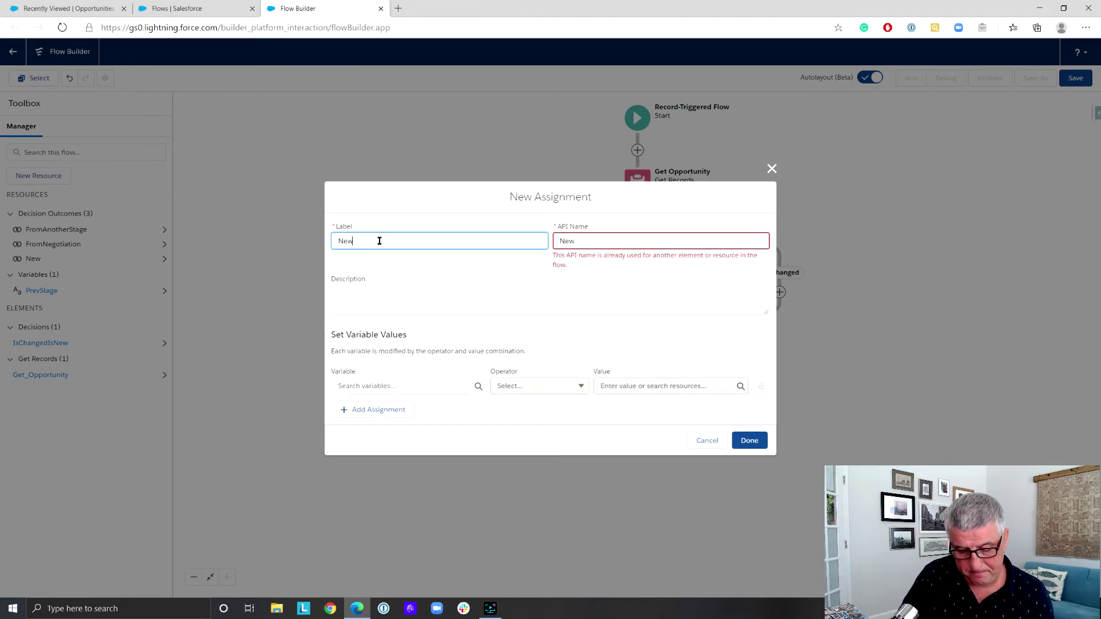
text(Assignmen)
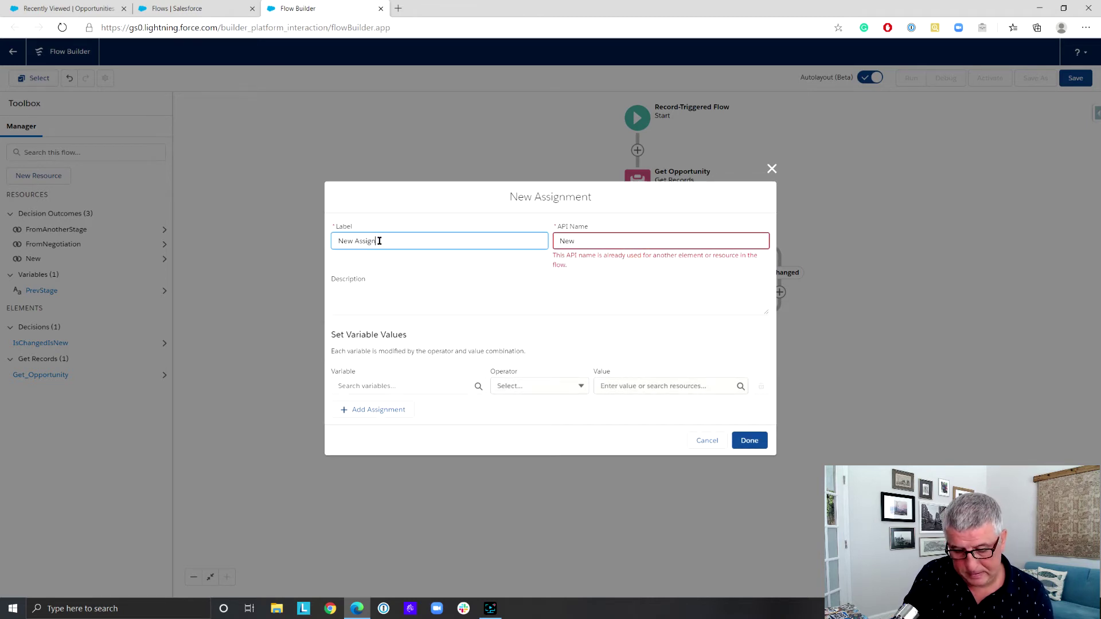
click(376, 241)
click(591, 237)
key(BackSpace)
key(BackSpace)
key(BackSpace)
click(437, 241)
click(599, 243)
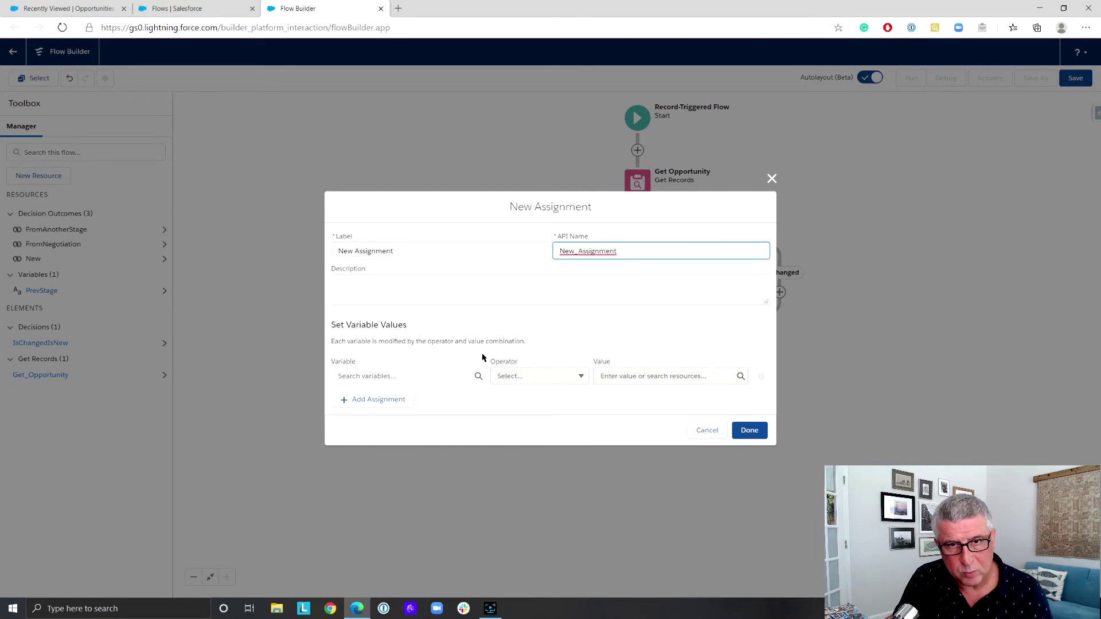
Make the assignment target the triggering record's Description field
click(443, 374)
text(De)
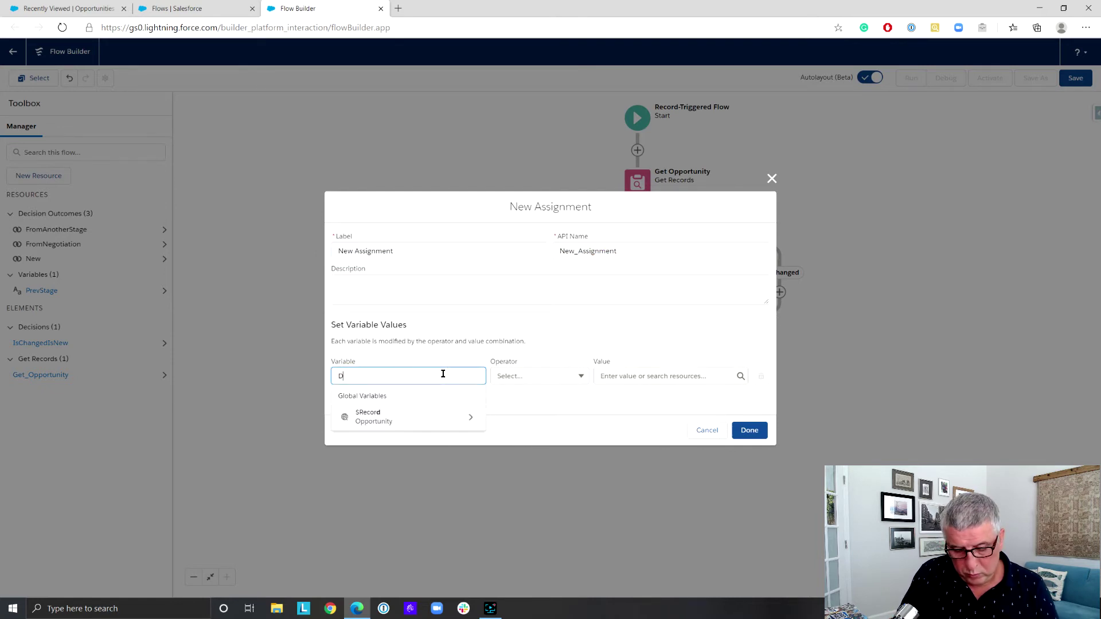
key(BackSpace)
key(BackSpace)
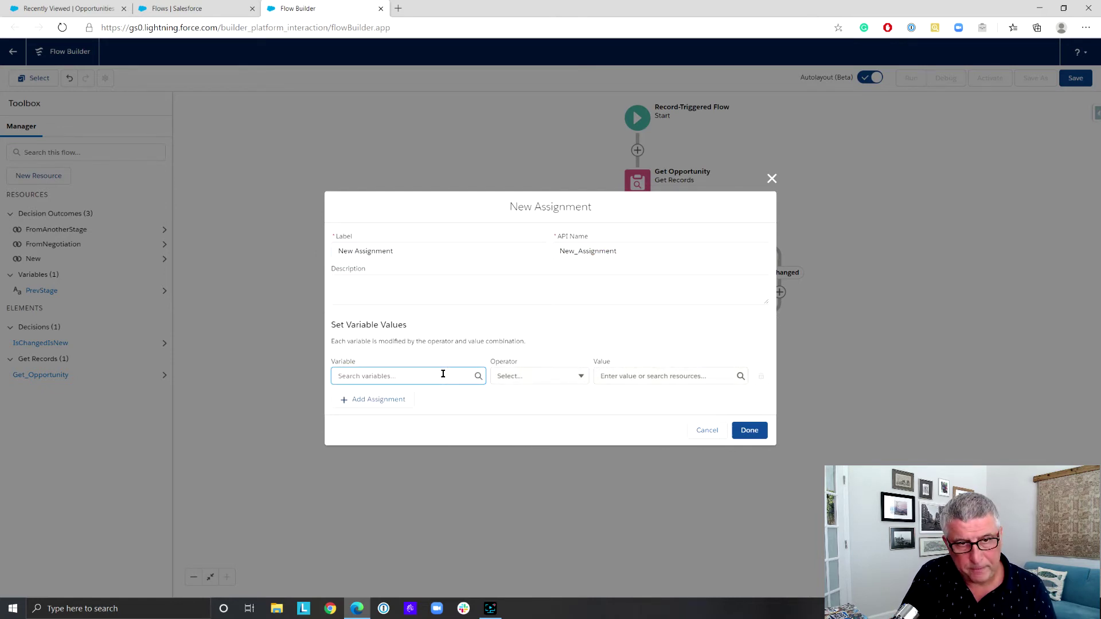
text(reco)
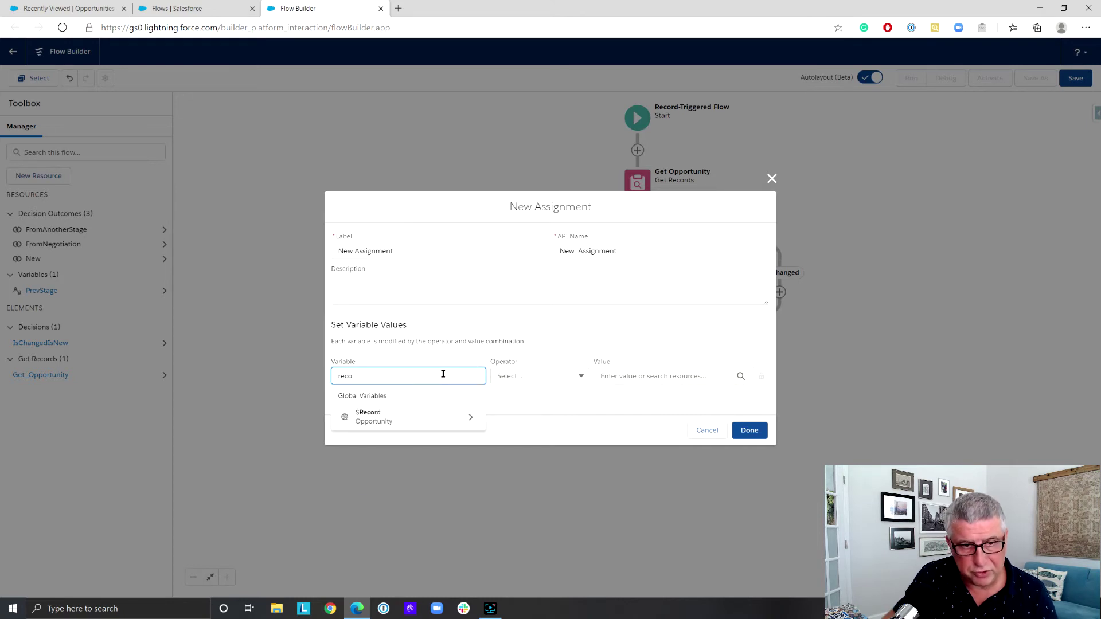
click(467, 418)
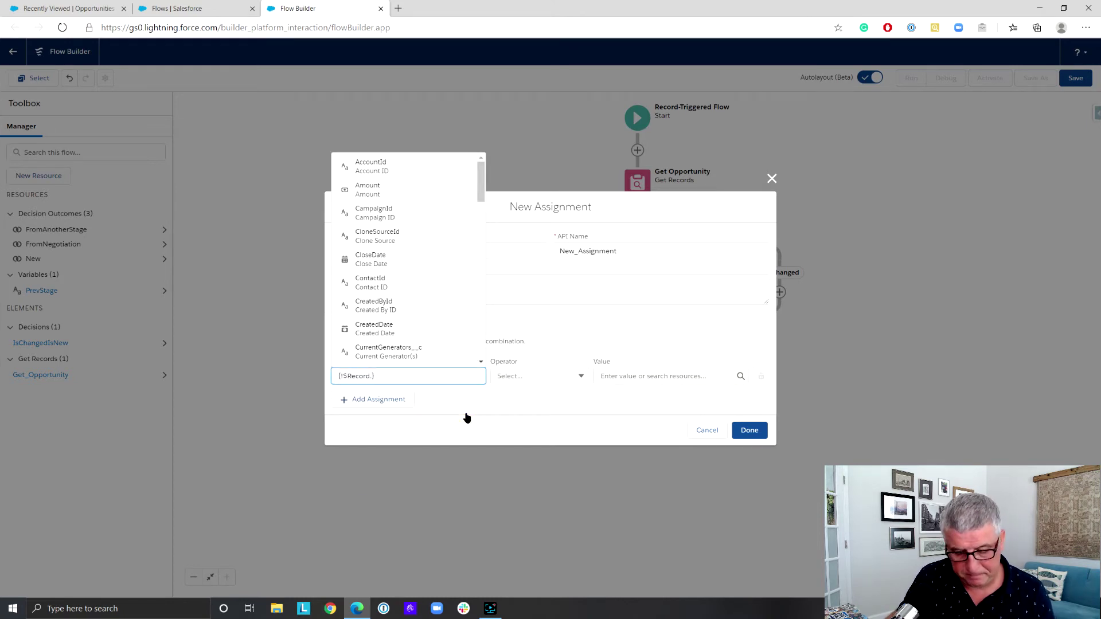
text(Description)
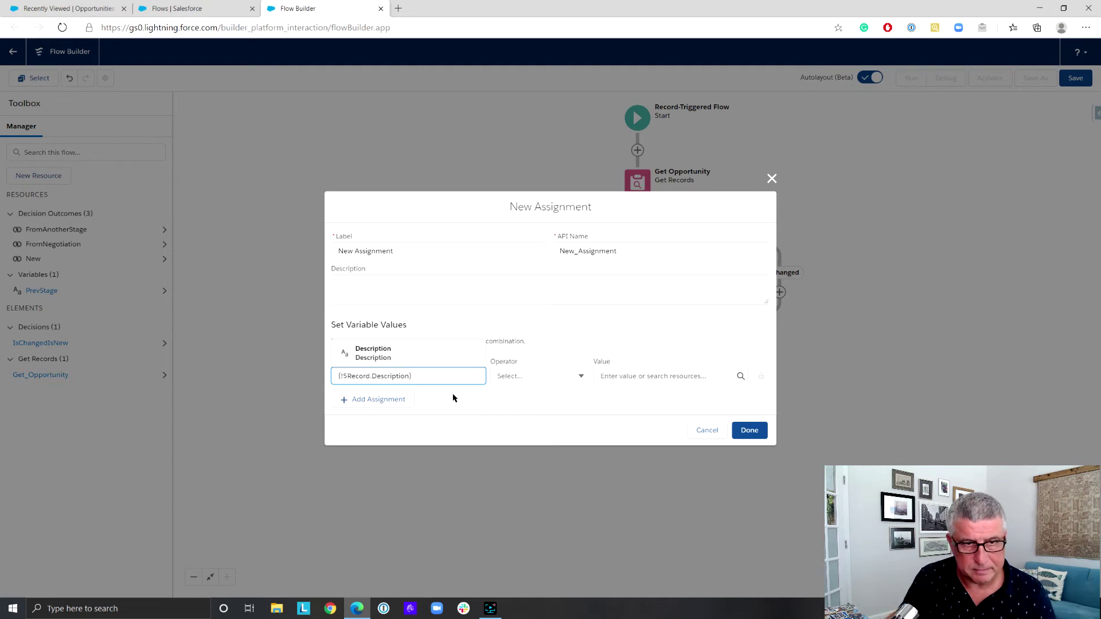
click(430, 352)
Use the Add operator with value '- New Opp should not be Closed Won' and finish
click(643, 375)
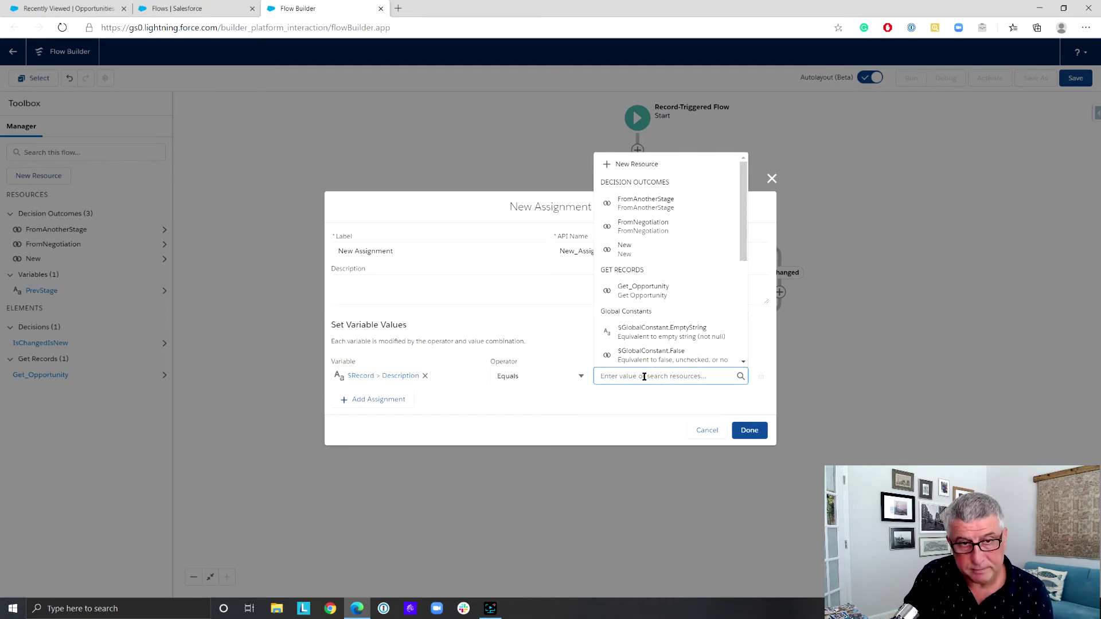
text(New)
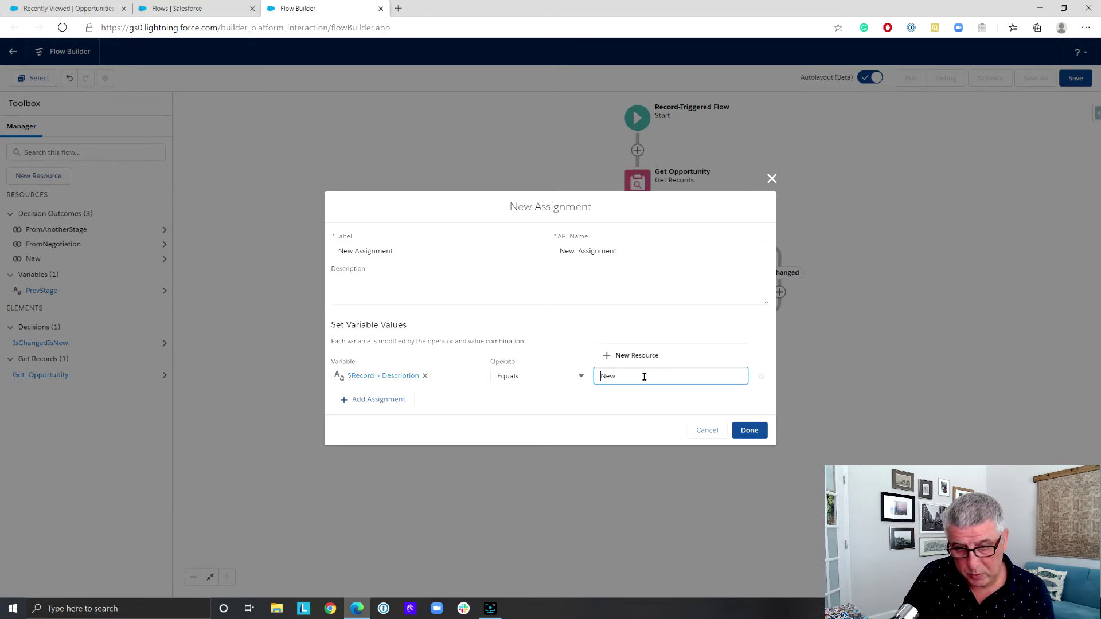
text( -)
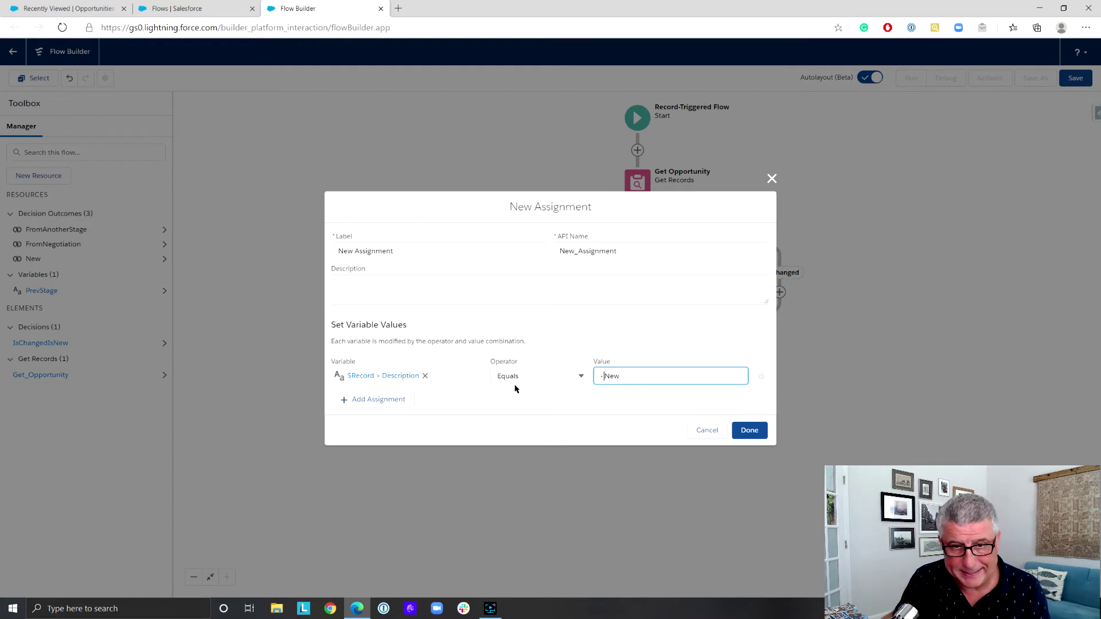
click(581, 376)
click(572, 423)
click(604, 377)
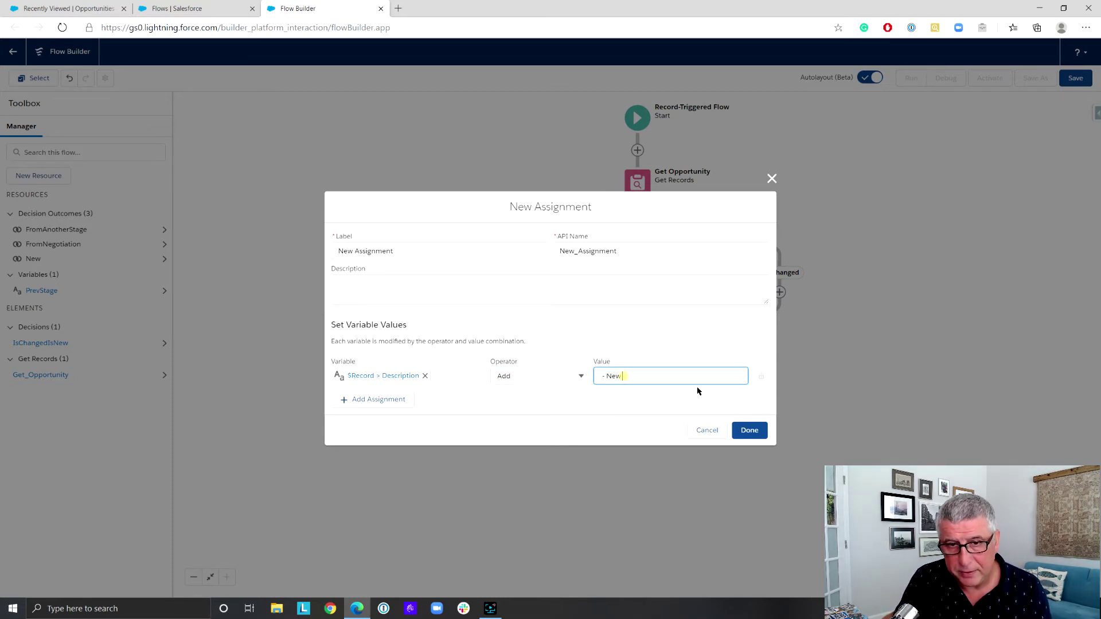
text(Opp)
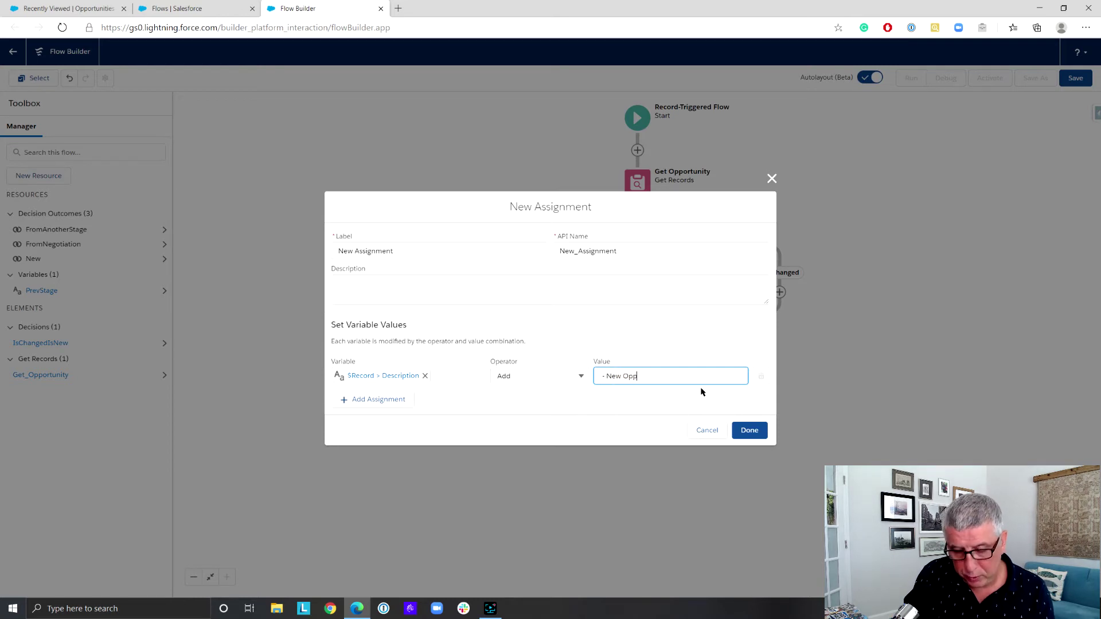
text( shoul)
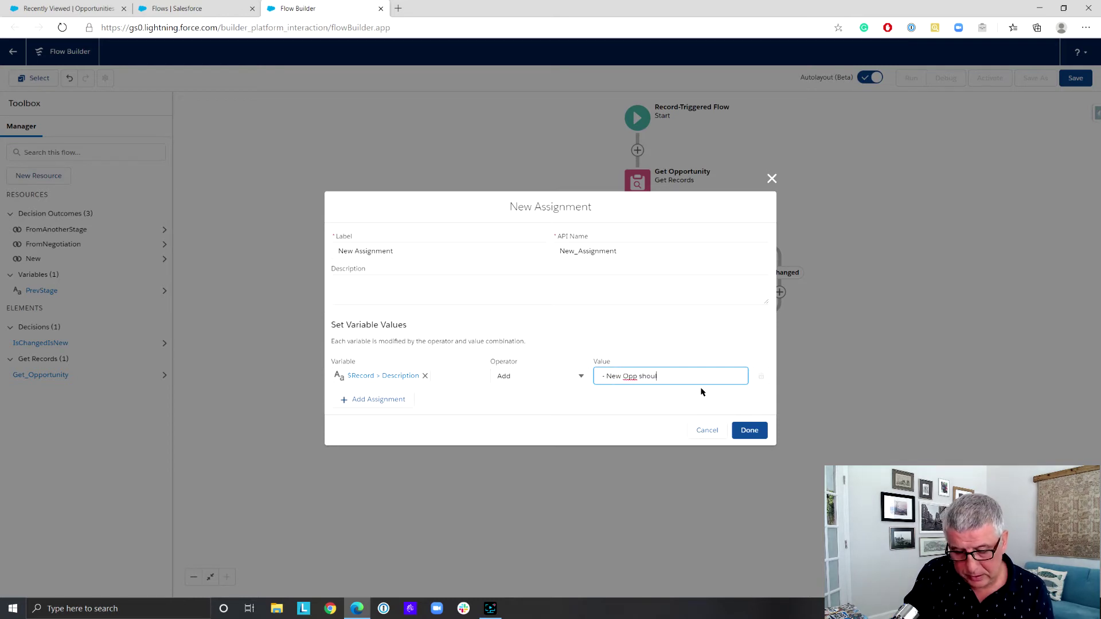
text(d not)
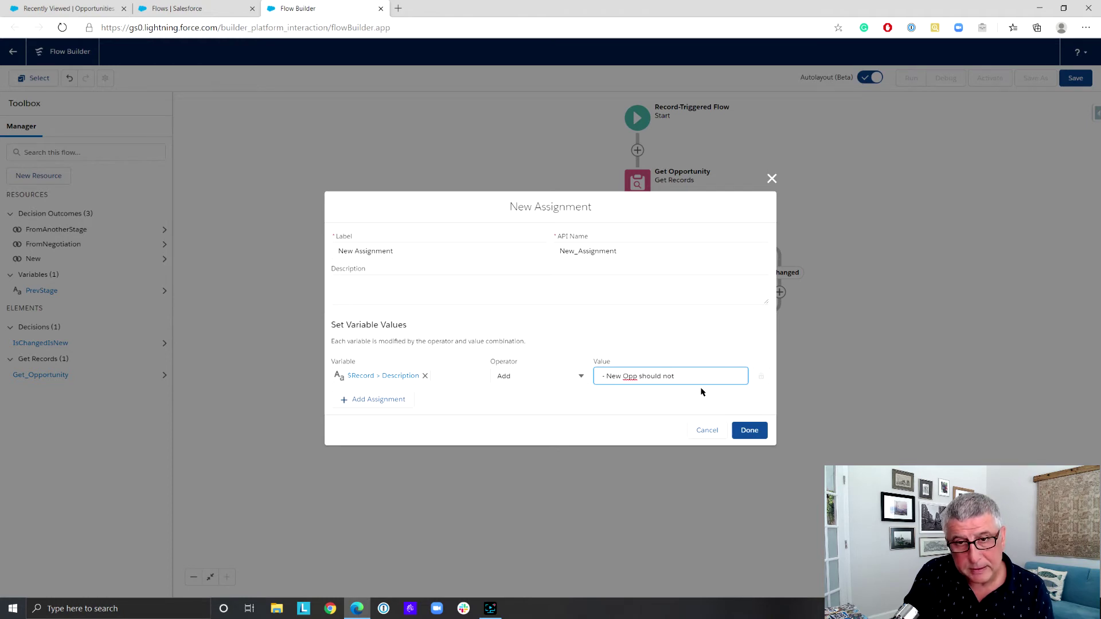
text( be C)
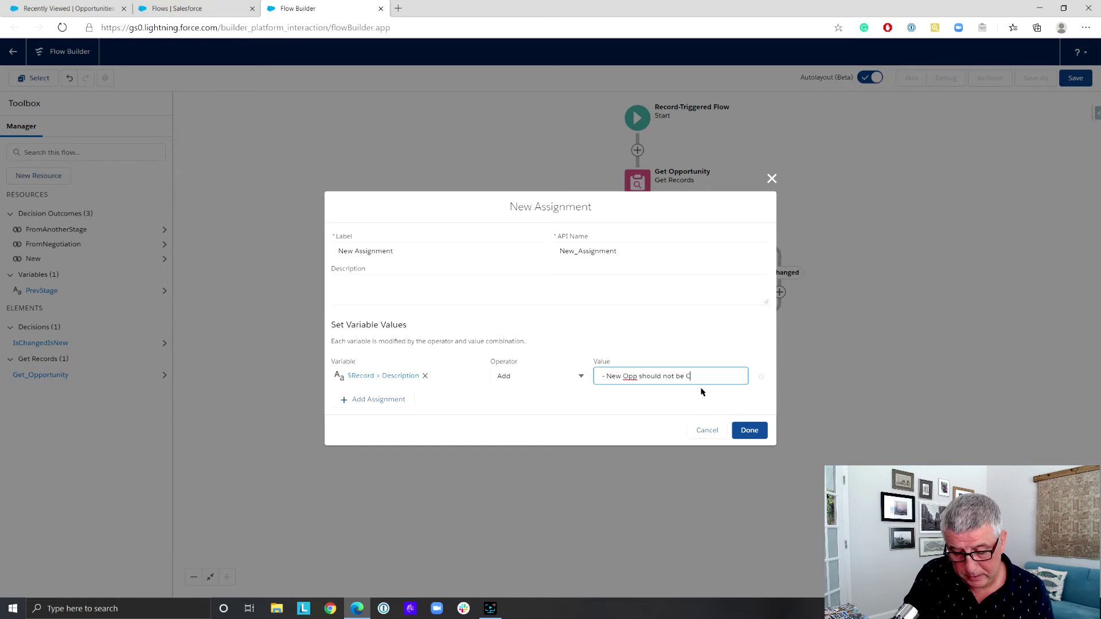
text(losed Won)
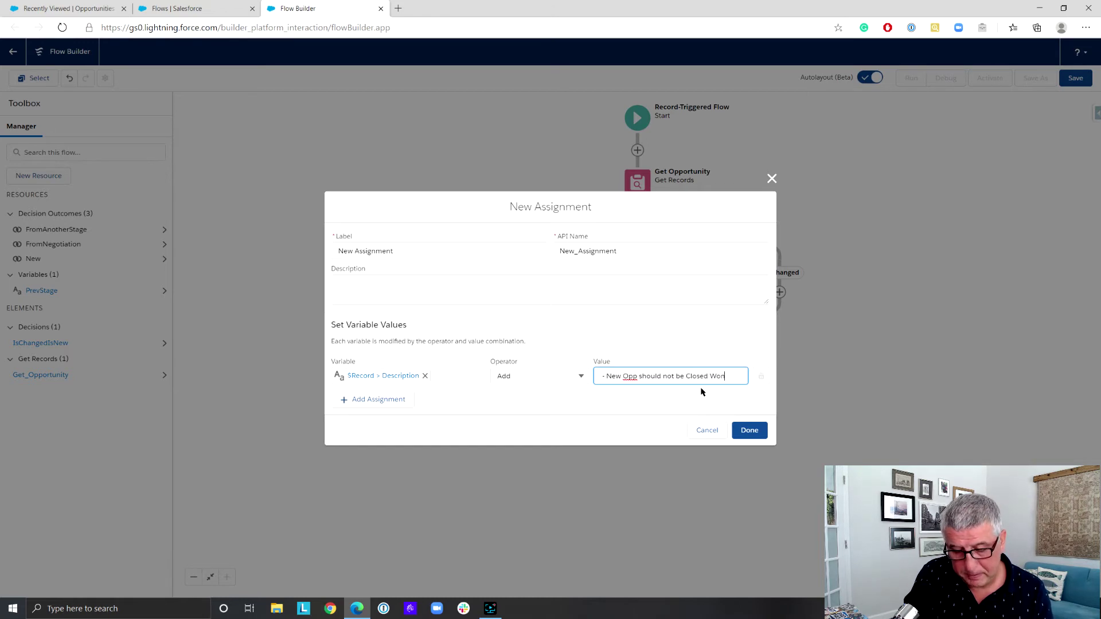
click(754, 433)
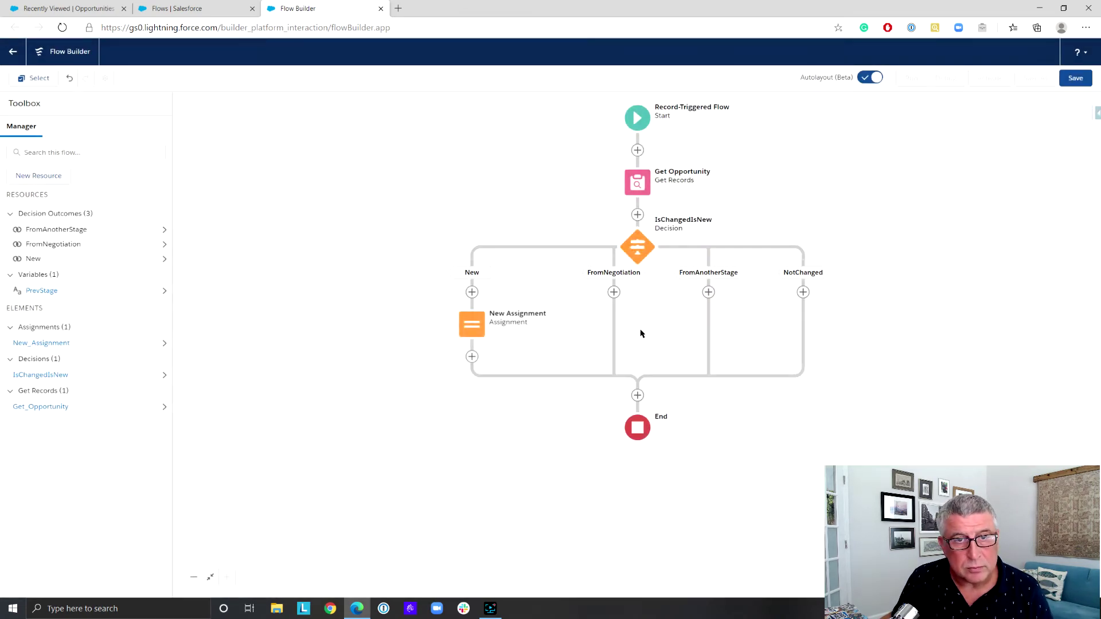
Add an Assignment labelled Negotiation Assignment on the FromNegotiation branch
click(613, 292)
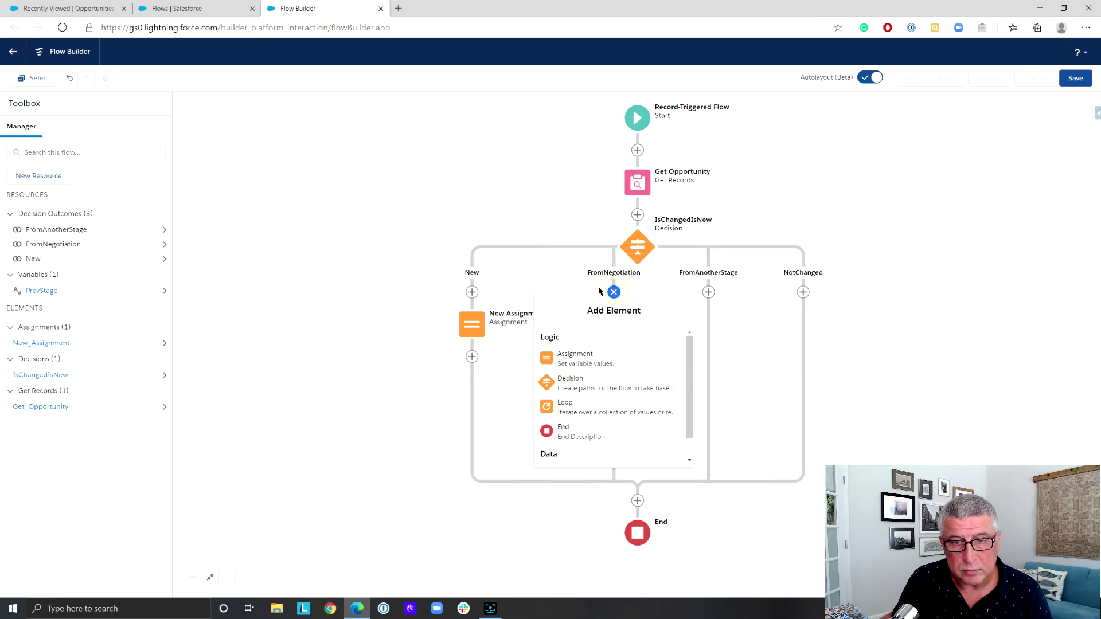
click(595, 364)
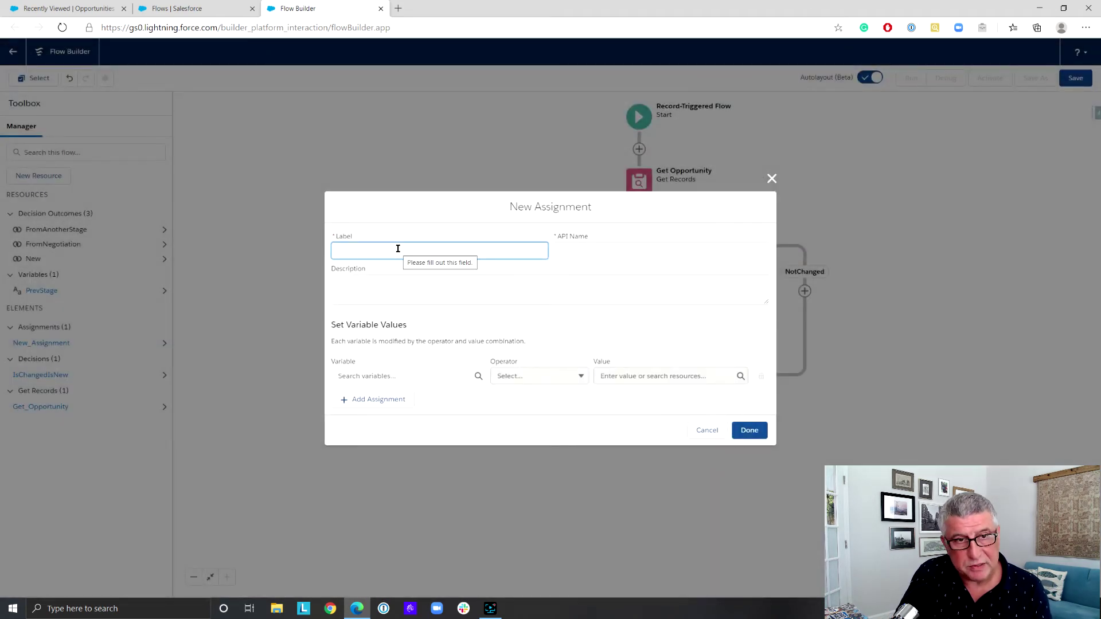
text(Negotio)
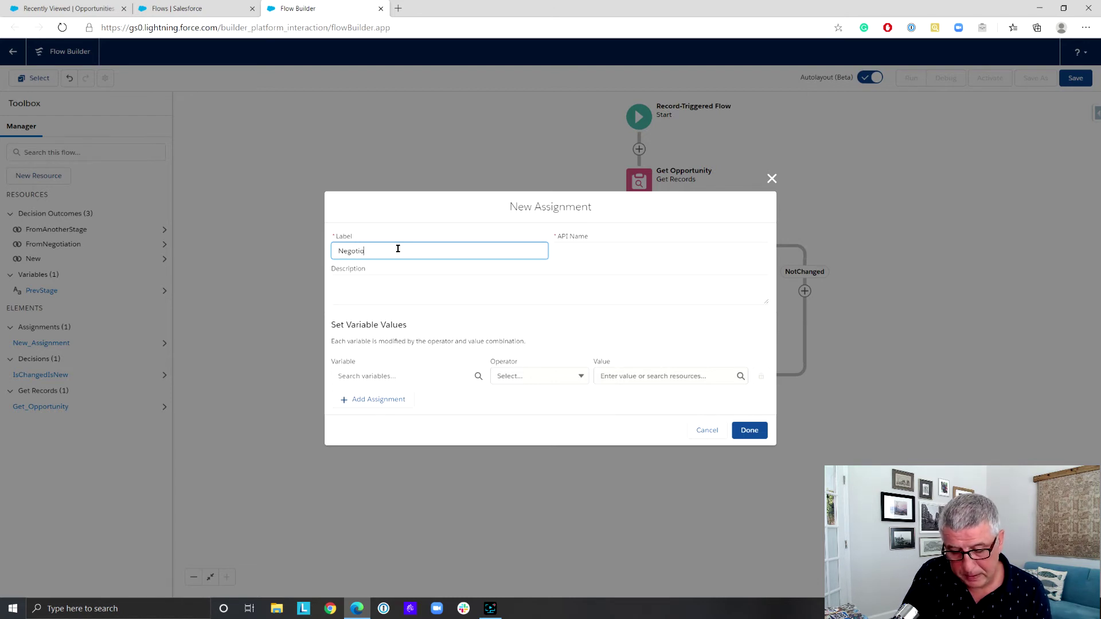
key(BackSpace)
text(ation Assignemnt)
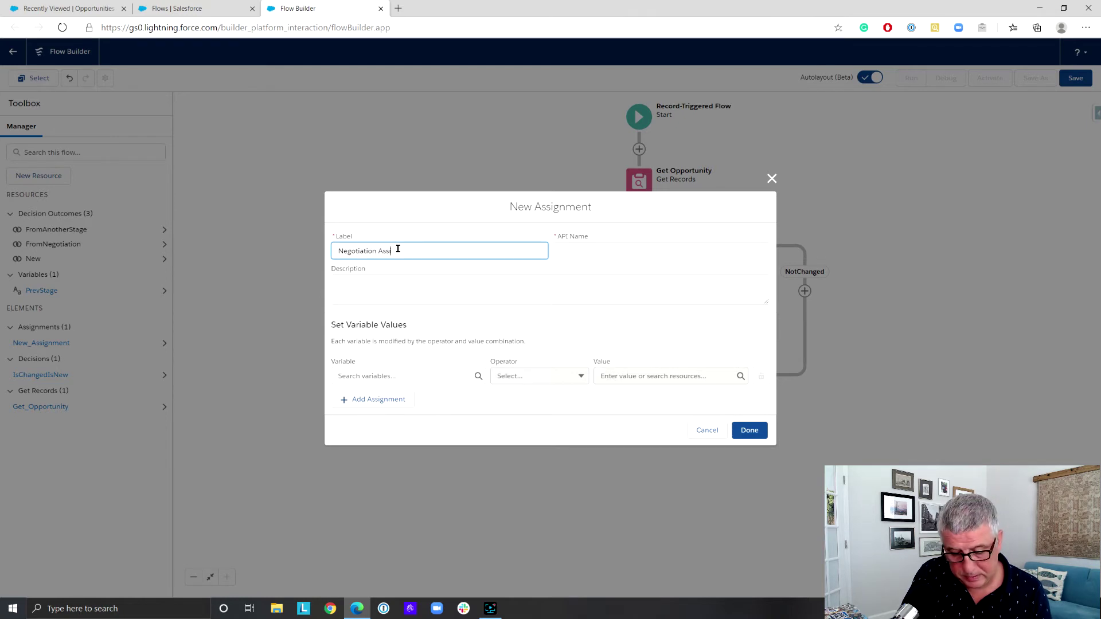
key(BackSpace)
key(BackSpace)
text(ment)
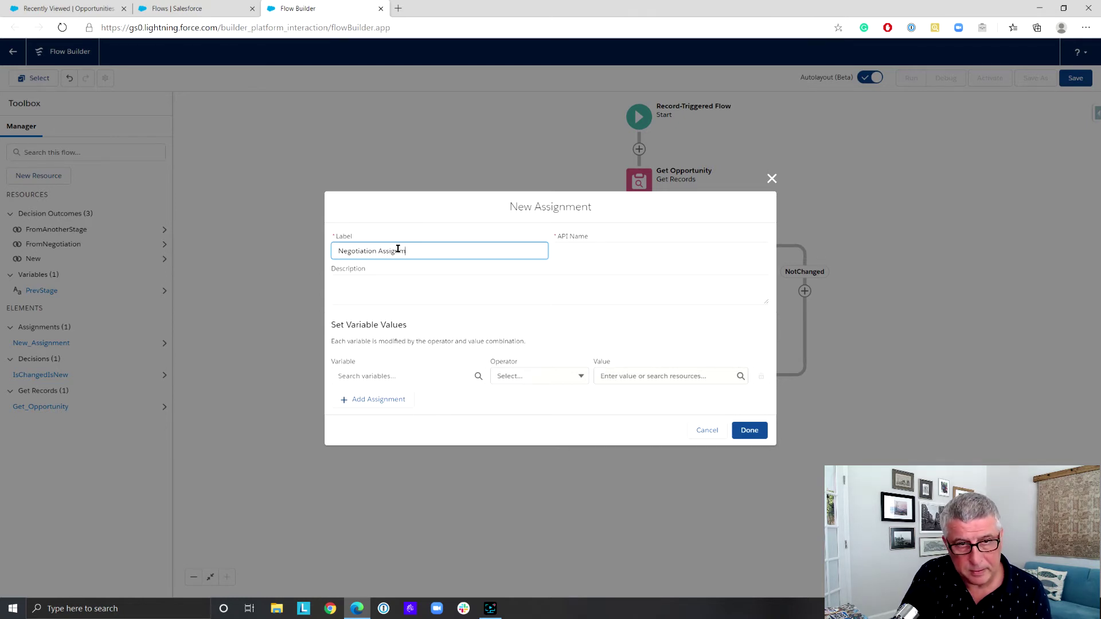
click(603, 250)
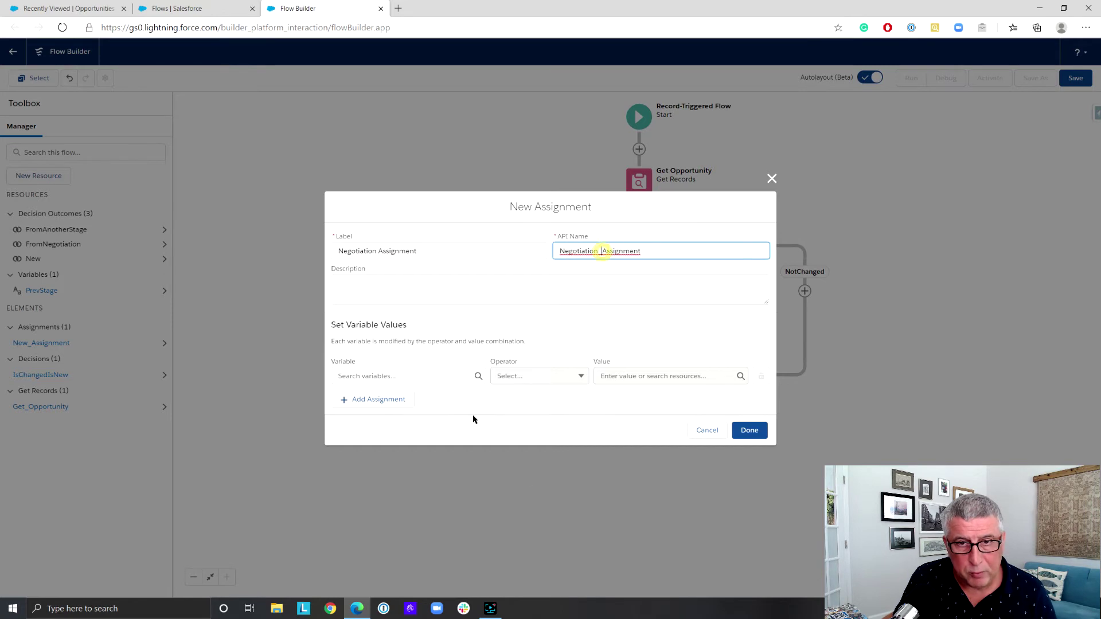
Set $Record.Description Equals '- Congrats Process Followed.' and finish the assignment
click(404, 380)
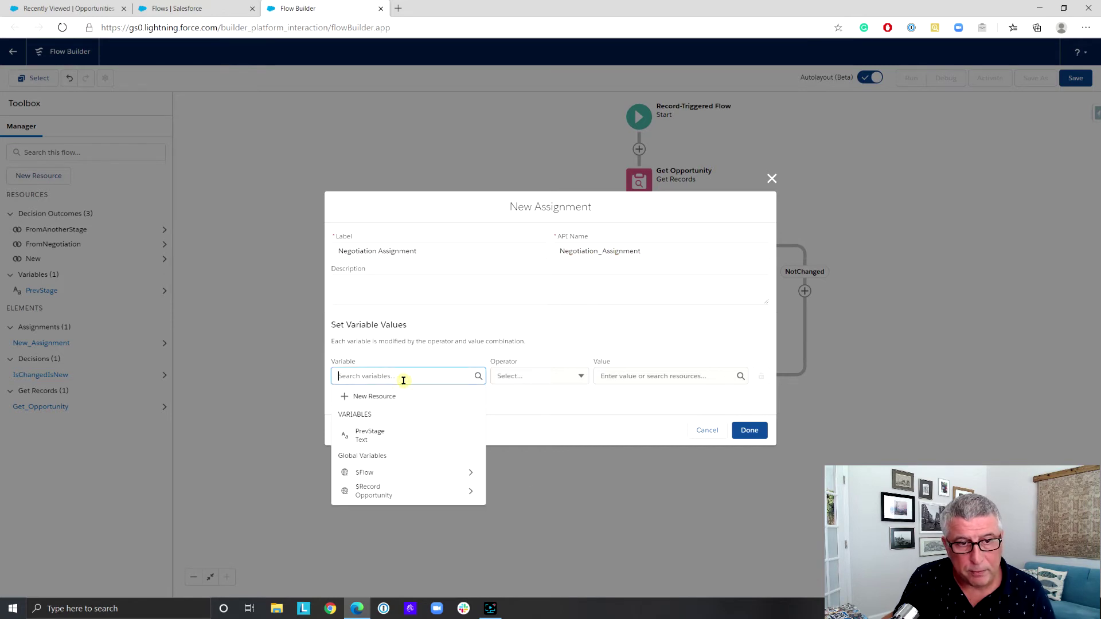
click(445, 494)
text(desc)
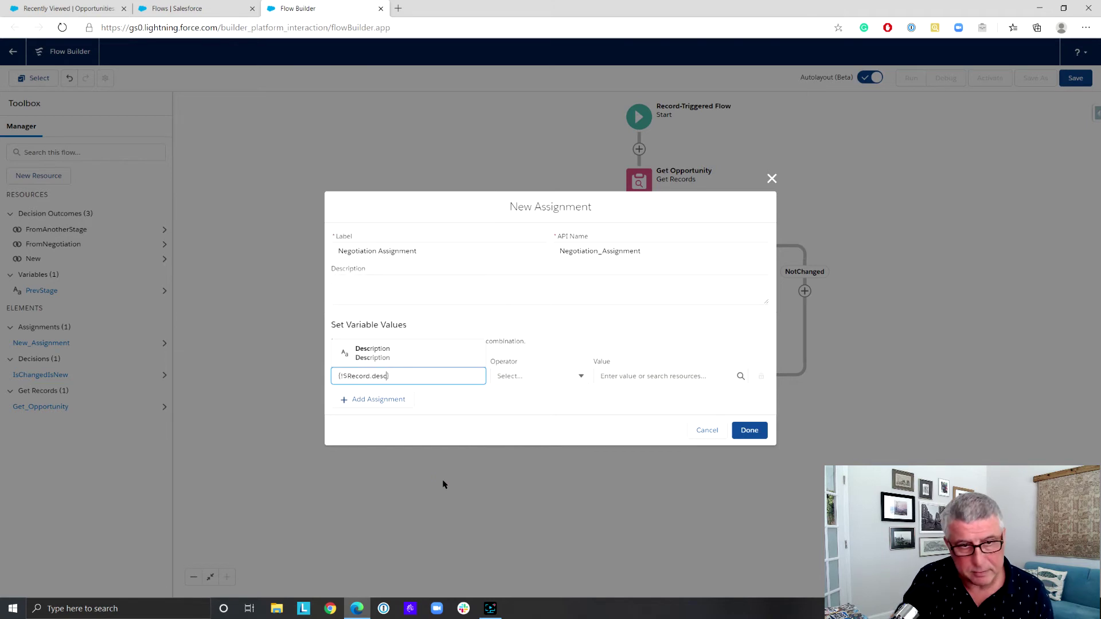
click(461, 358)
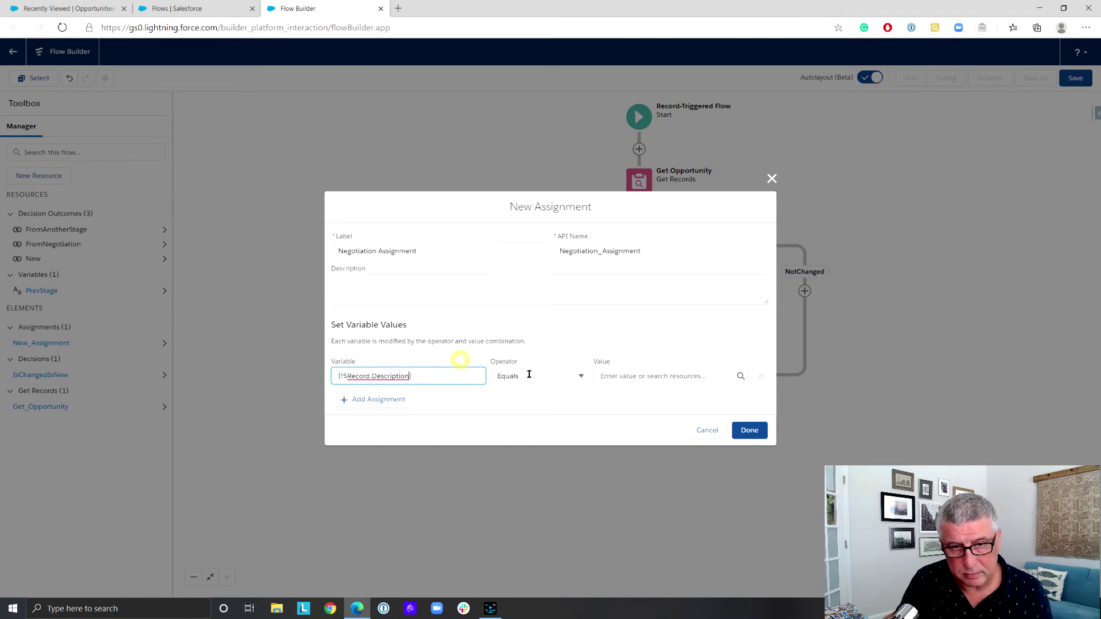
click(626, 378)
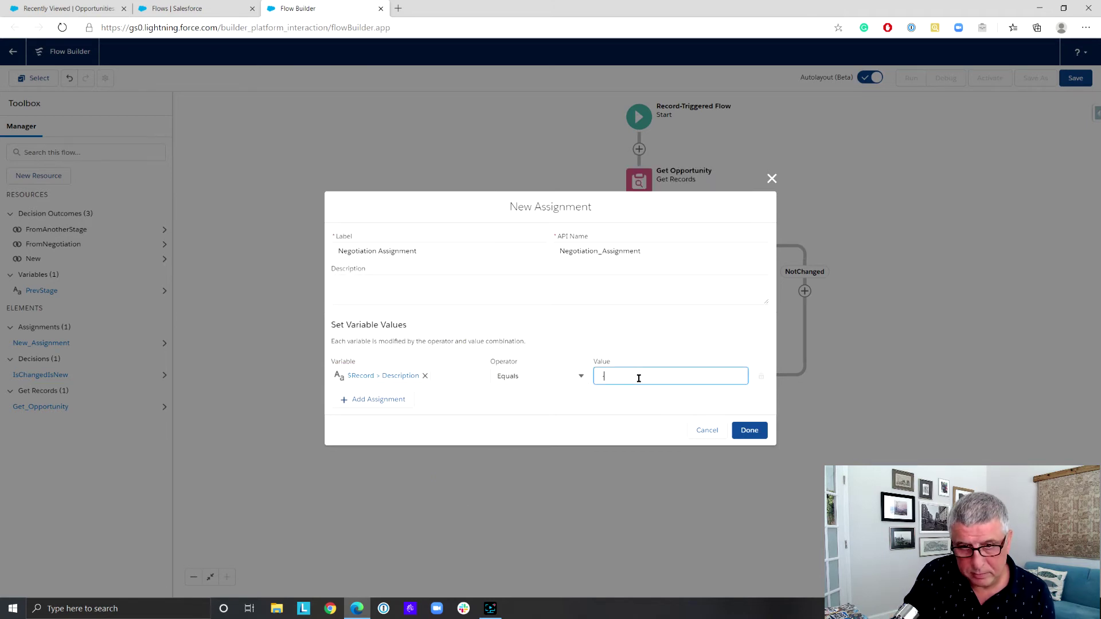
text(- Cong)
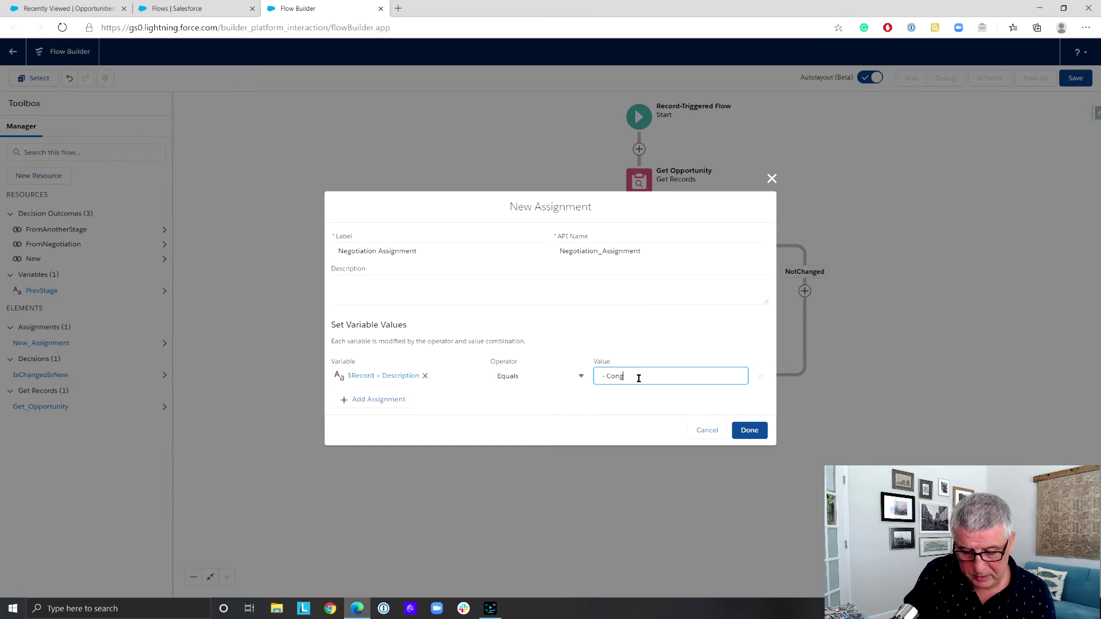
text(rats P)
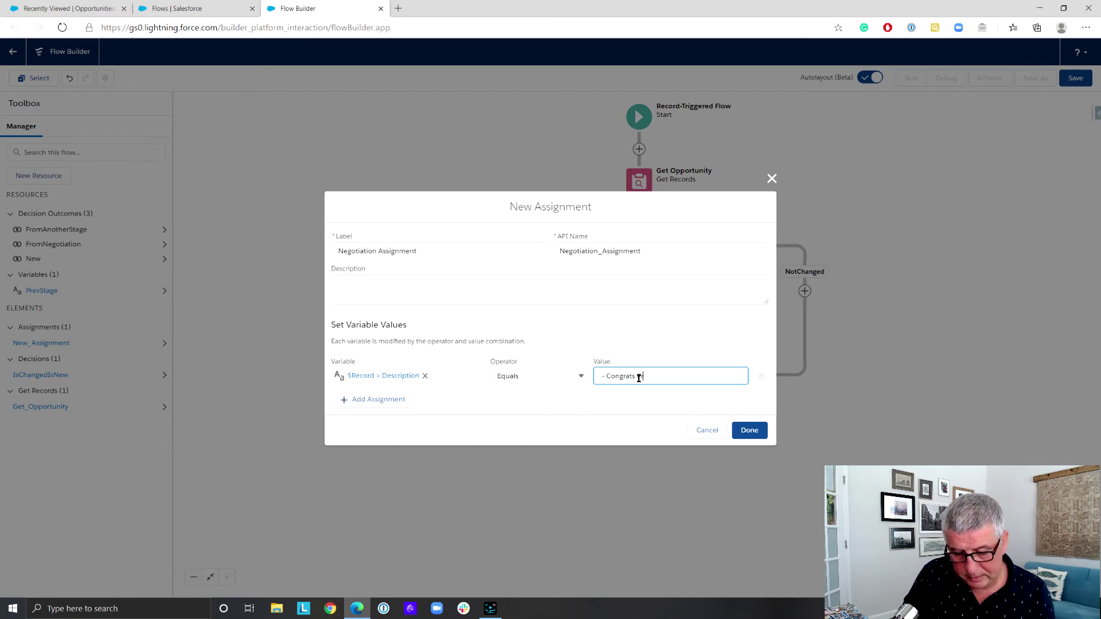
text(rocess)
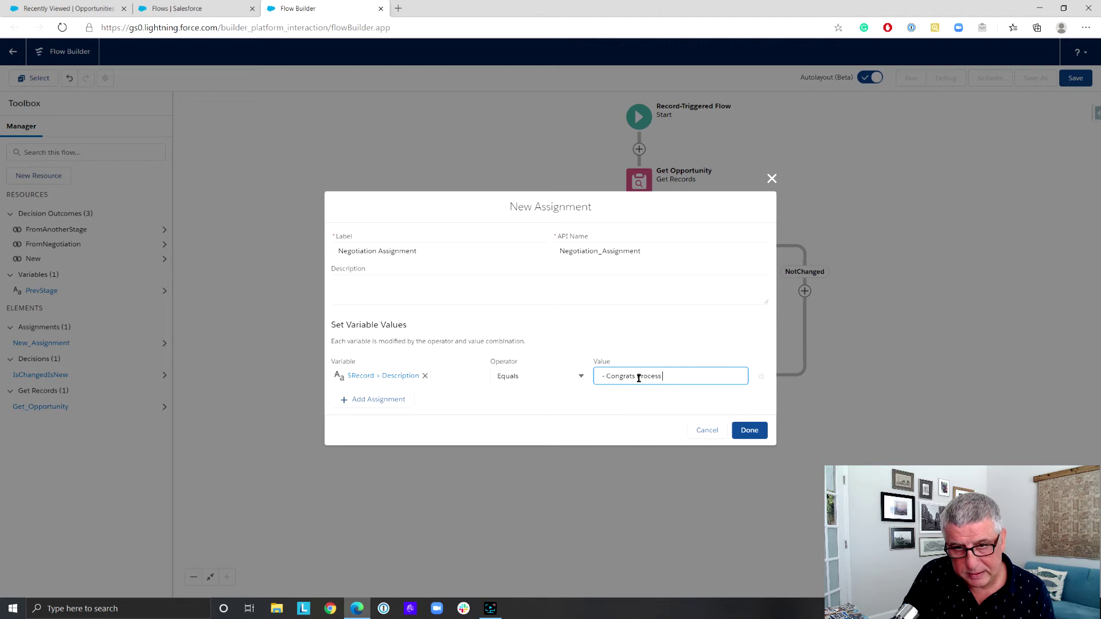
text( Followed.)
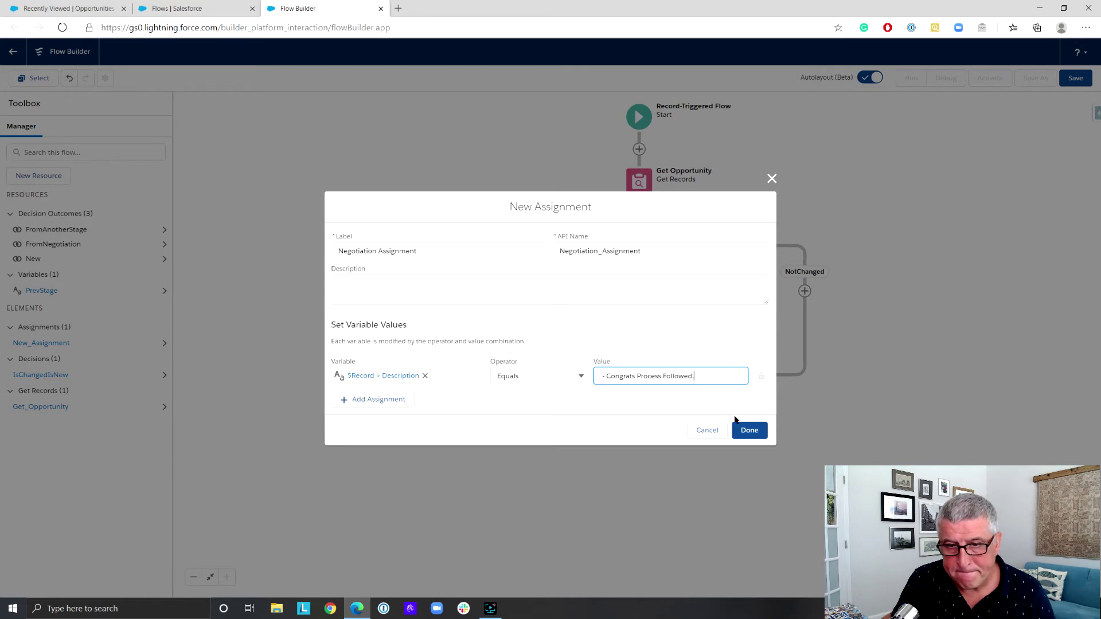
click(749, 430)
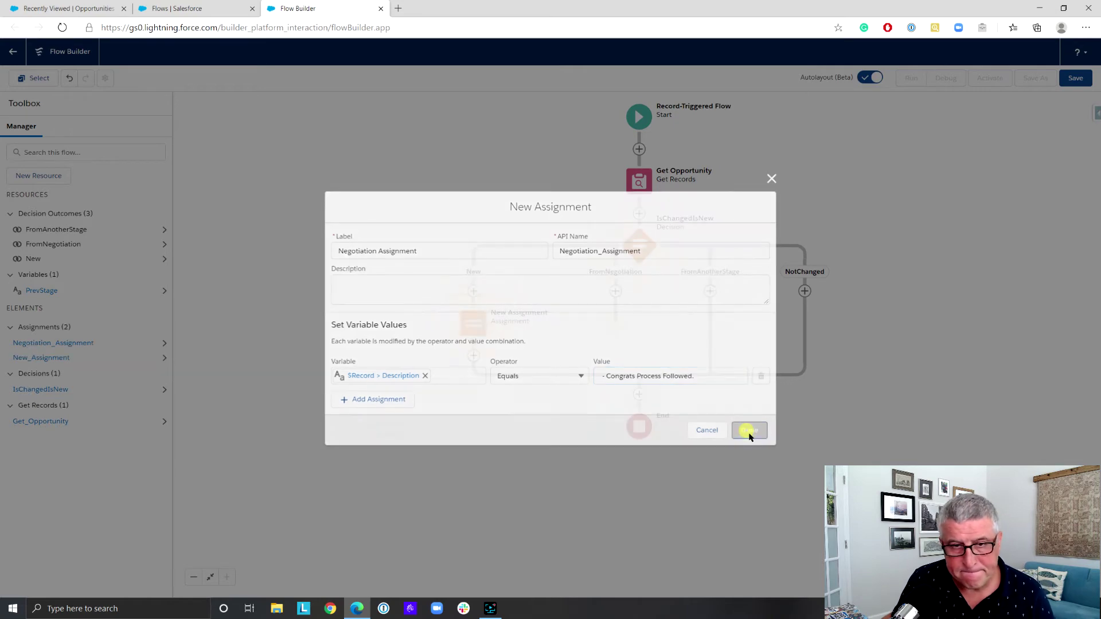
click(734, 291)
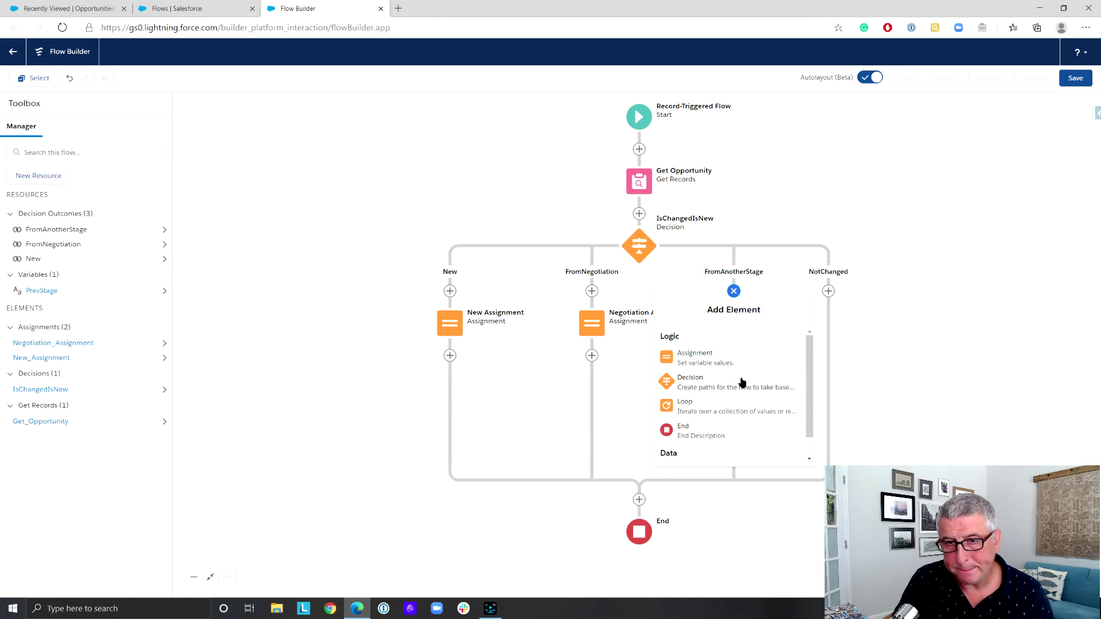
Create an Assignment labelled Other Assignment that targets $Record.Description
click(739, 368)
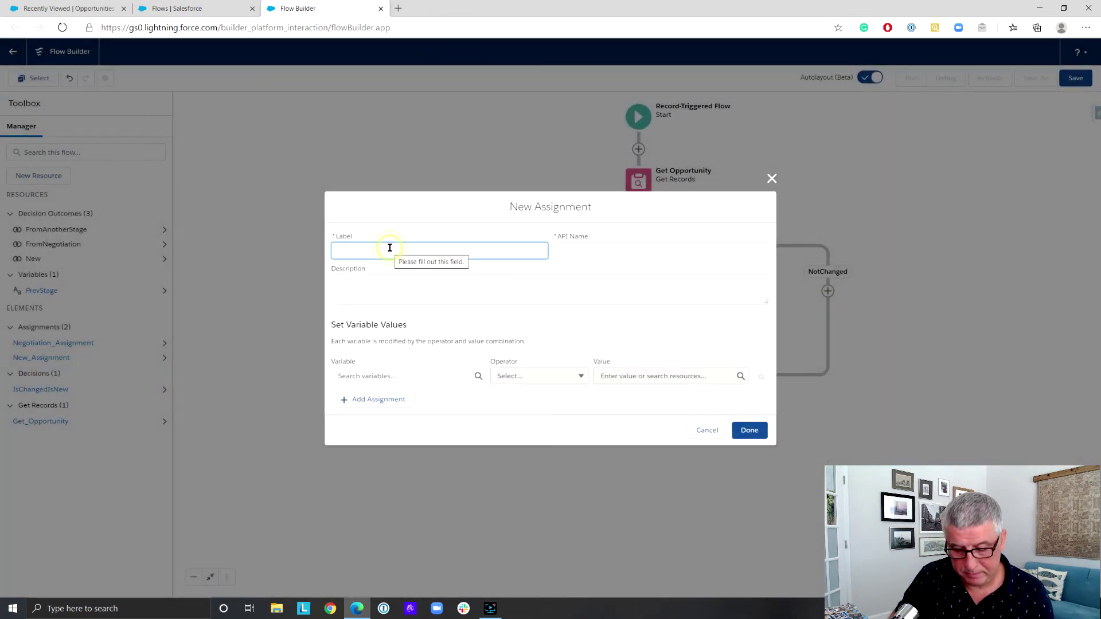
text(Other Assigne)
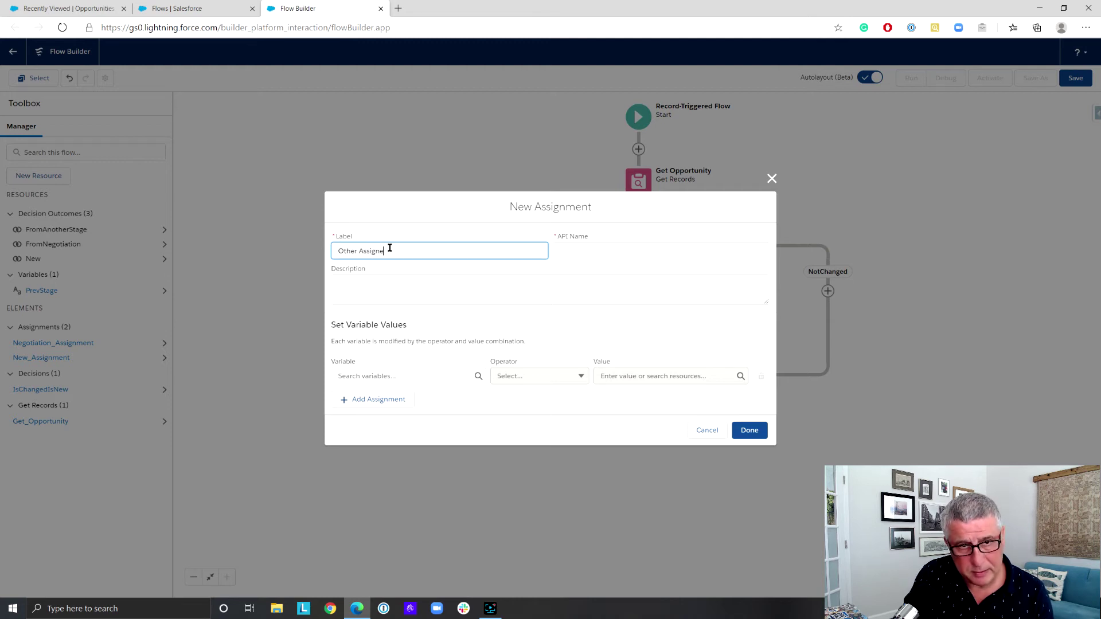
key(BackSpace)
text(ment)
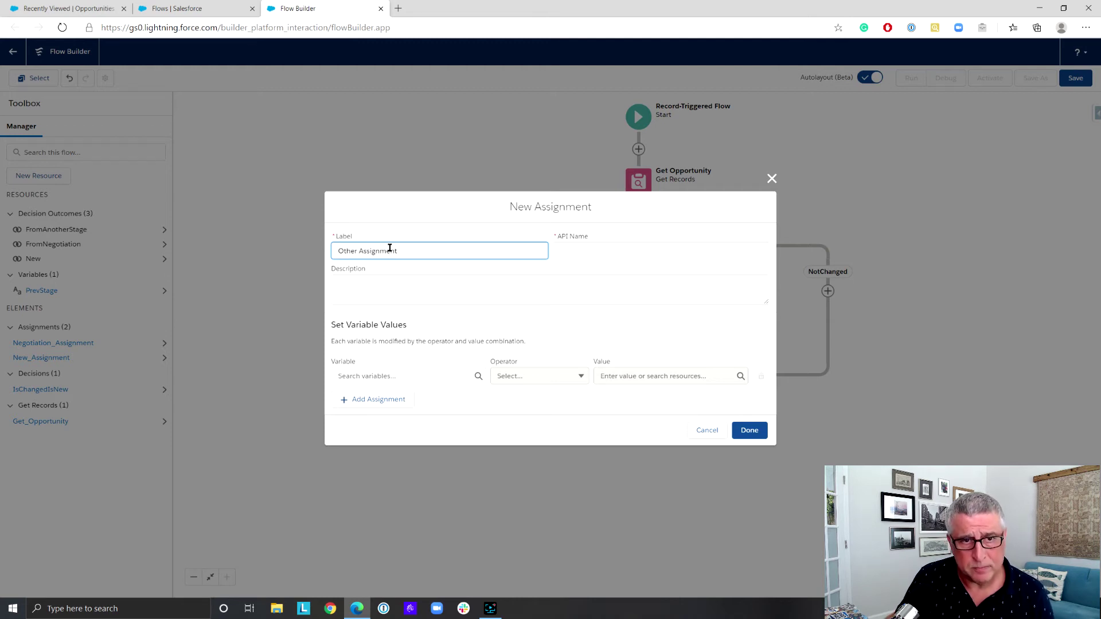
click(595, 251)
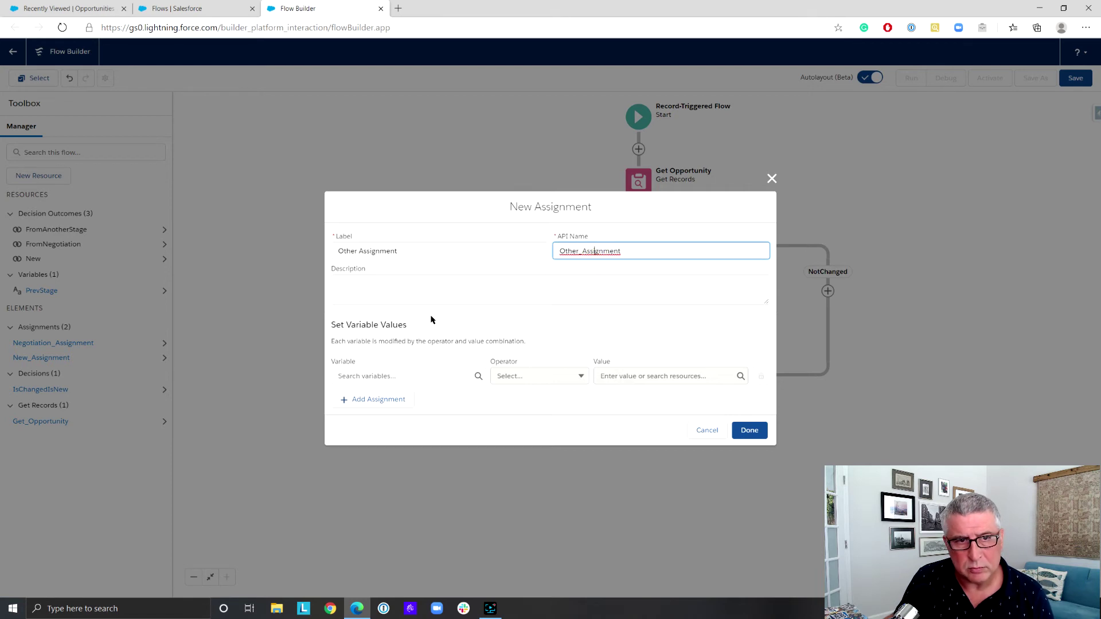
click(426, 375)
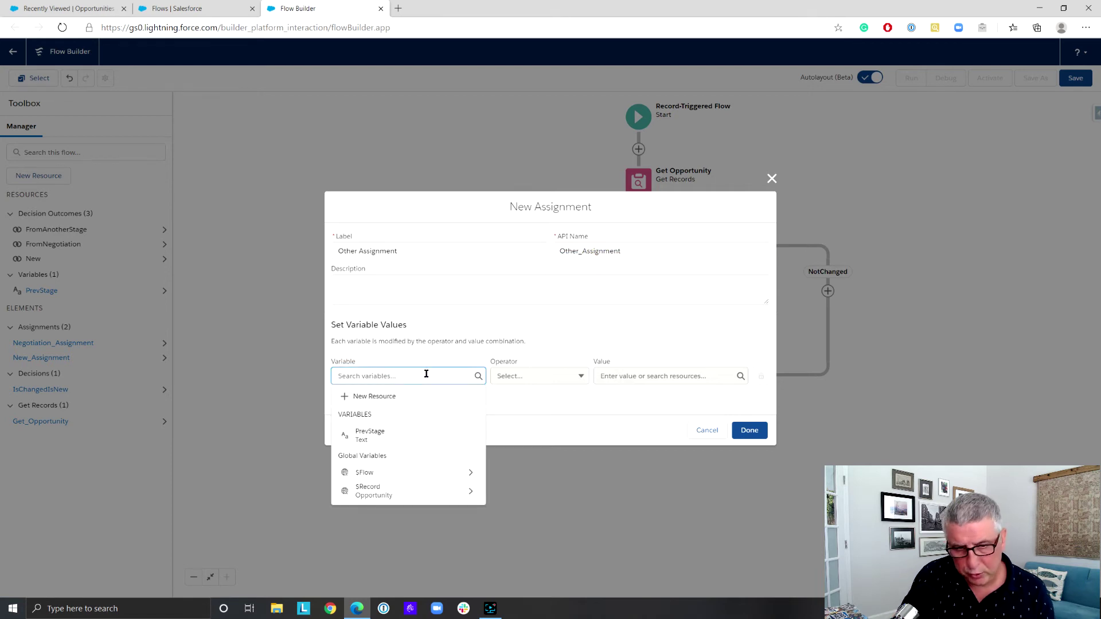
click(459, 491)
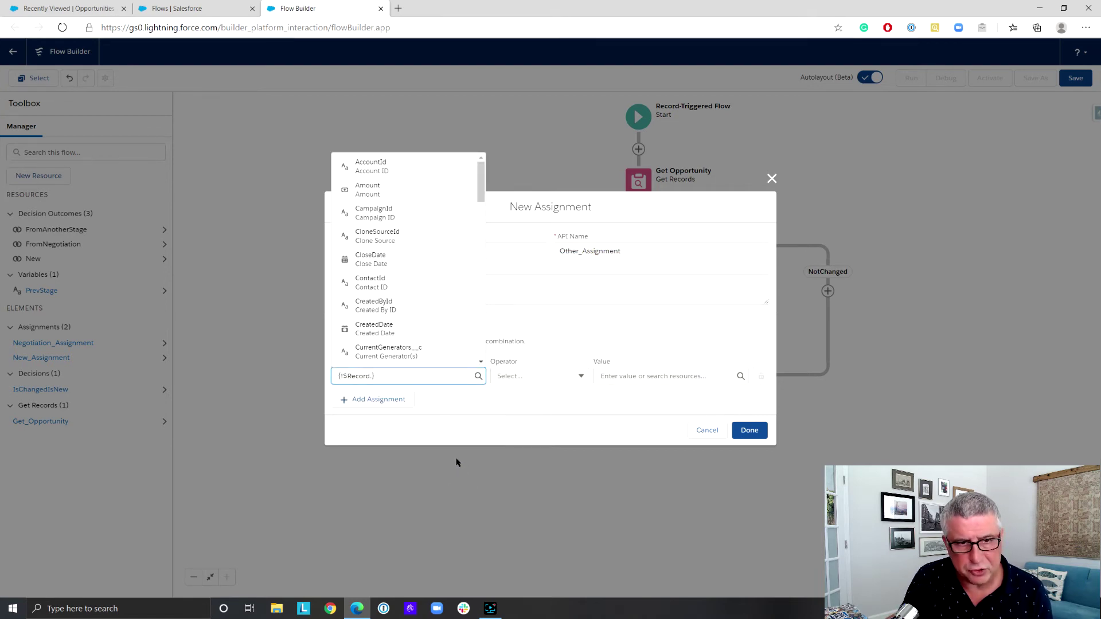
text(.DEscr)
click(447, 355)
Append '- Opp should not skip Negotiation Stage' with the Add operator and finish
click(573, 376)
click(590, 416)
click(630, 376)
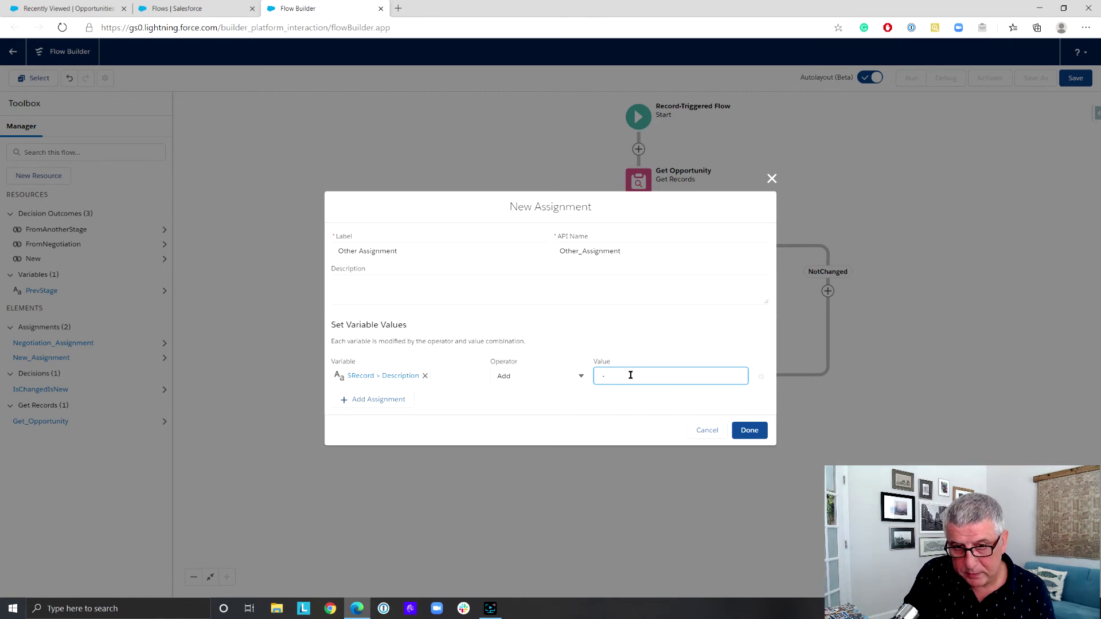
text(- O)
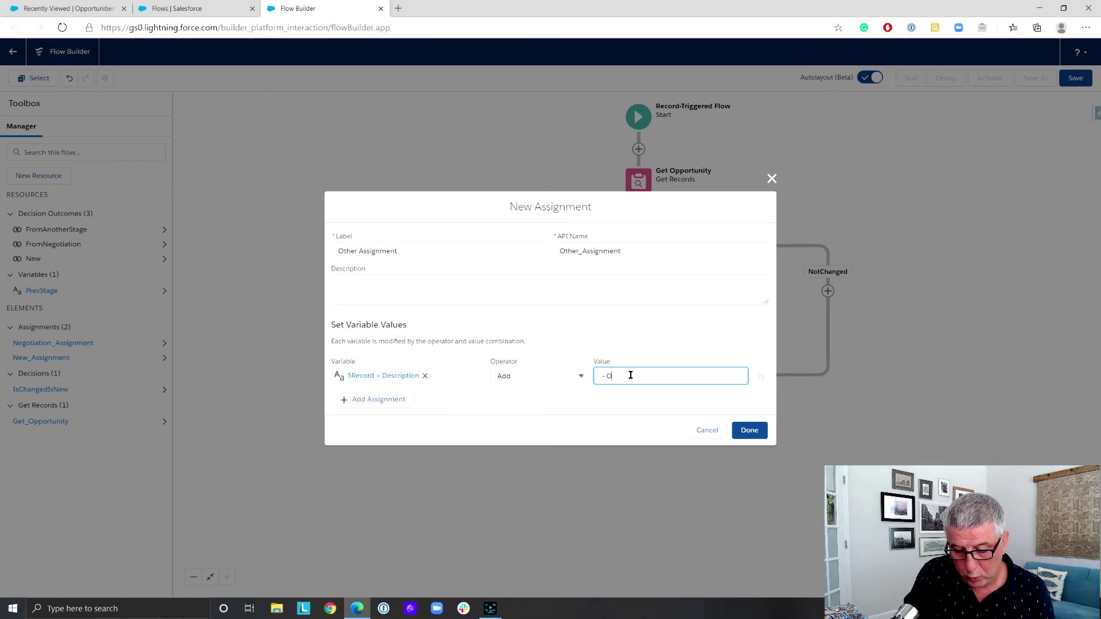
text(pp should not s)
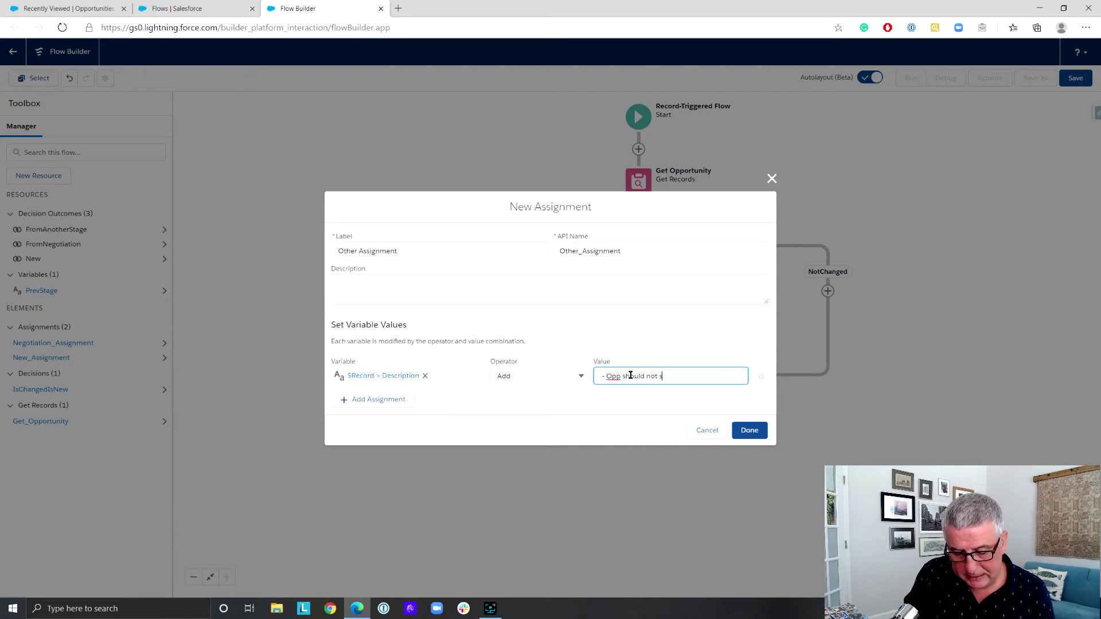
text(kip Negotiation Stage.)
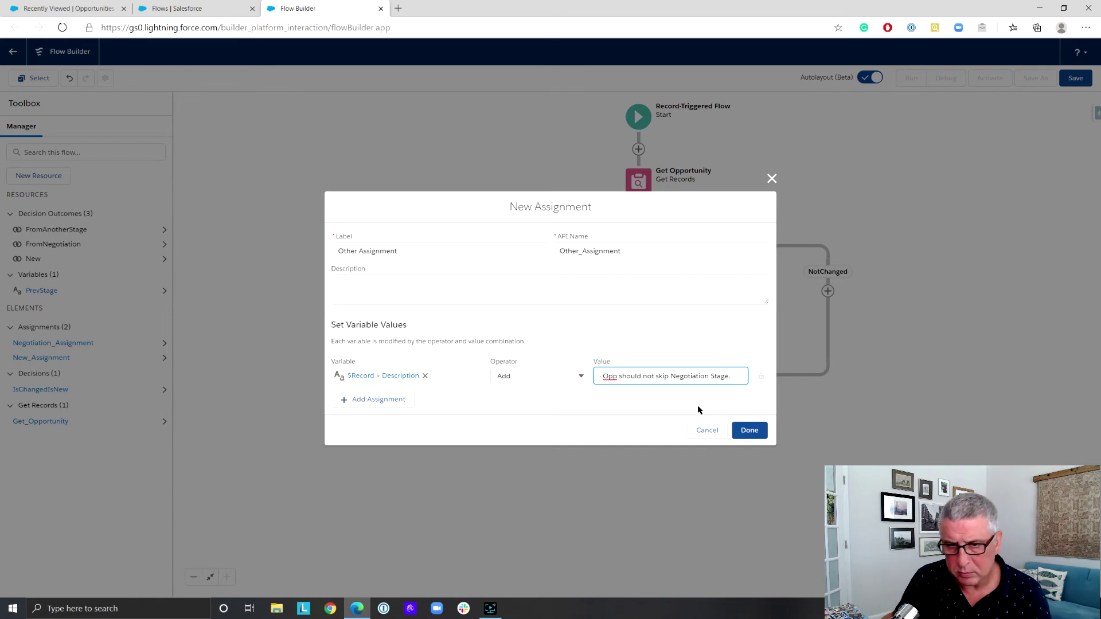
click(760, 434)
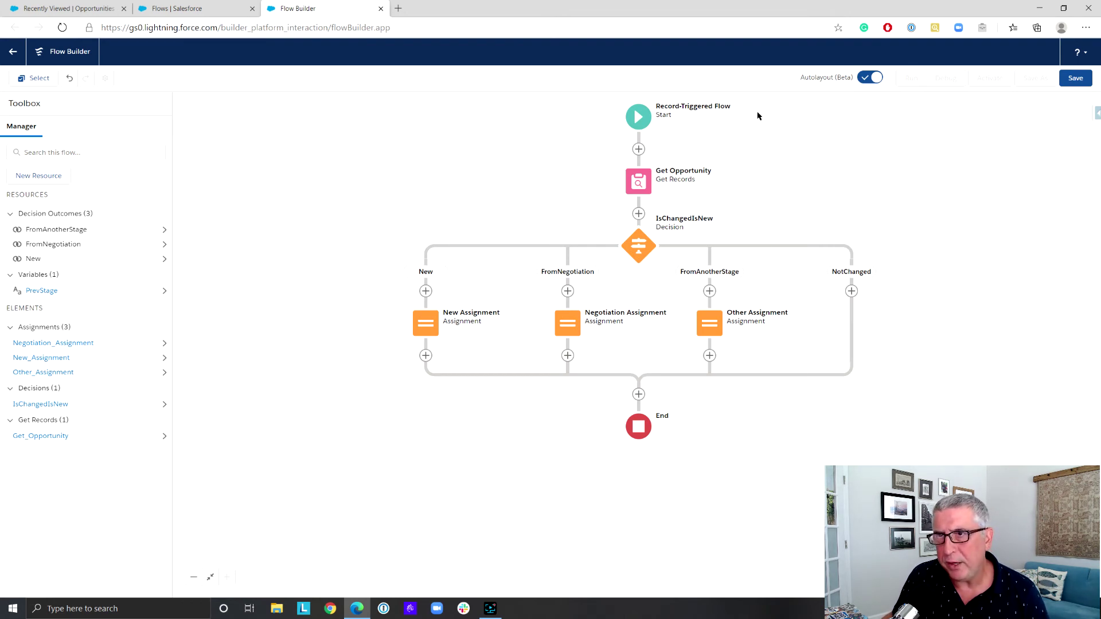
Save the flow with label flwOpportunity and an auto-filled API name
click(1073, 78)
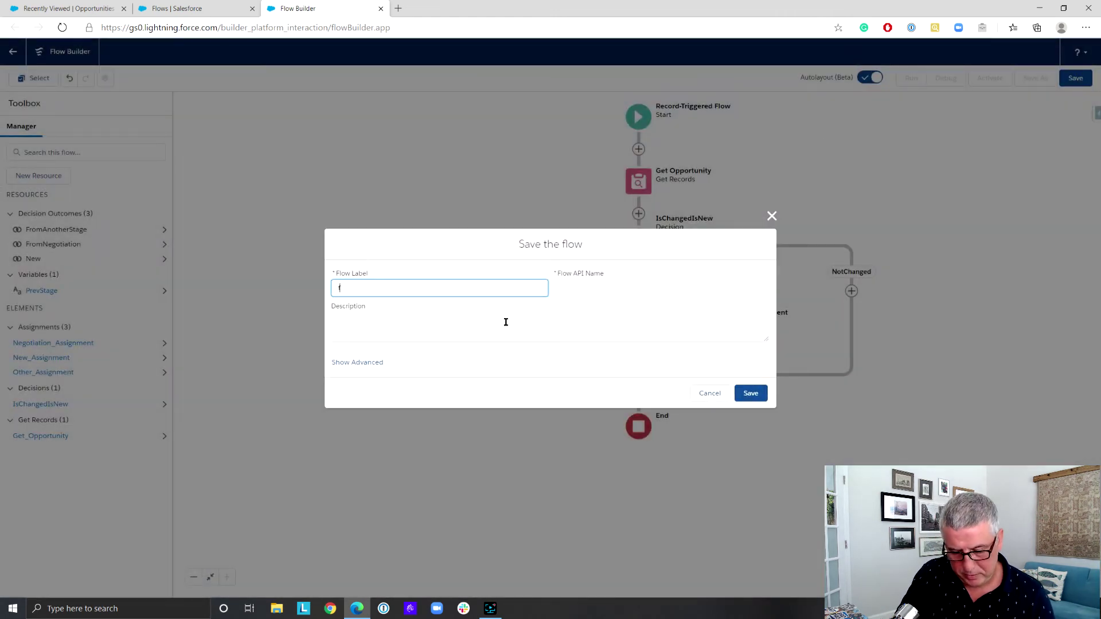
text(flwOpportunity)
click(603, 288)
click(751, 394)
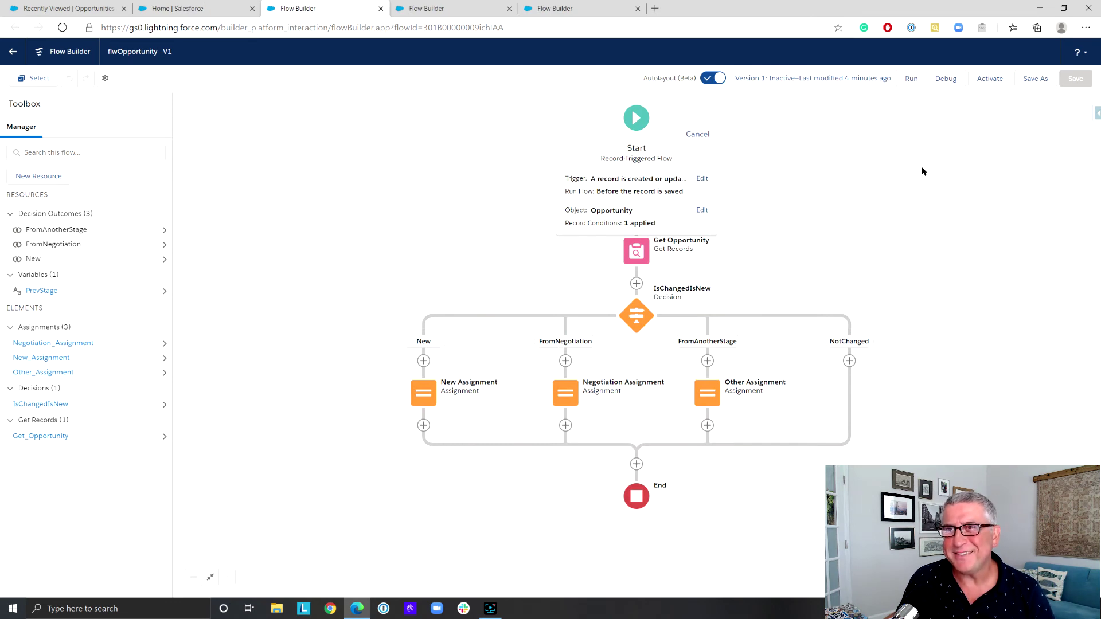
Activate flwOpportunity and return to the Recently Viewed Opportunities list
click(990, 80)
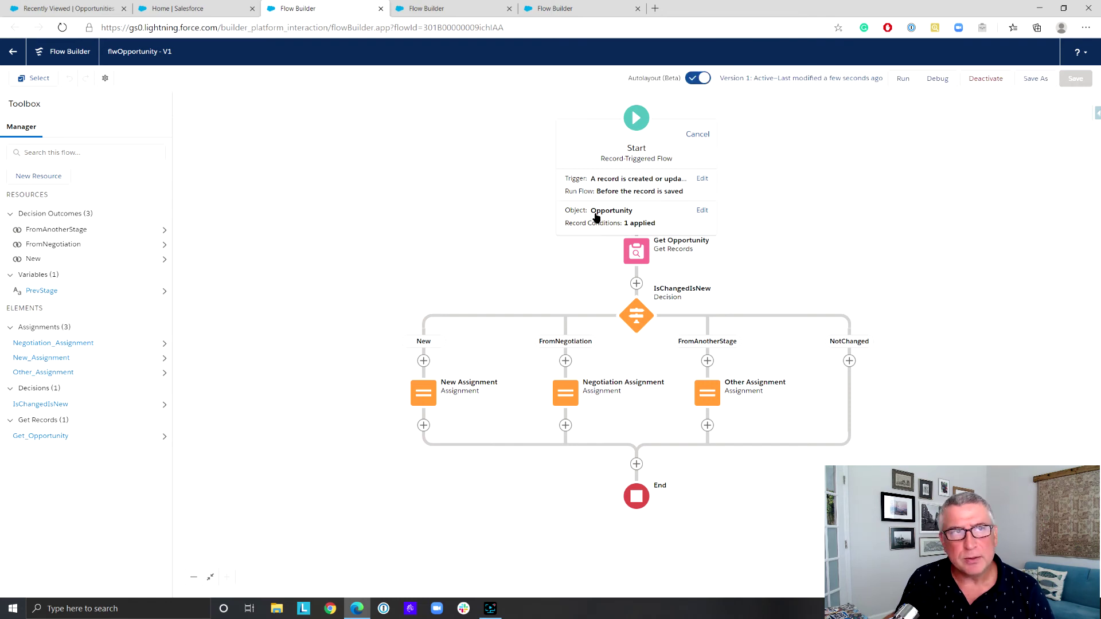
click(13, 52)
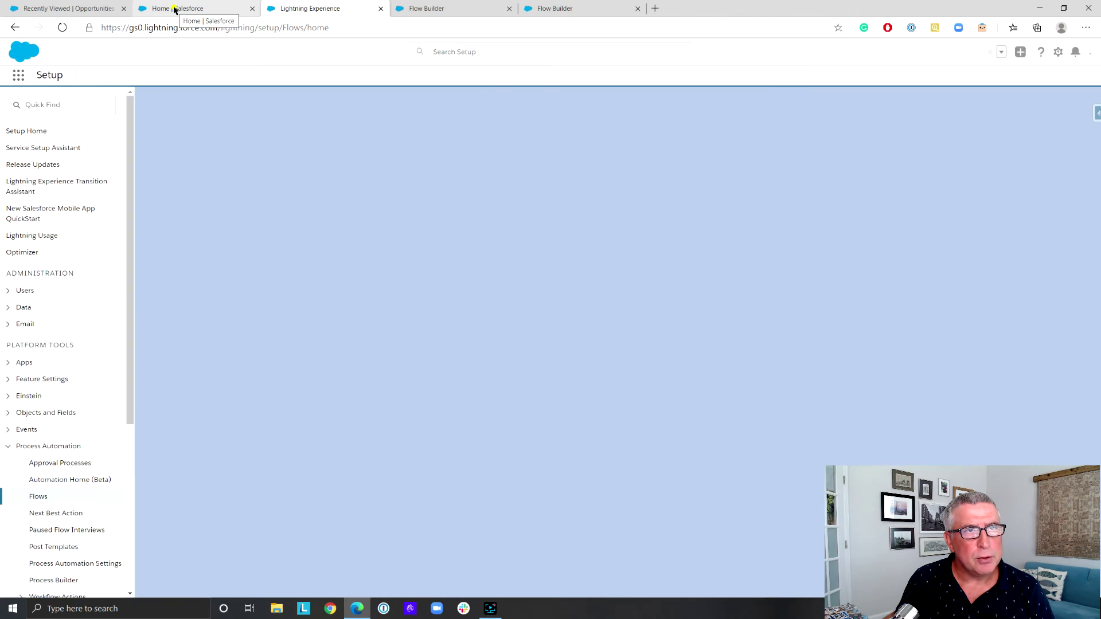
click(154, 7)
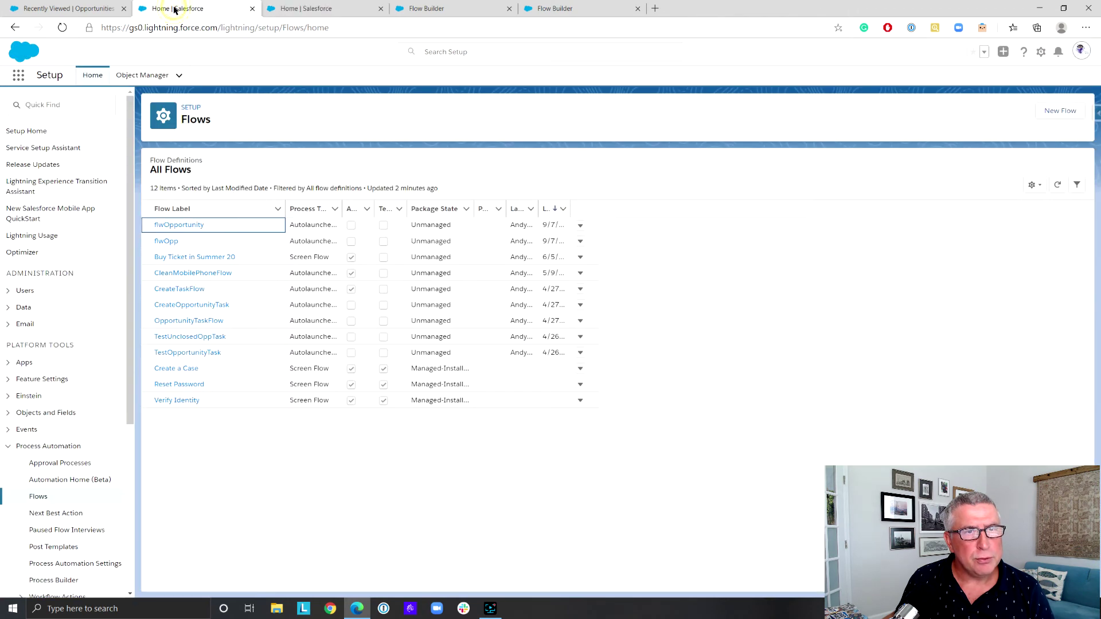
click(100, 8)
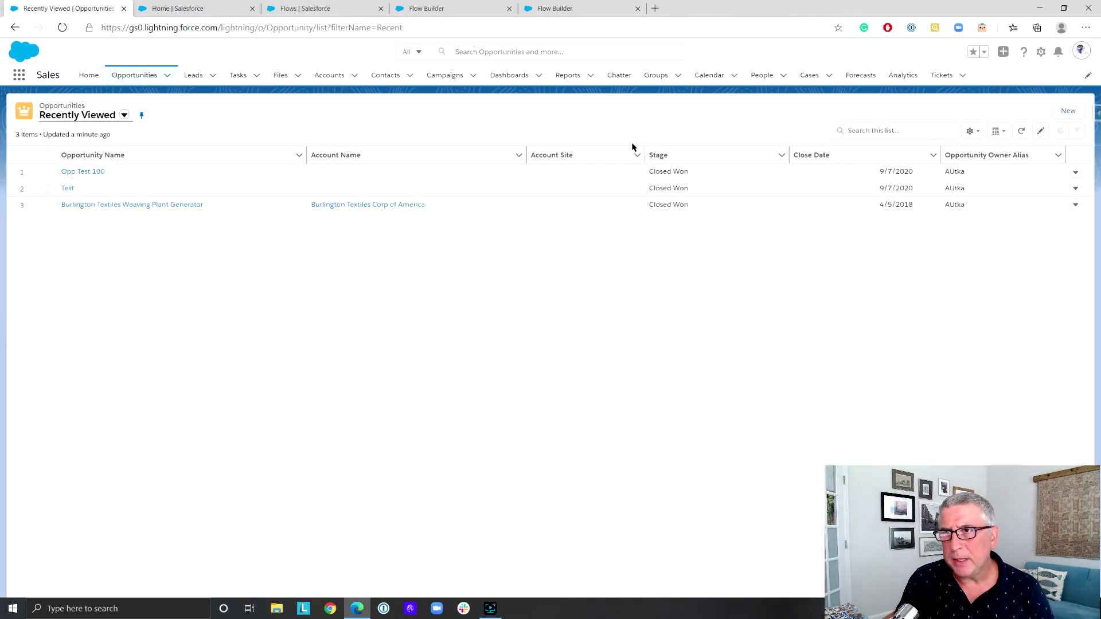
Start a new opportunity named Test Opp 1 with amount 100000
click(1070, 115)
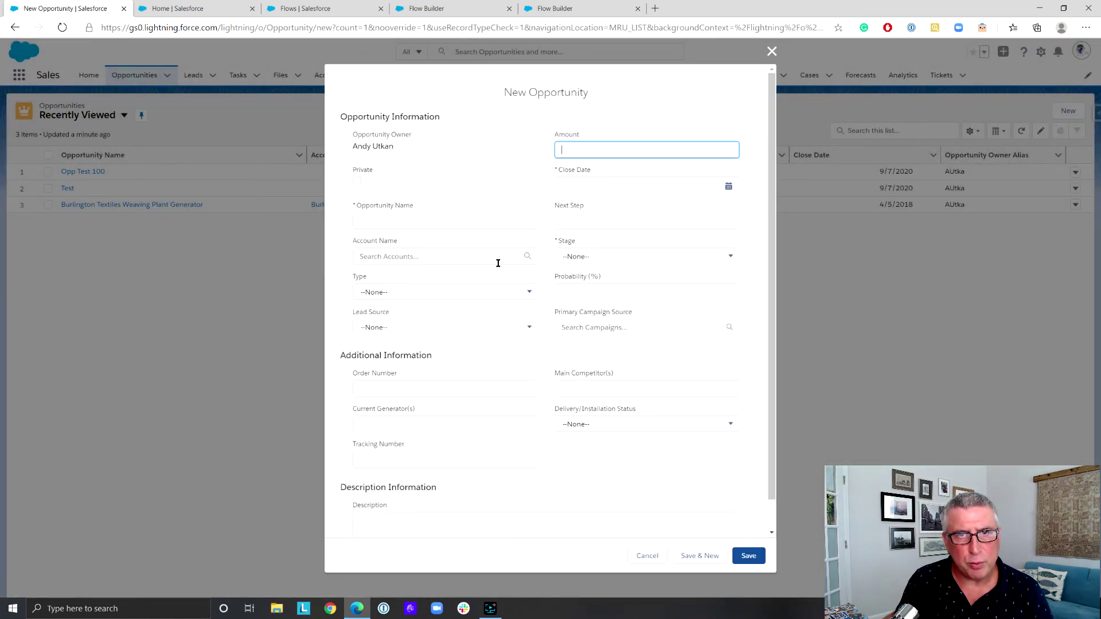
click(482, 221)
text(Test)
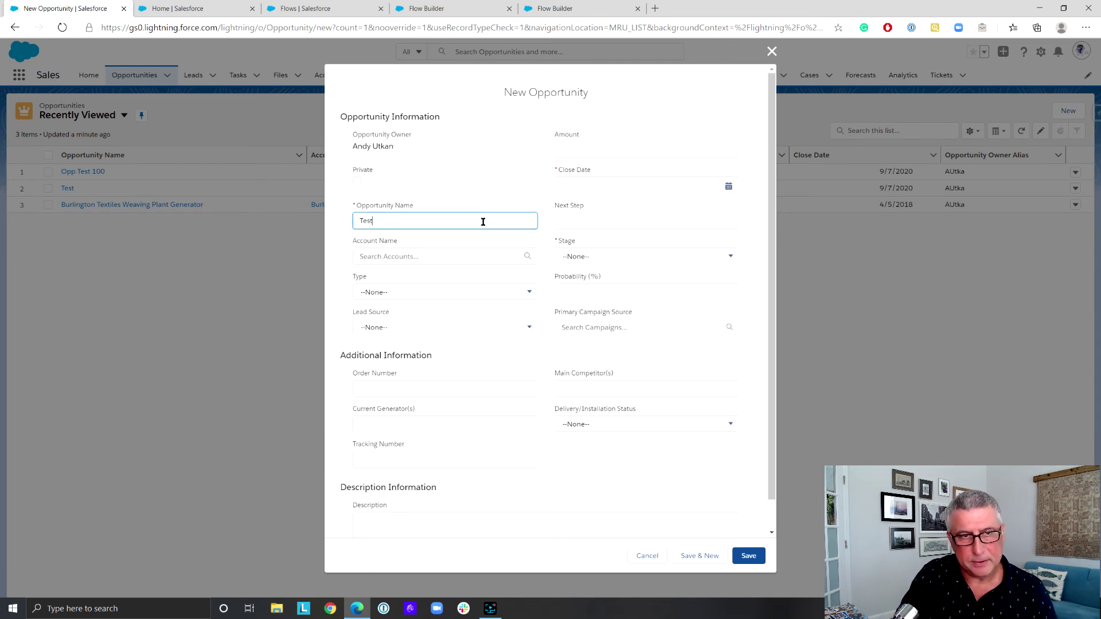
text( Opp 1)
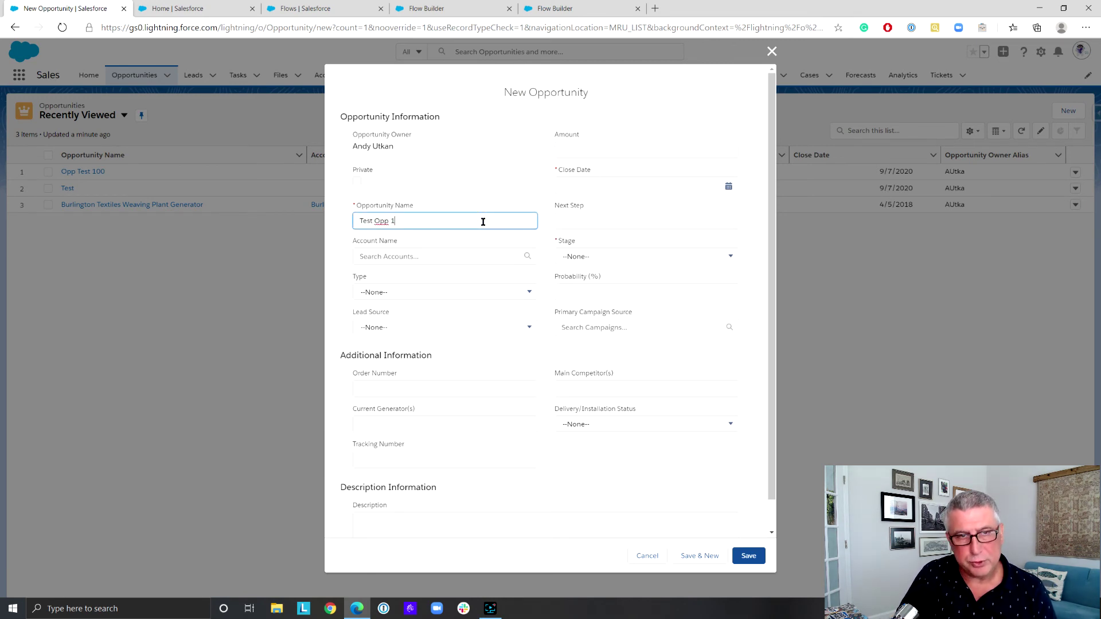
click(630, 147)
text(100000)
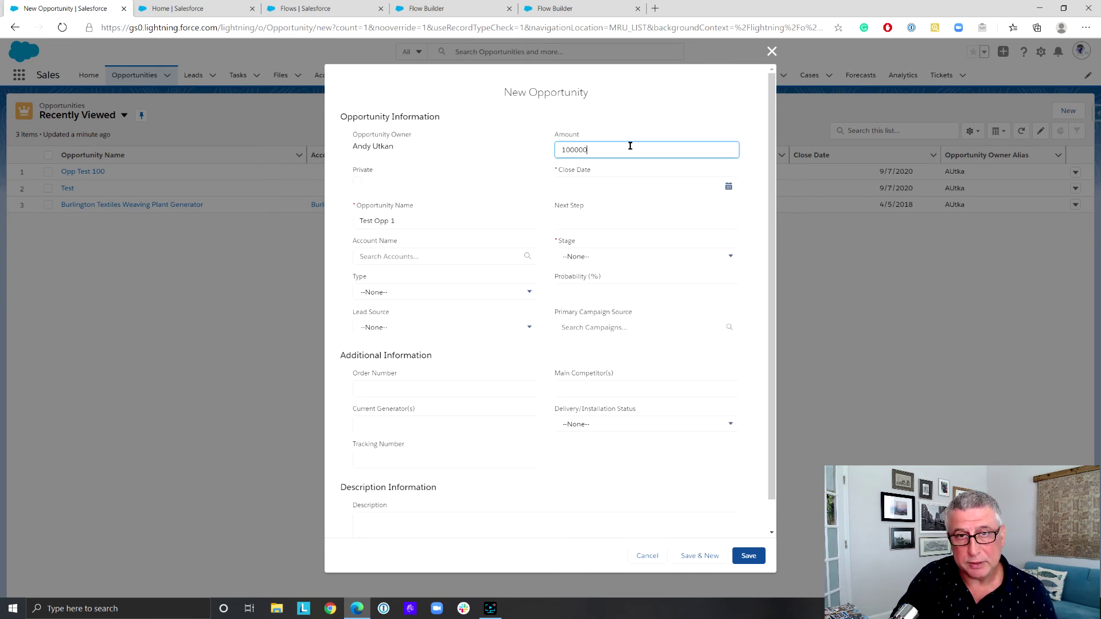
Set close date 9/7/2020 and stage Closed Won, then save the opportunity
click(729, 185)
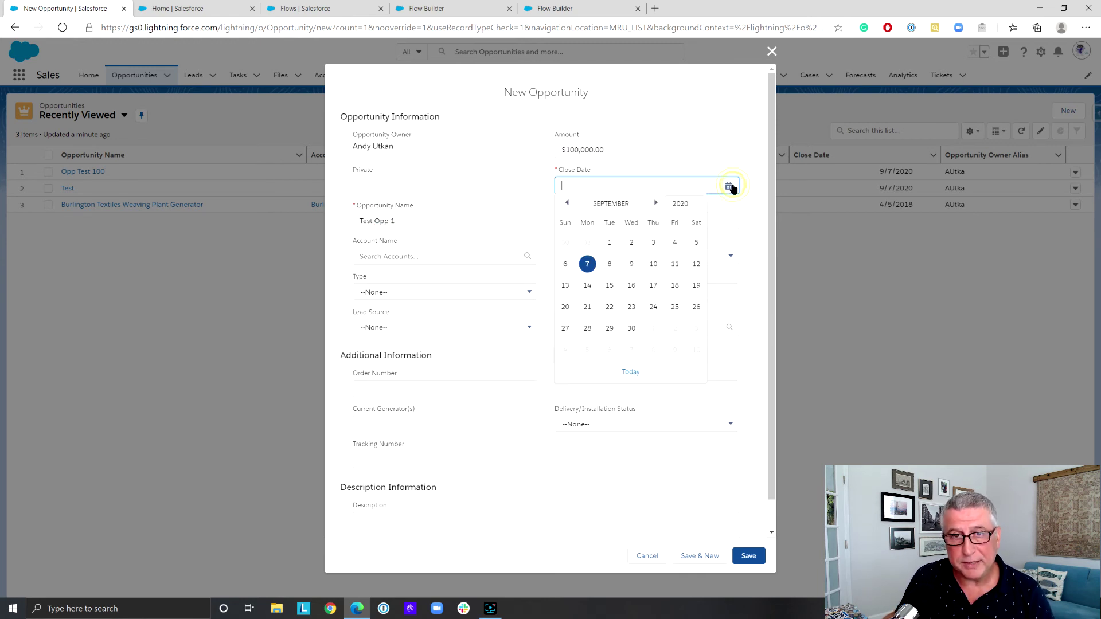
click(589, 265)
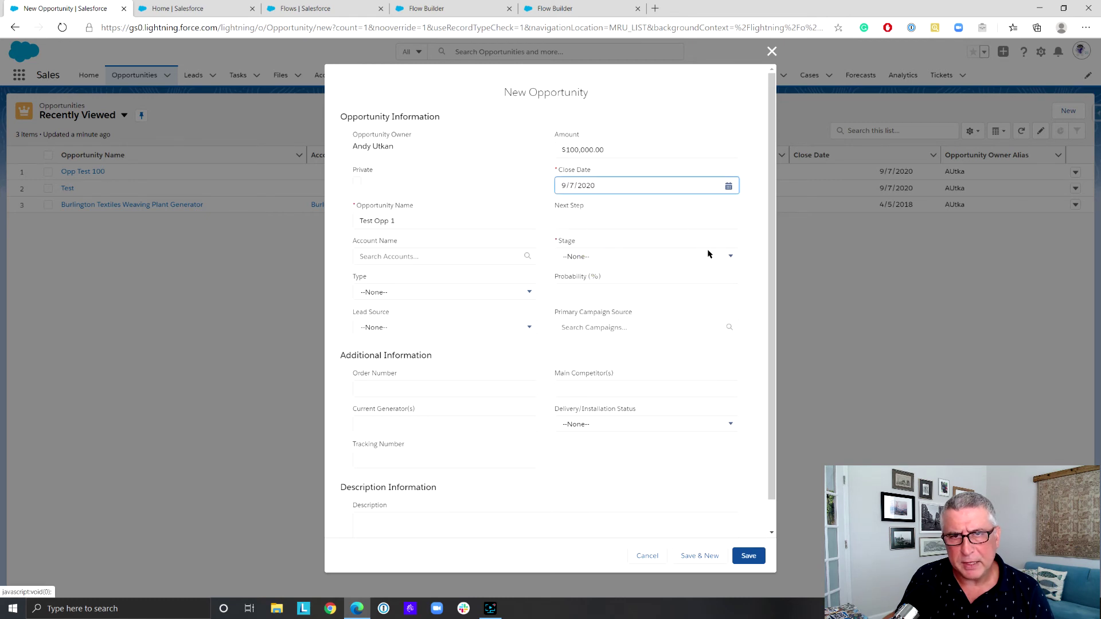
click(731, 258)
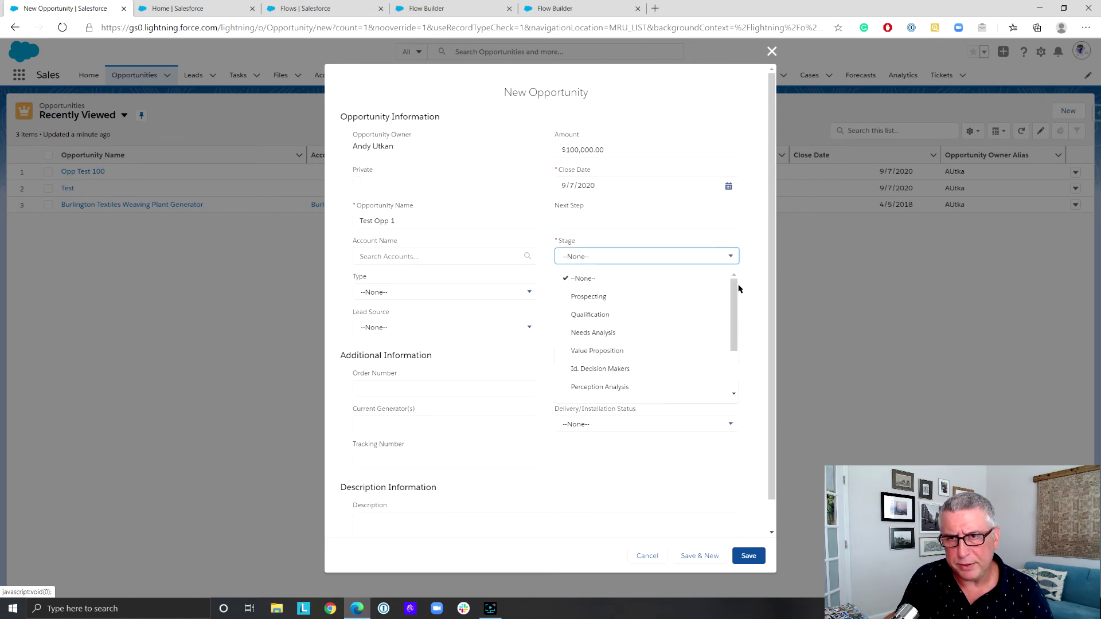
drag(733, 287, 736, 341)
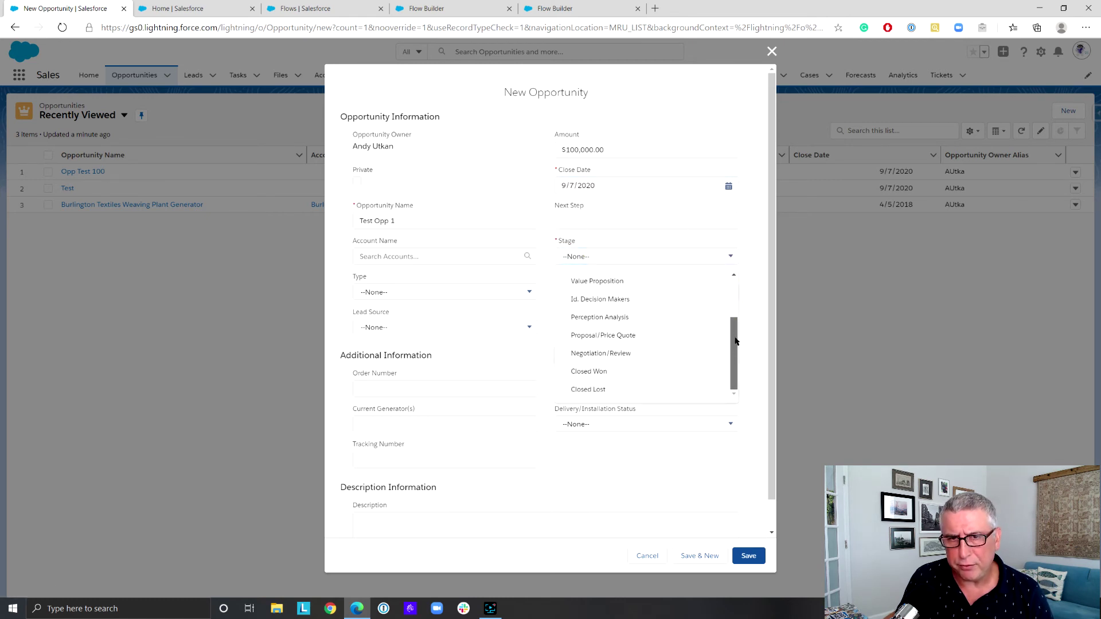
click(660, 377)
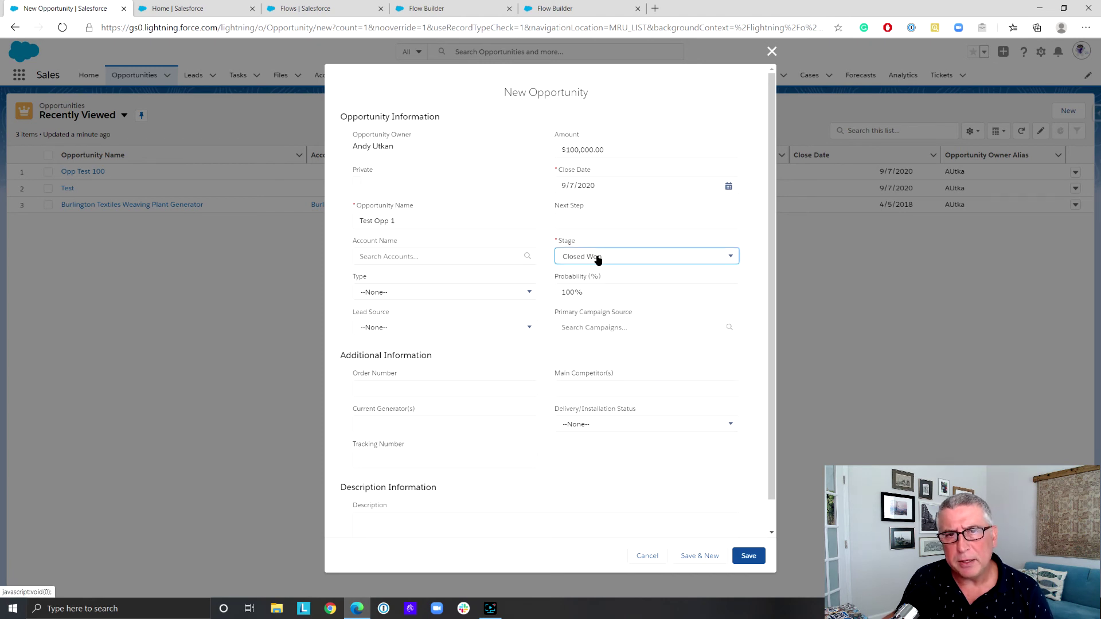
click(740, 557)
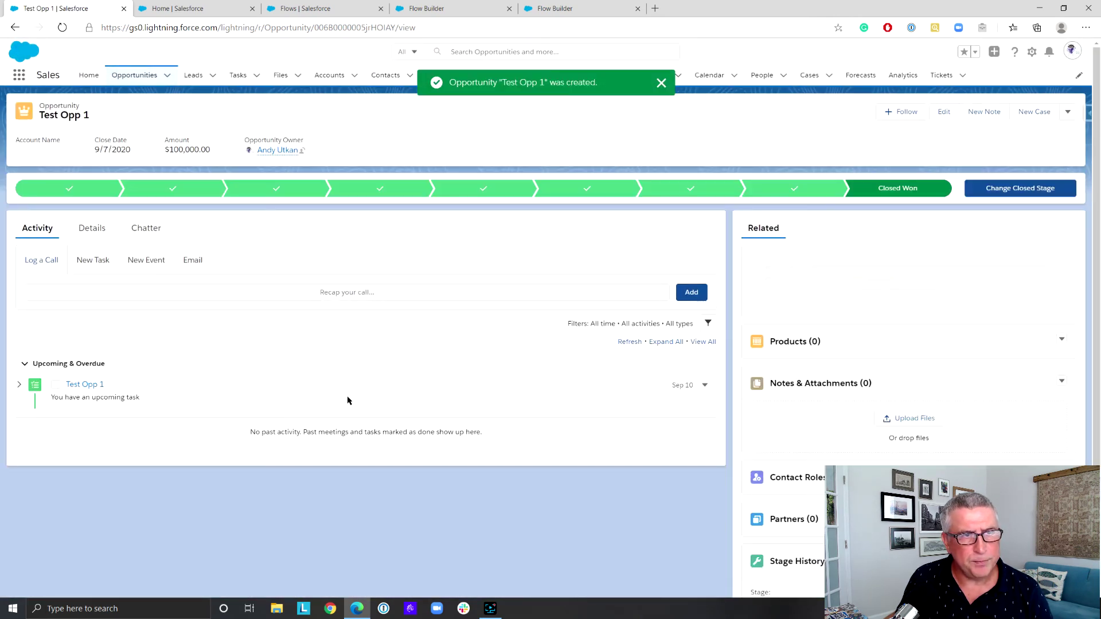
Check Test Opp 1's Details, where Description reads '- New Opp should not be Closed Won'
click(97, 234)
scroll(411, 306, down, 2)
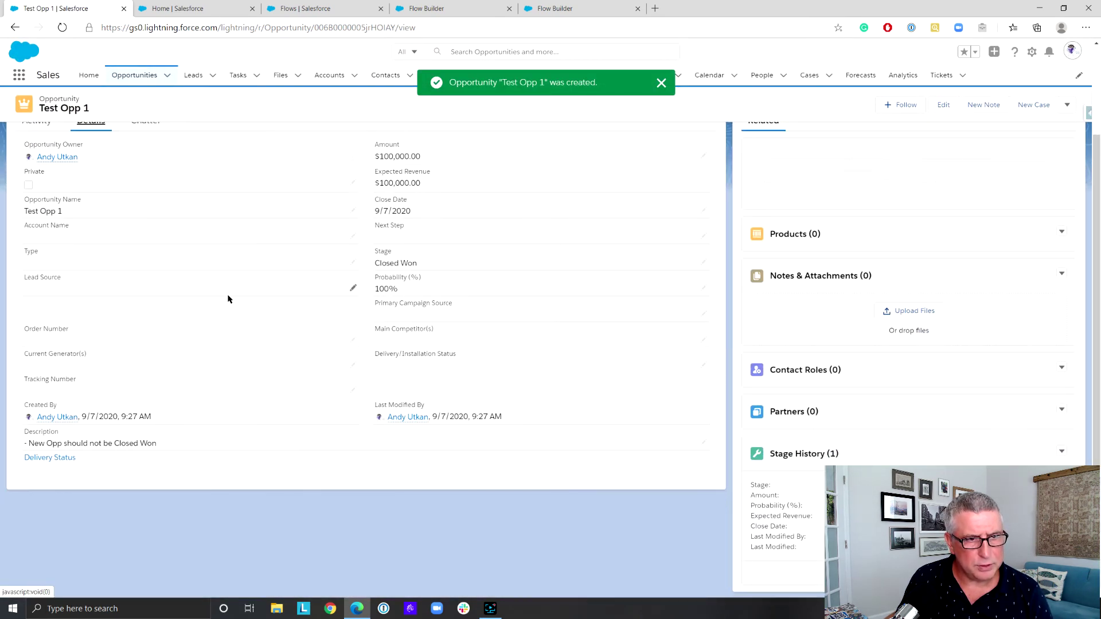
drag(157, 447, 16, 447)
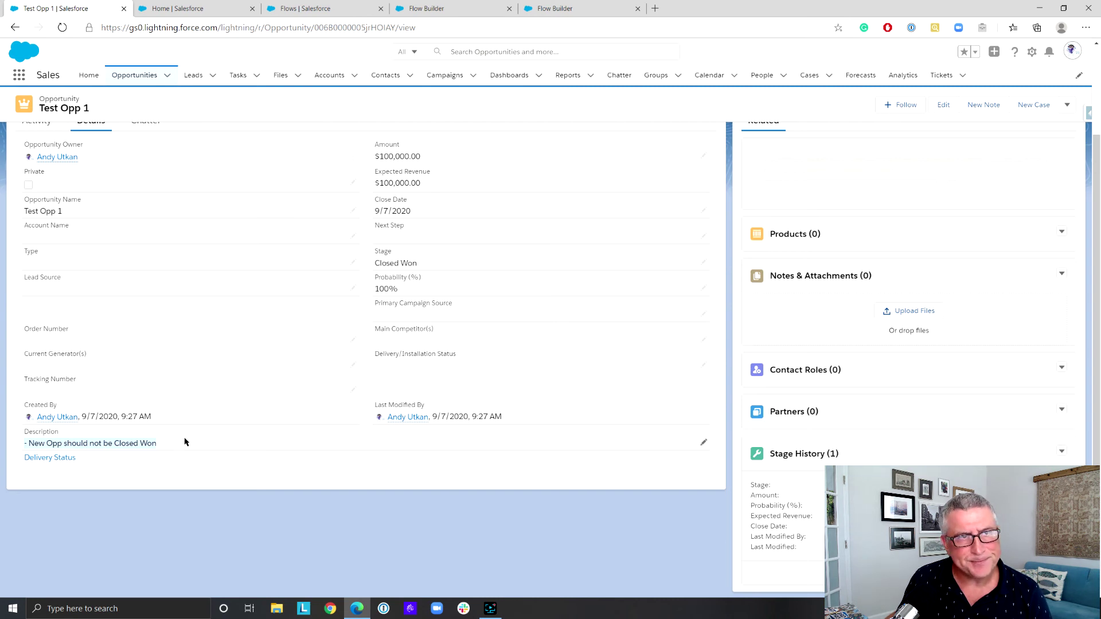
scroll(185, 443, up, 3)
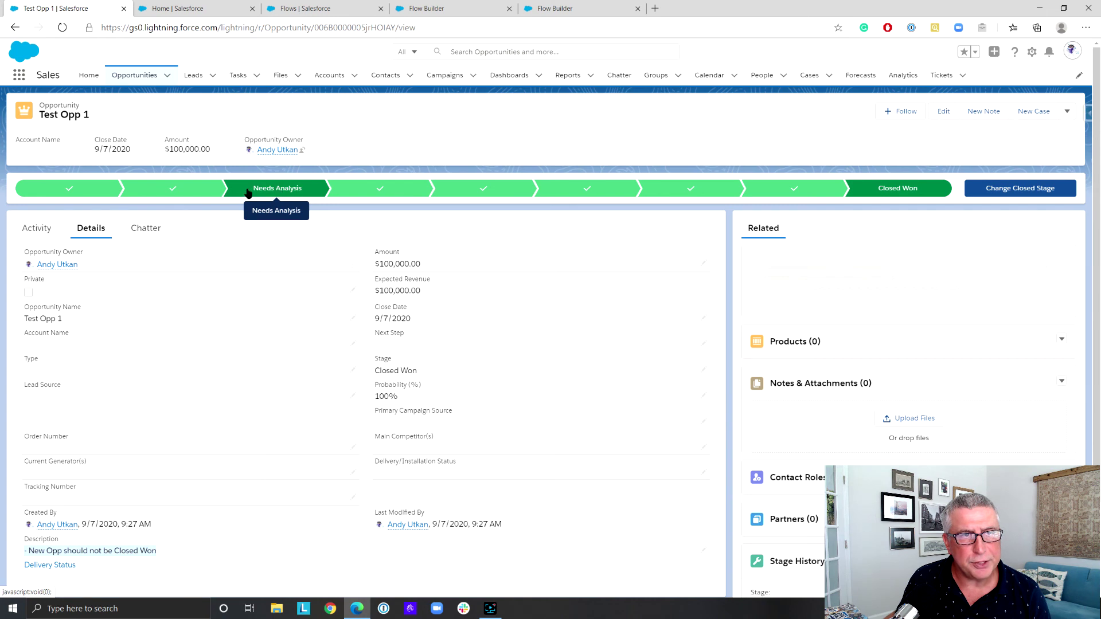
Set Test Opp 1 back to Needs Analysis, then advance it to Value Proposition
click(281, 191)
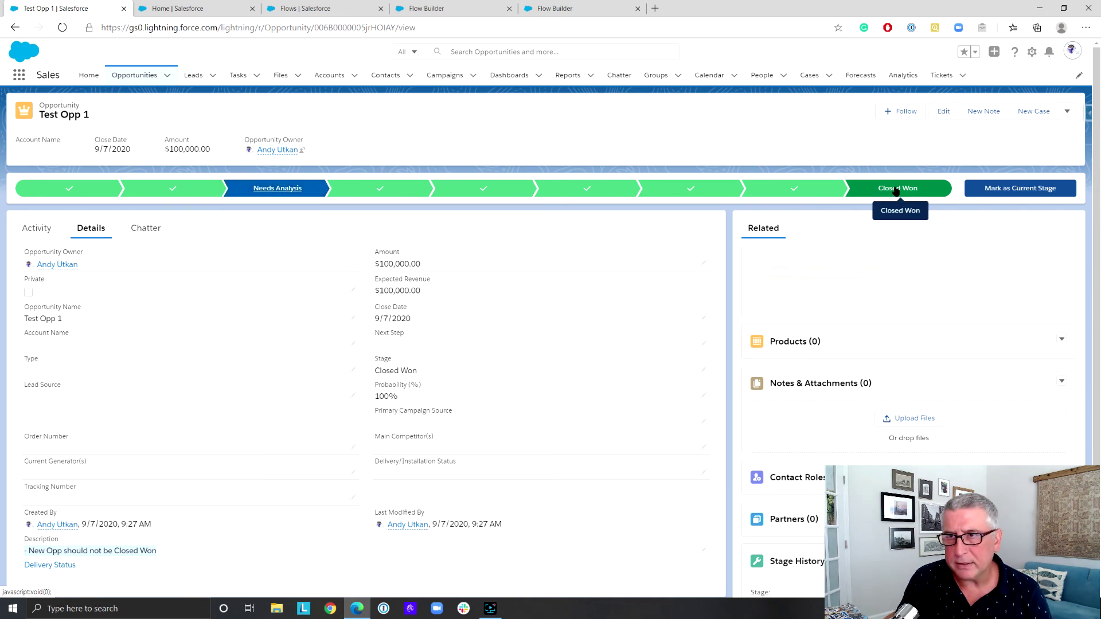
click(1036, 186)
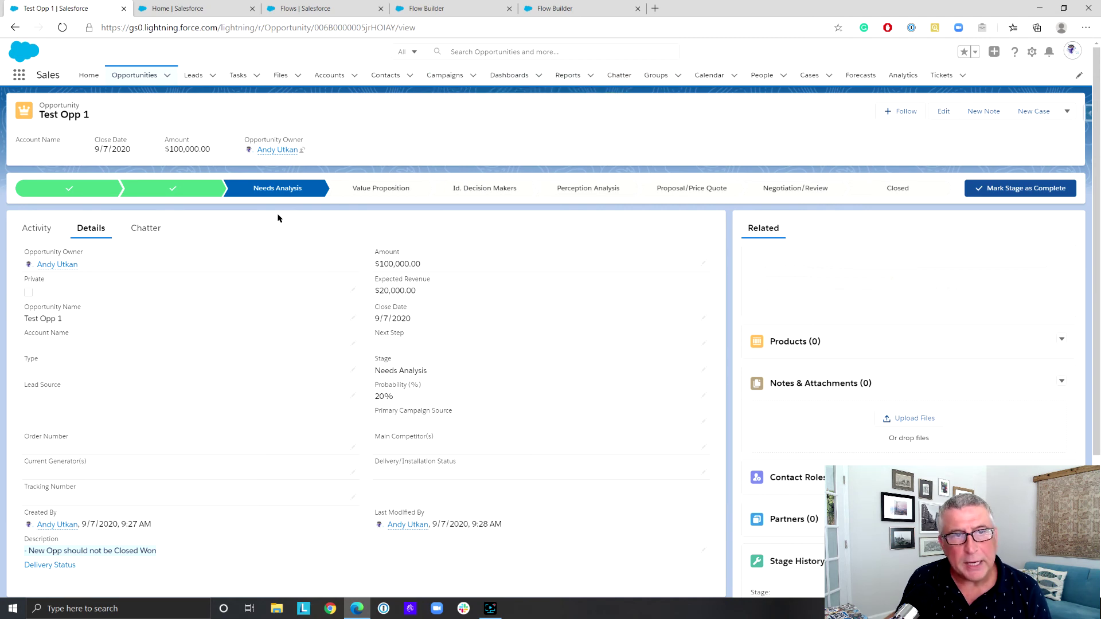
click(1012, 188)
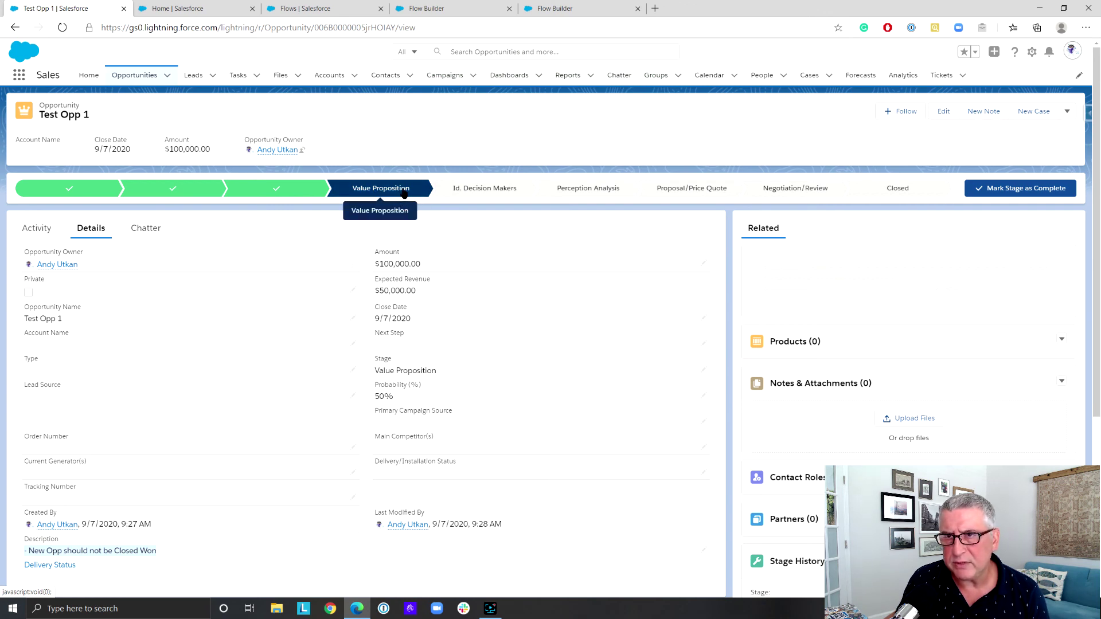
Close the opportunity as Closed Won and check the Description's '- Opp should not skip Negotiation Stage.' warning
click(883, 193)
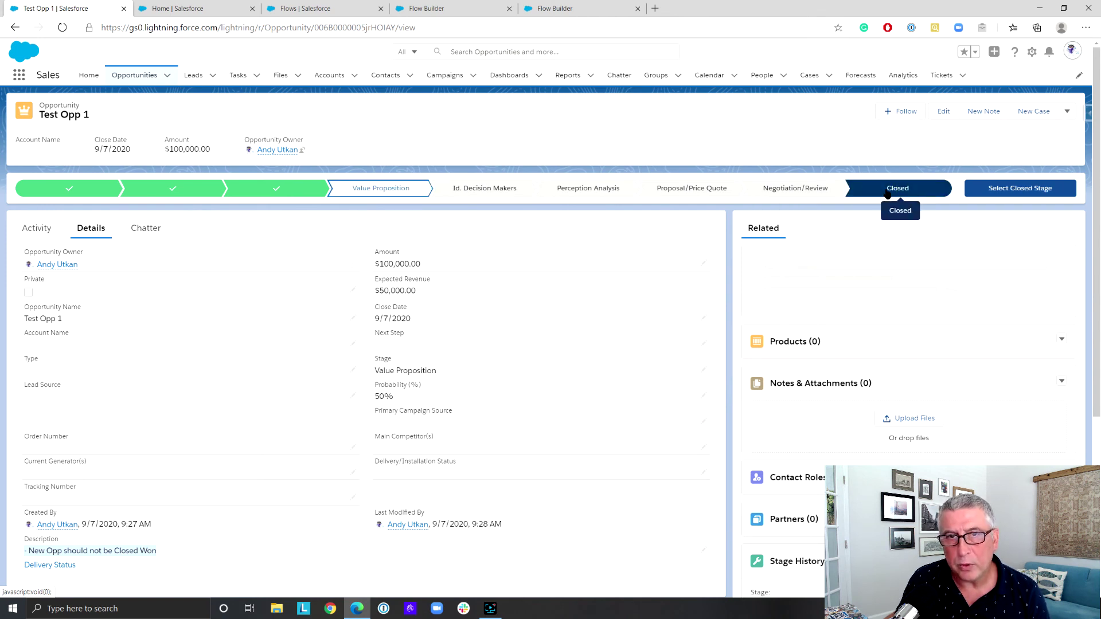
click(995, 188)
click(619, 324)
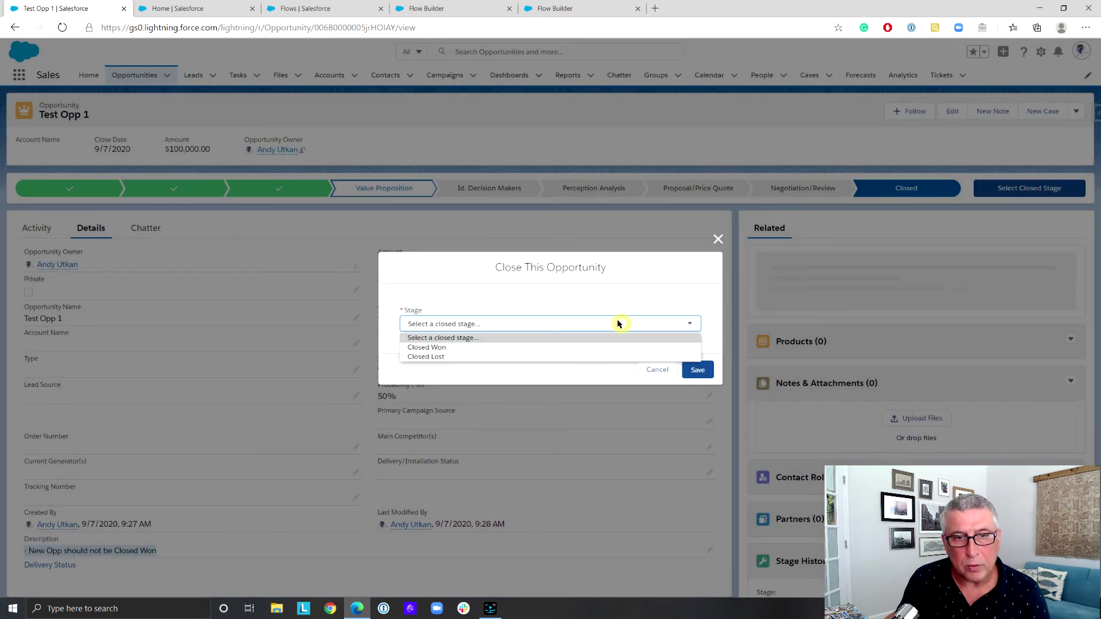
click(601, 348)
click(701, 370)
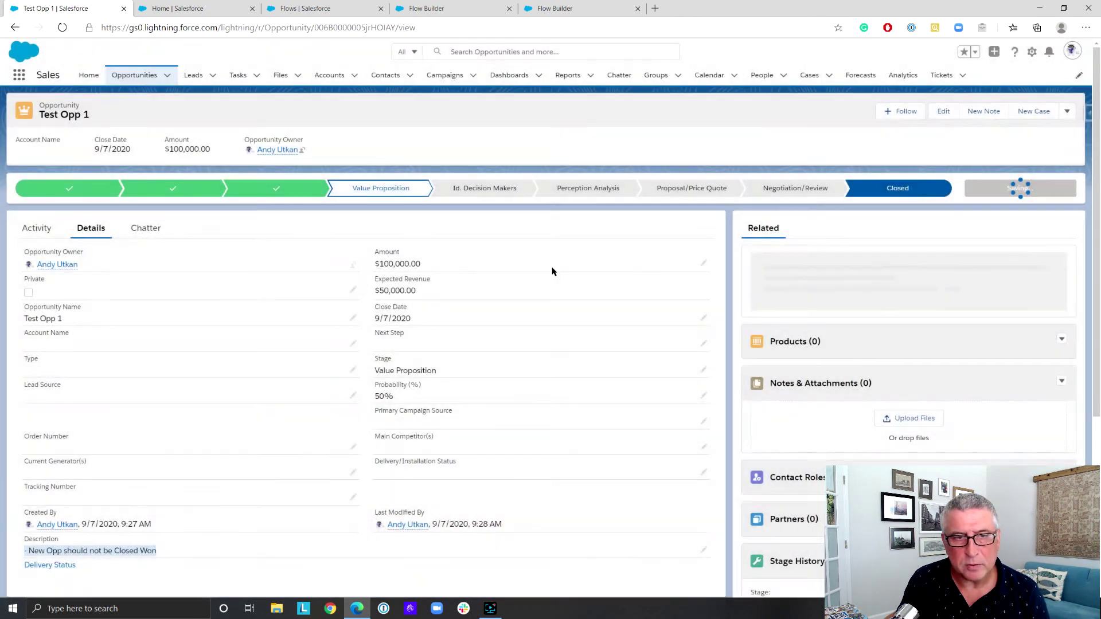
scroll(235, 413, down, 3)
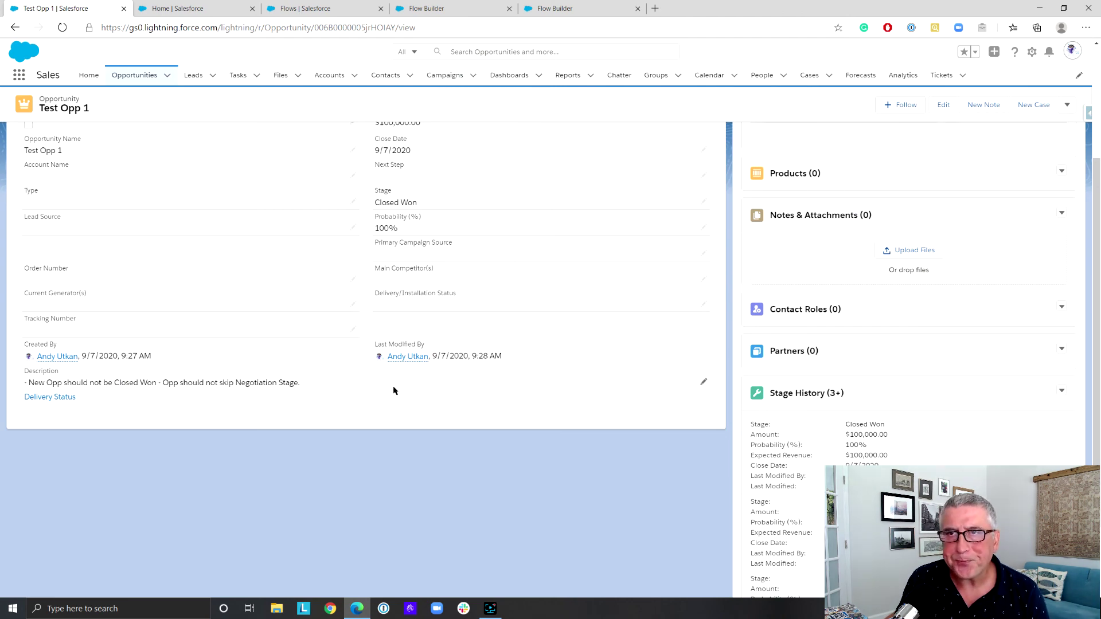
scroll(393, 391, up, 3)
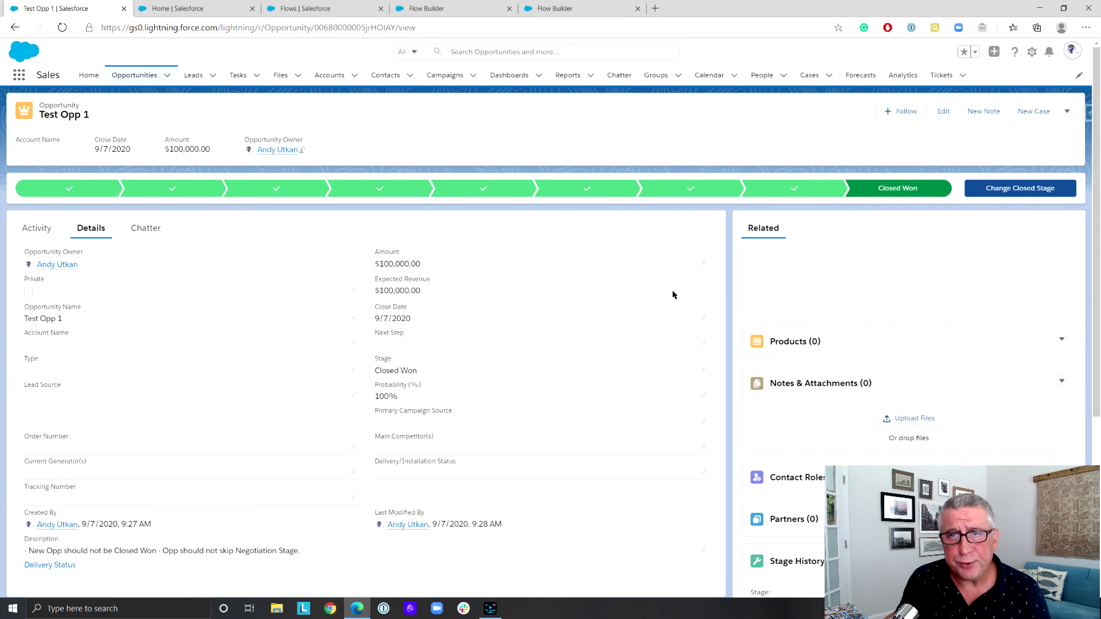
Move Test Opp 1 via Negotiation/Review to Closed Won and highlight the '- Congrats Process Followed.' Description
click(773, 191)
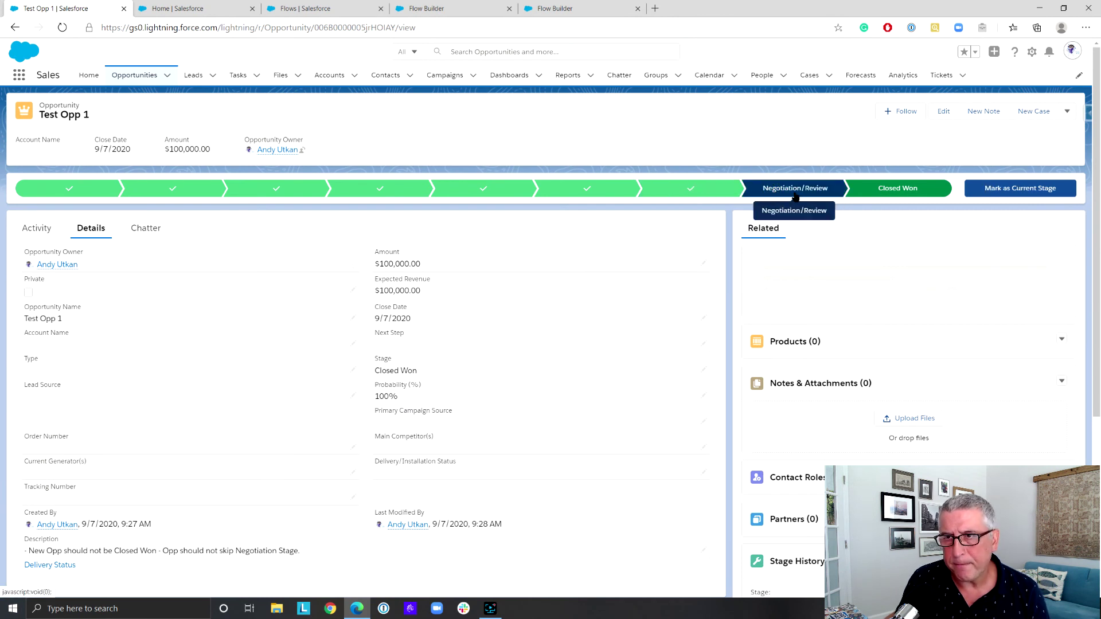
click(1043, 189)
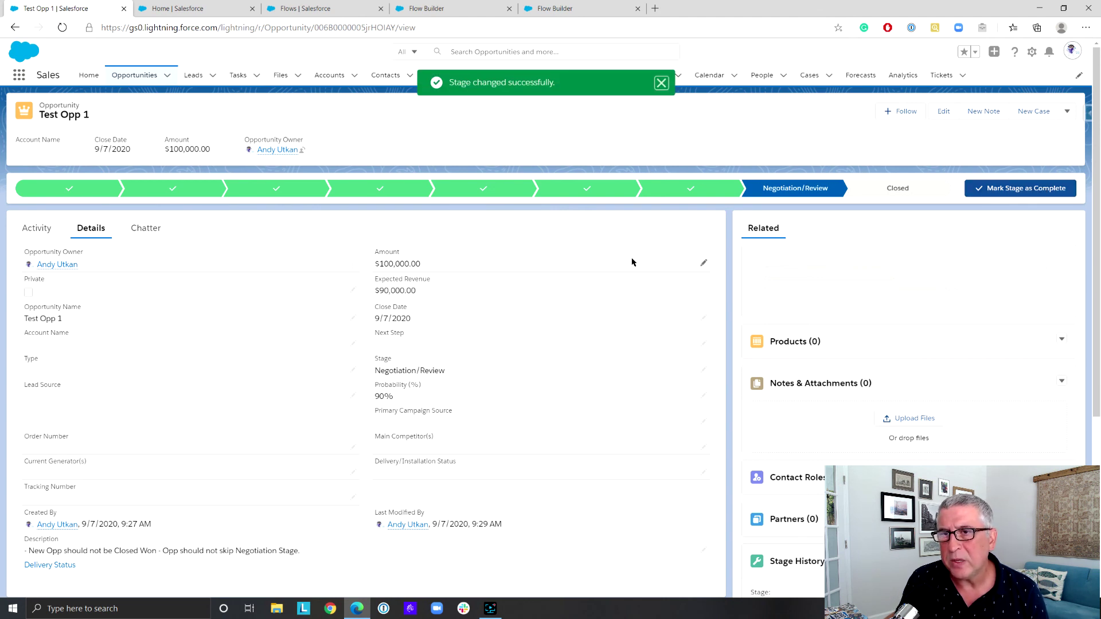
click(916, 195)
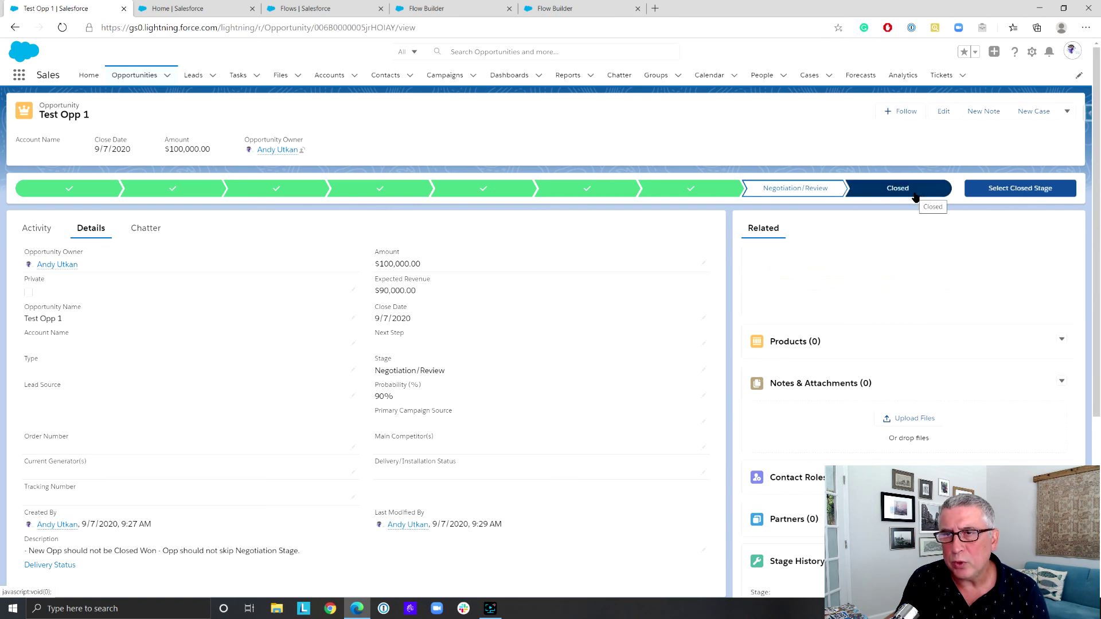
click(1008, 189)
click(691, 324)
click(668, 347)
click(697, 370)
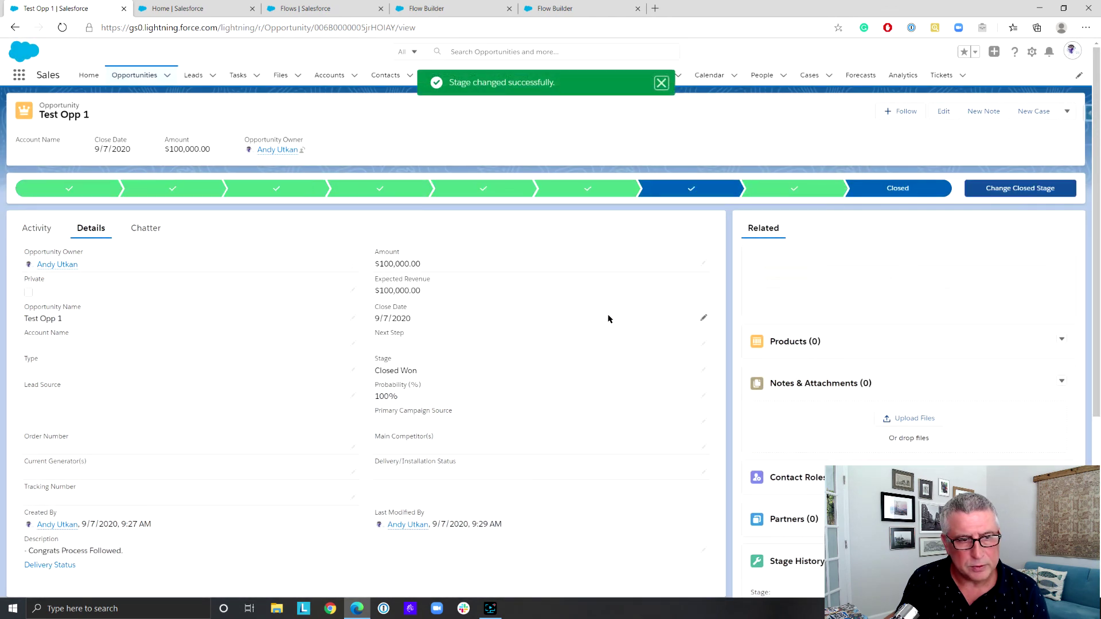
scroll(605, 318, down, 4)
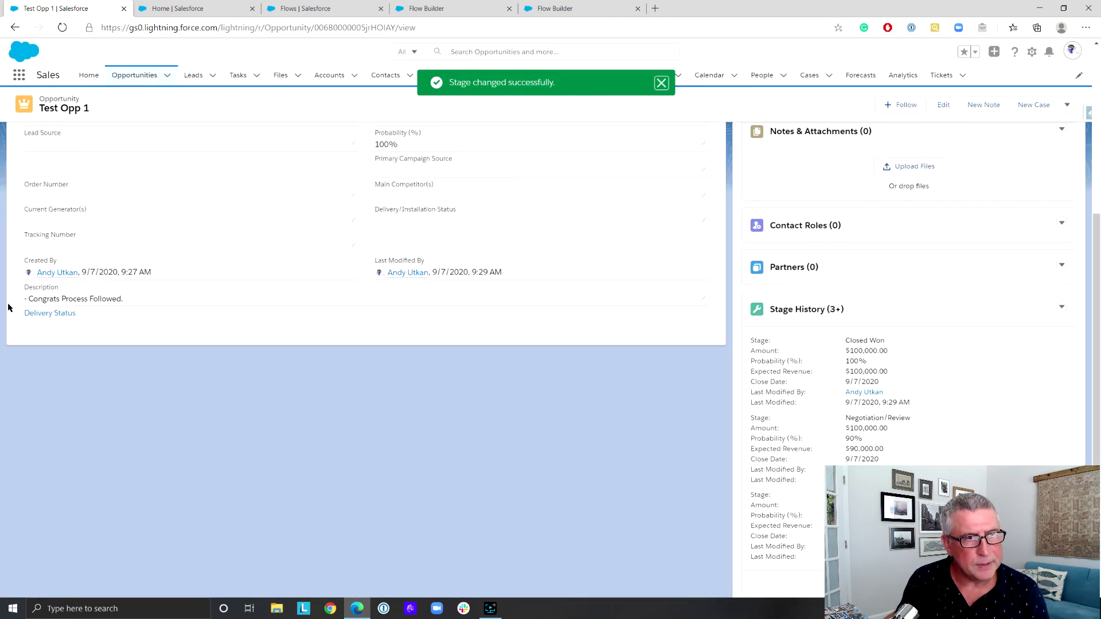
drag(123, 299, 7, 304)
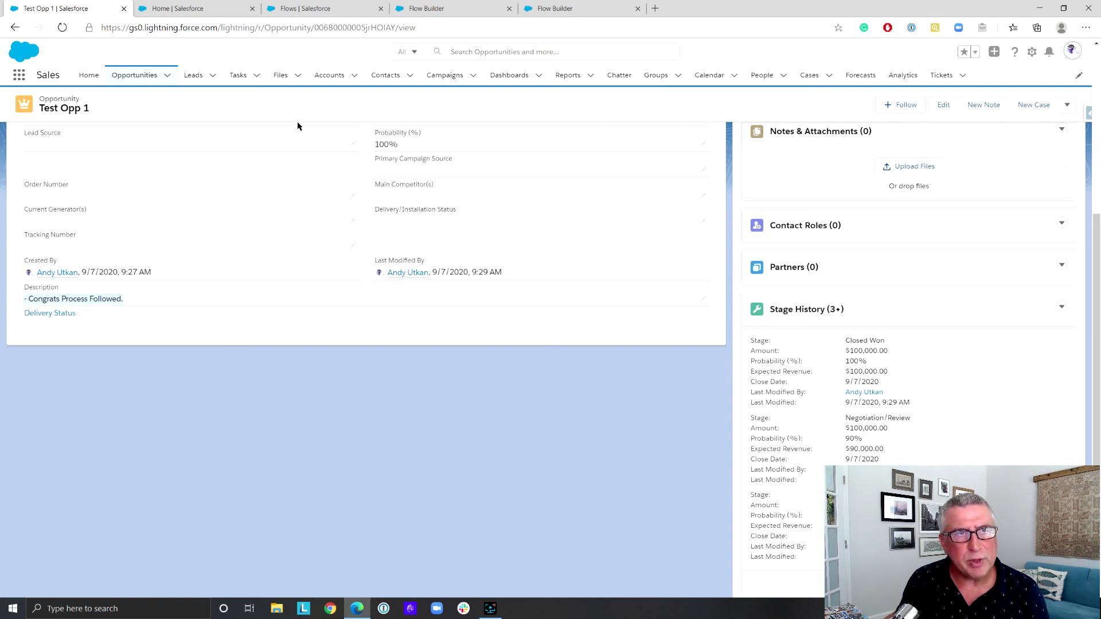
Go back to the flwOpportunity - V1 canvas in Flow Builder and collapse the trigger details
click(195, 10)
click(291, 9)
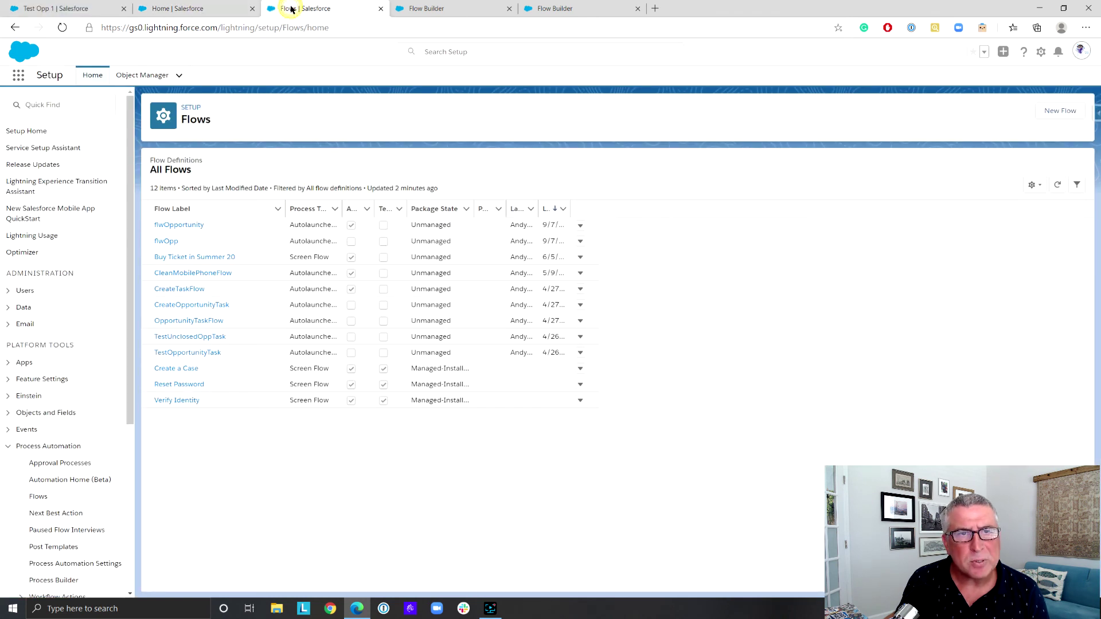
click(420, 8)
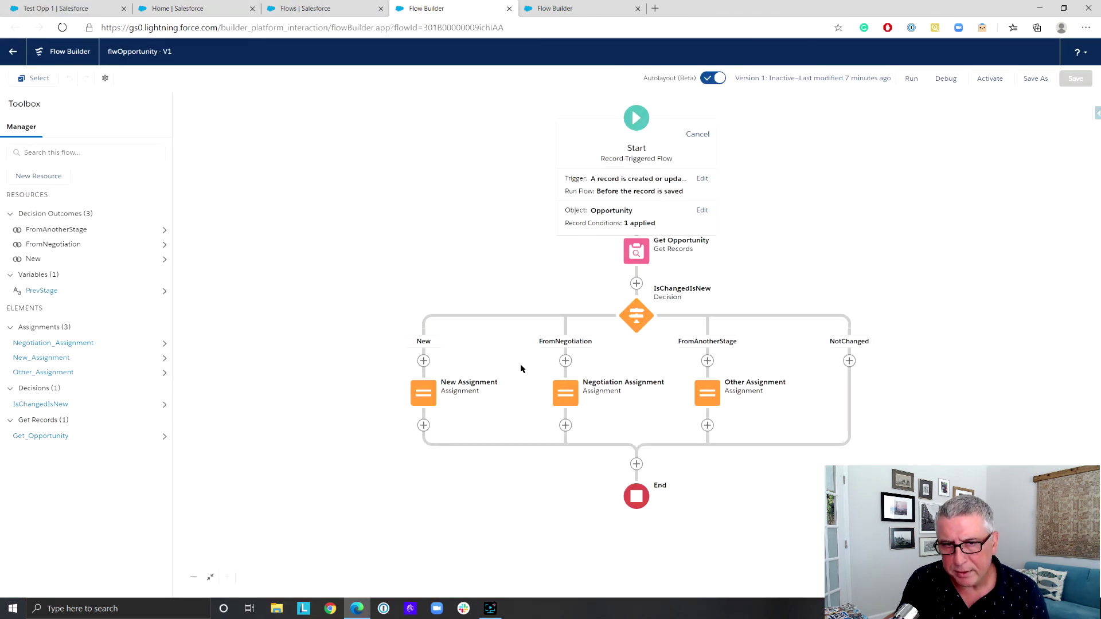
click(711, 395)
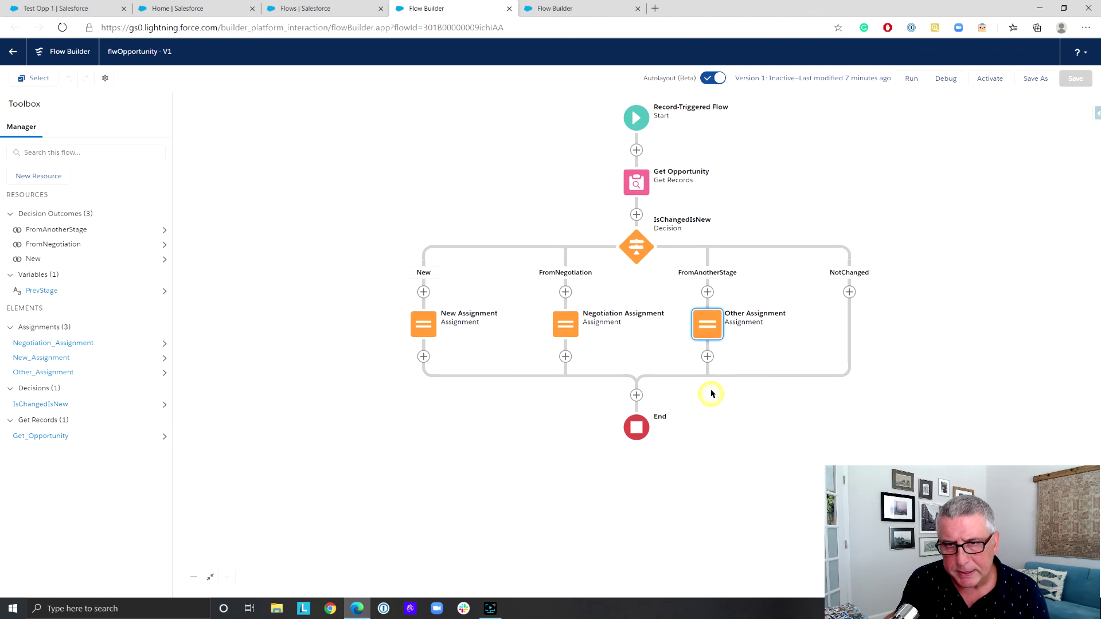
Inspect the Other Assignment and Negotiation Assignment settings for their Description values
double_click(715, 323)
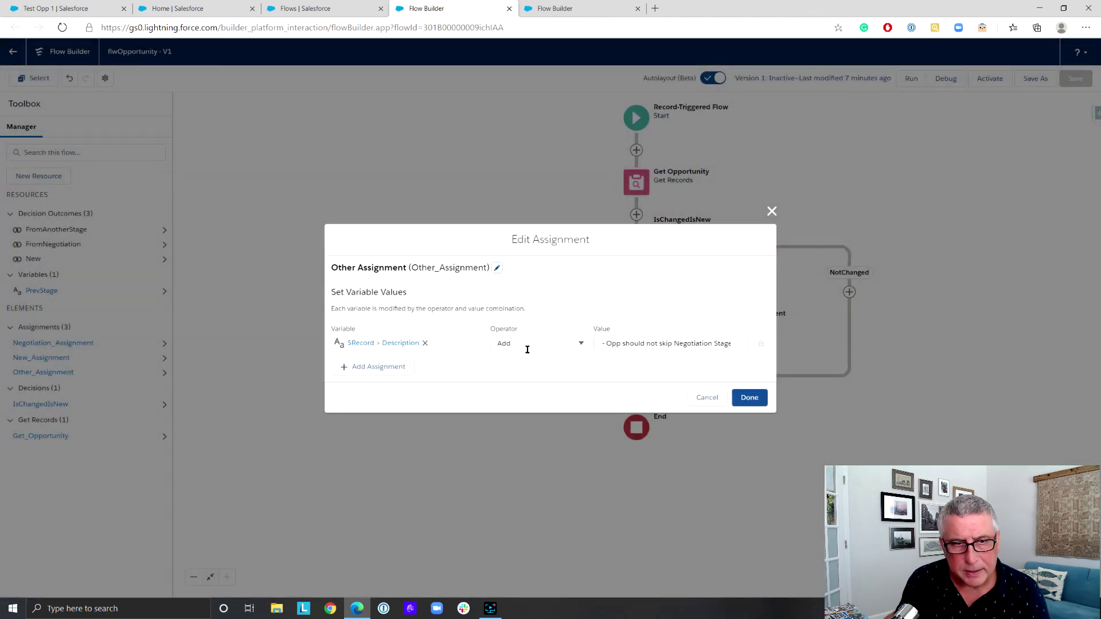
click(772, 212)
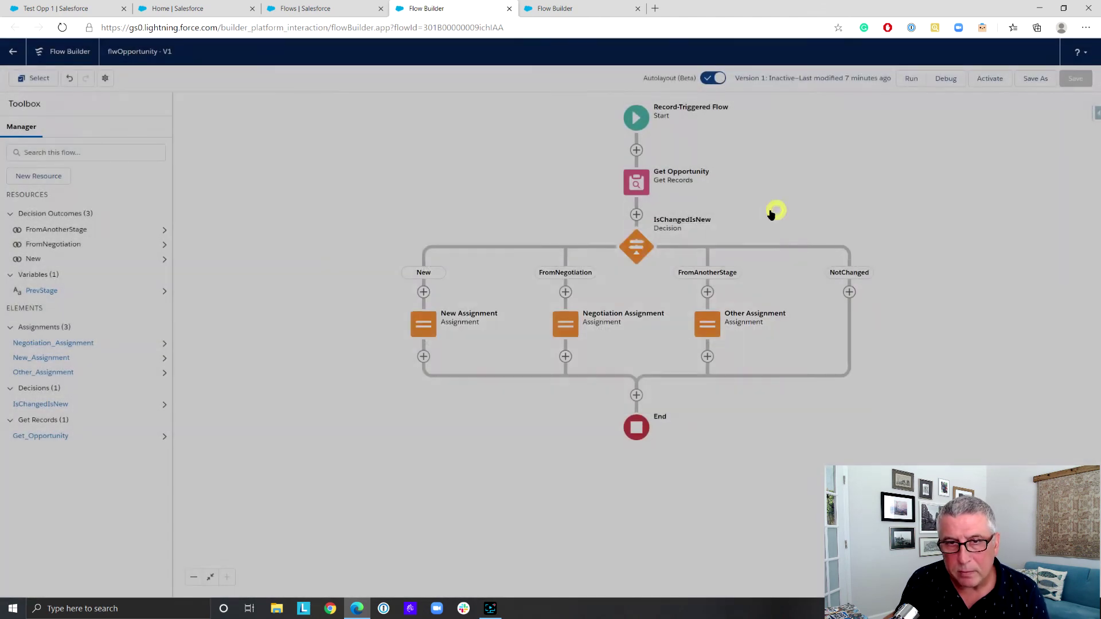
double_click(564, 323)
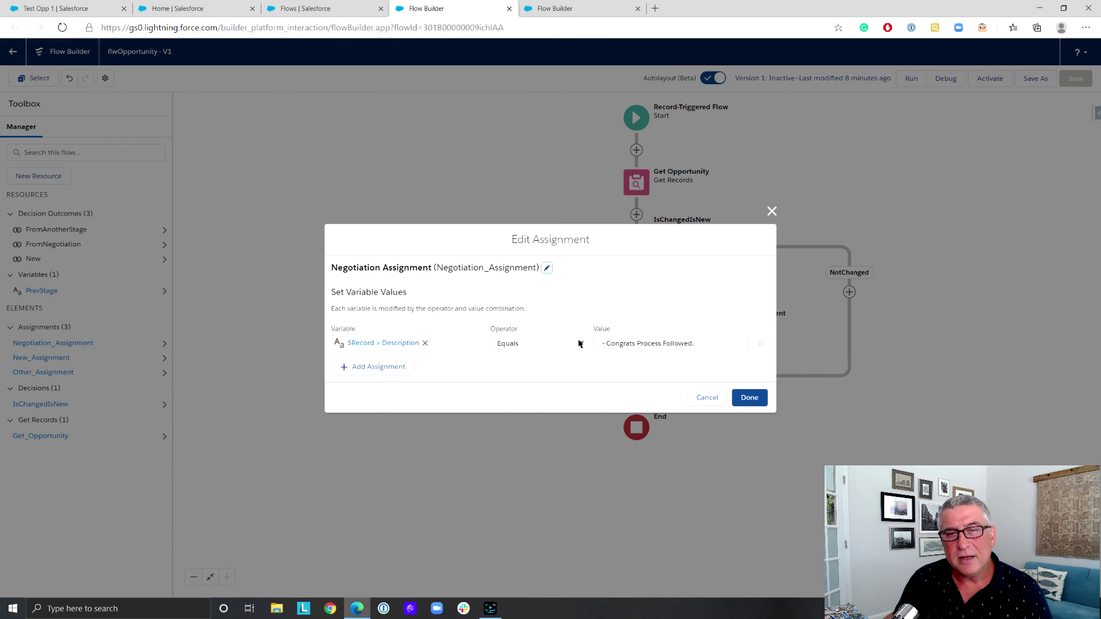
click(772, 212)
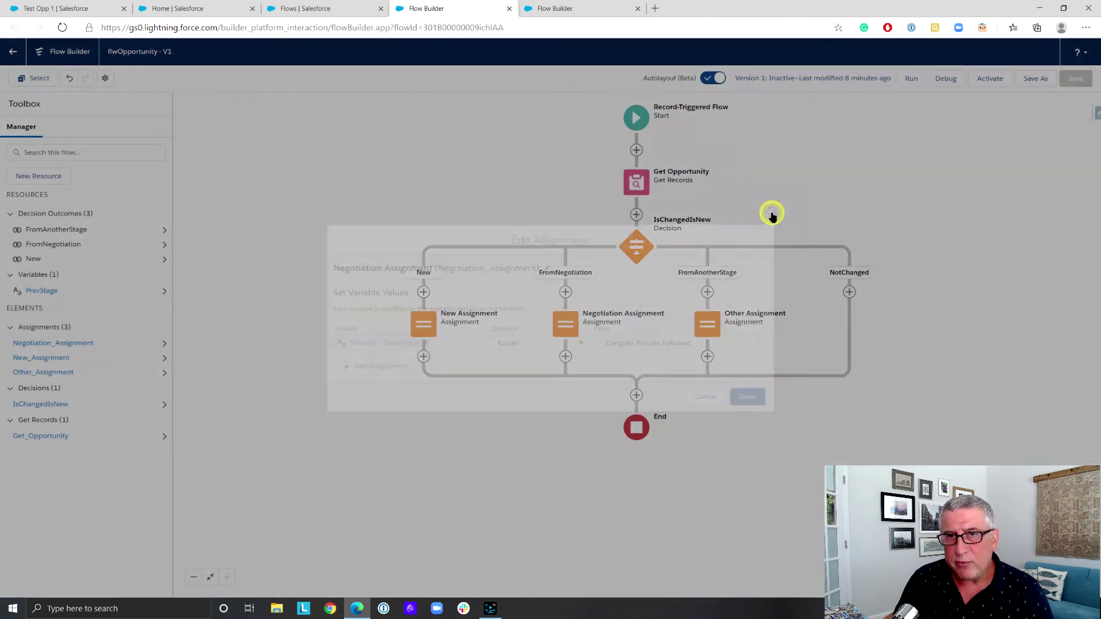